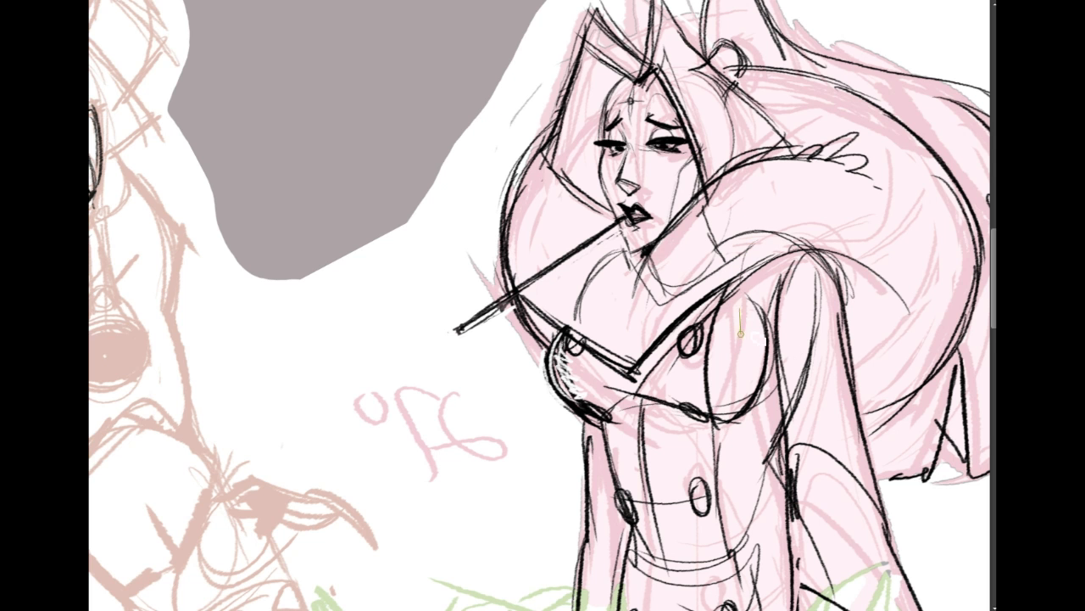
Reinforce the pink woman's shoulder, outer sleeve line and torso side seam with darker black strokes.
mouse_move(721, 339)
left_mouse_down()
mouse_move(688, 300)
mouse_move(607, 58)
mouse_move(778, 333)
mouse_move(721, 361)
left_mouse_up()
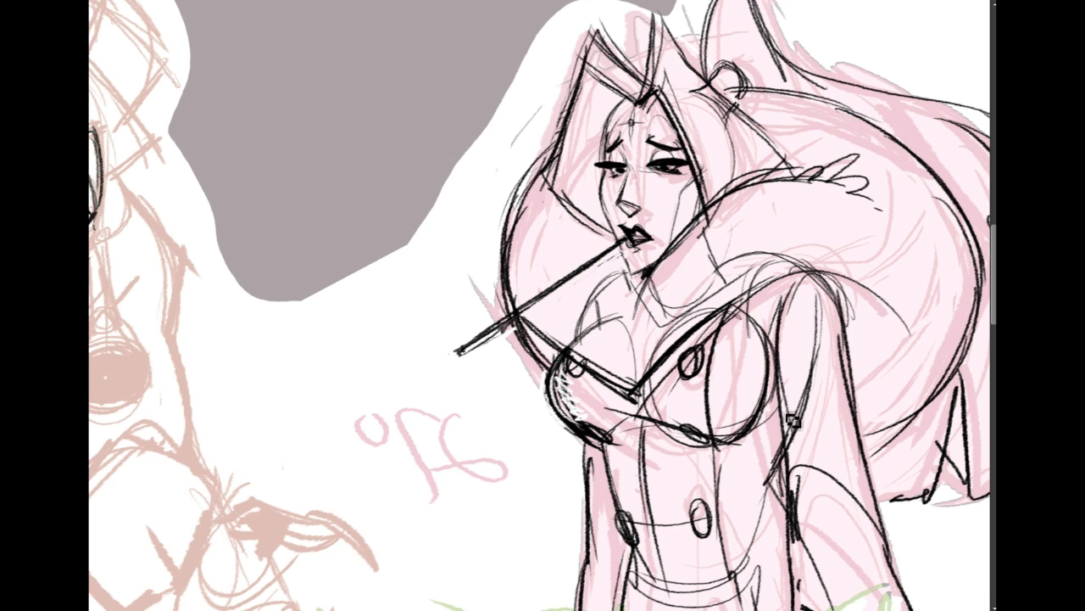
left_click_drag(811, 269, 867, 479)
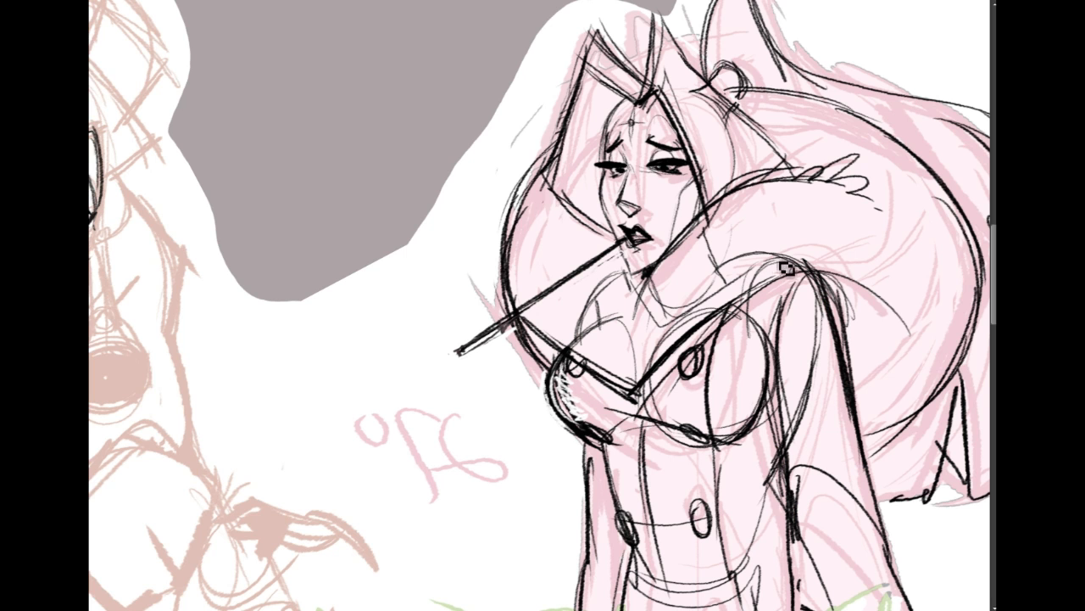
left_click_drag(760, 258, 848, 329)
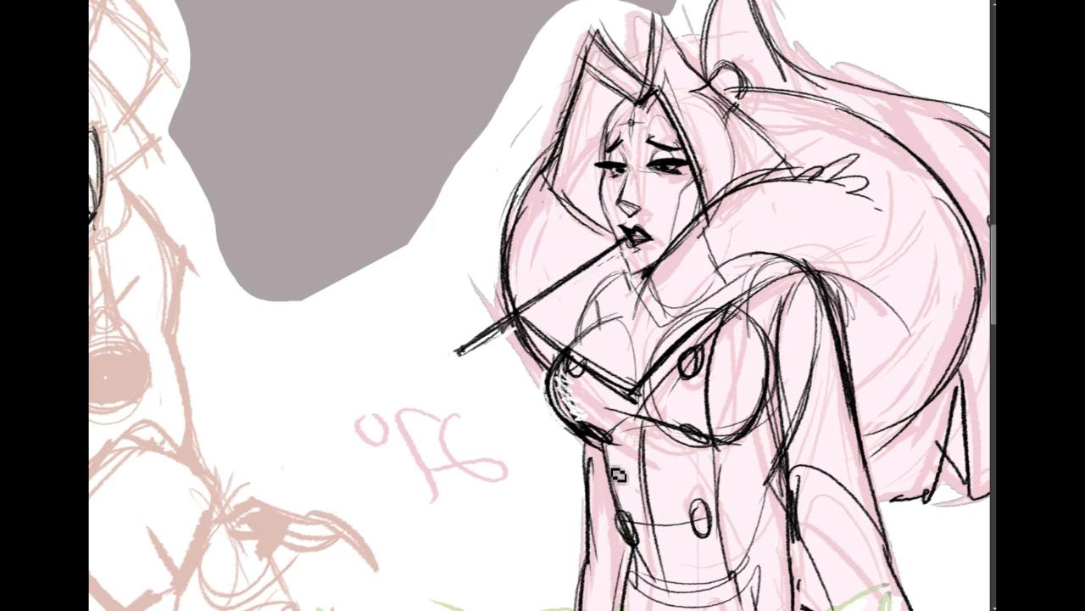
left_click_drag(600, 448, 627, 511)
left_click_drag(617, 278, 551, 196)
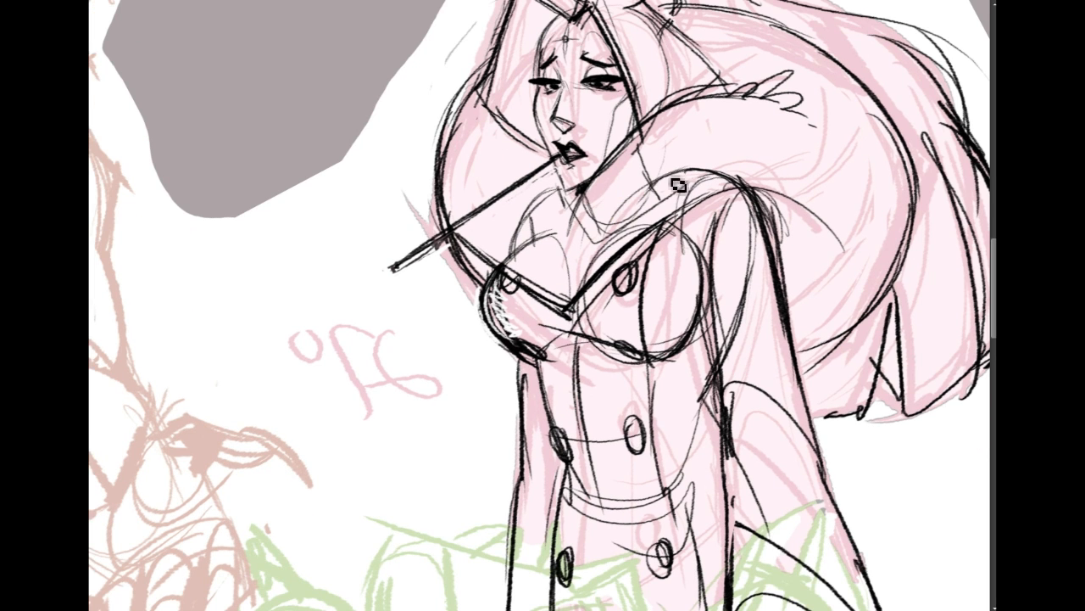
Redraw the woman's upper arm below the shoulder with a heavy outer sleeve line and a darker armpit contour.
mouse_move(763, 258)
left_mouse_down()
mouse_move(734, 189)
mouse_move(745, 296)
left_mouse_up()
mouse_move(749, 201)
left_mouse_down()
mouse_move(711, 407)
mouse_move(733, 343)
mouse_move(703, 421)
mouse_move(704, 407)
mouse_move(725, 433)
mouse_move(727, 458)
left_mouse_up()
key("ctrl+z")
left_click_drag(745, 190, 793, 376)
left_click_drag(767, 263, 810, 449)
left_click_drag(715, 334, 726, 441)
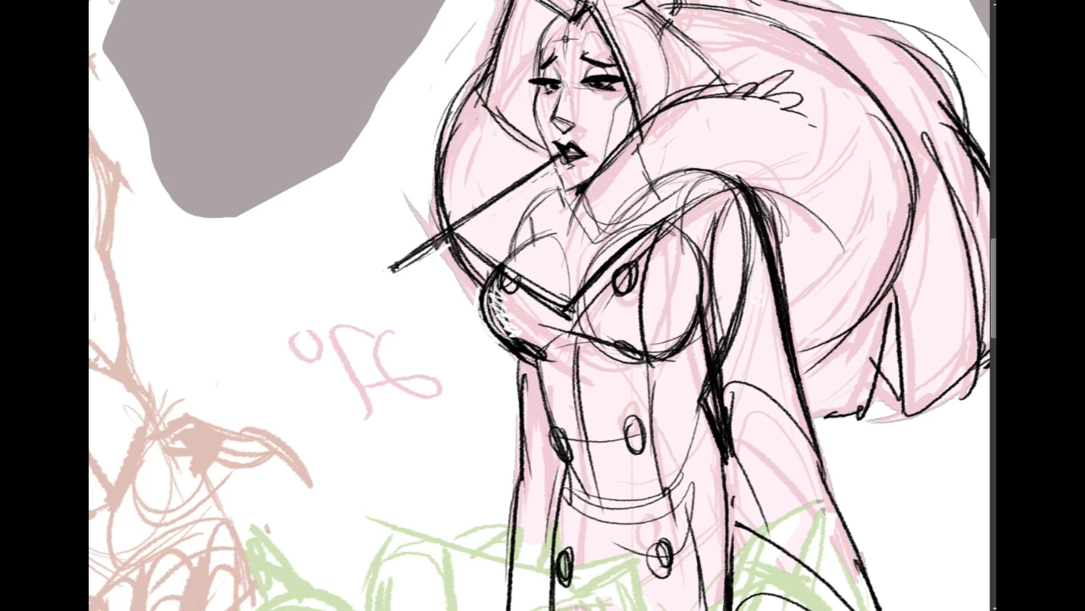
Refine the lines around the woman's shoulder and armpit, and clean up the outer contour of her bust.
left_click_drag(763, 208, 790, 297)
left_click_drag(714, 338, 731, 396)
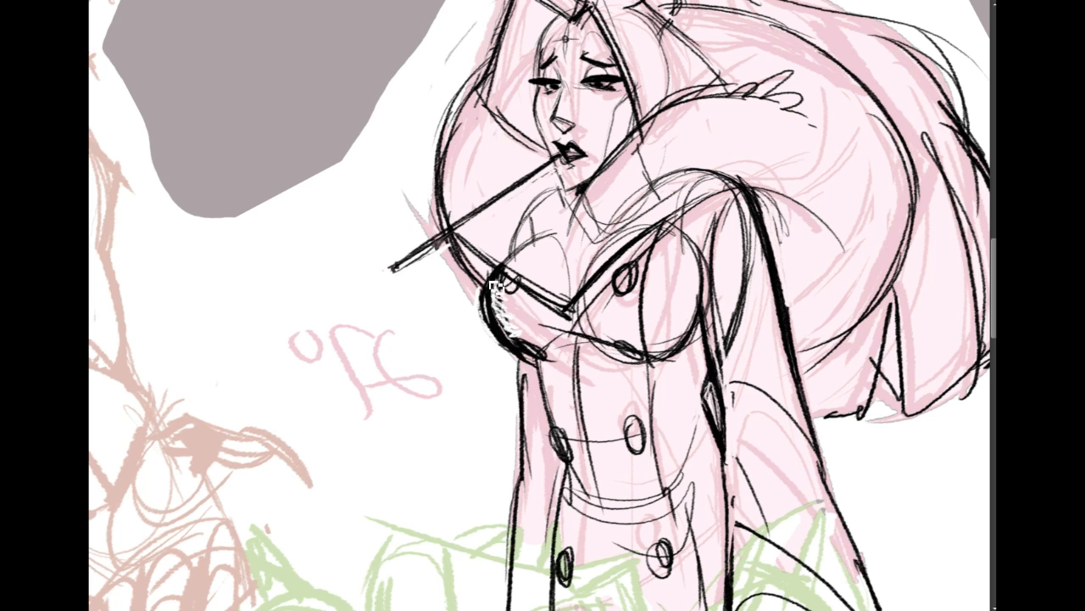
mouse_move(497, 290)
left_mouse_down()
mouse_move(524, 358)
mouse_move(502, 318)
mouse_move(536, 355)
left_mouse_up()
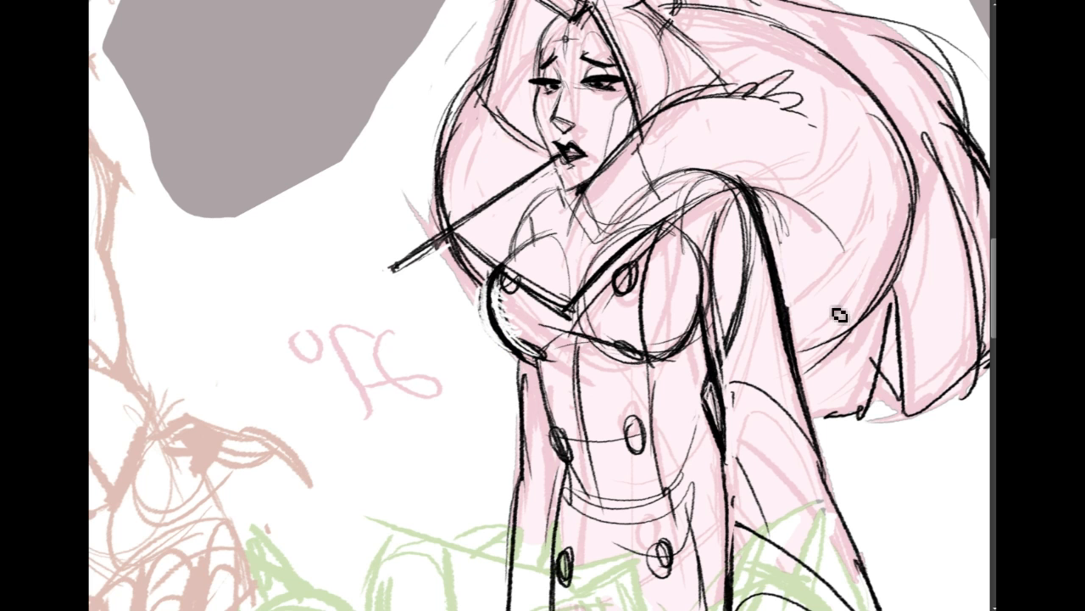
Outline the snarling demon's far ear in black and draw the hanging stems and round bells of both earrings.
mouse_move(543, 356)
left_mouse_down()
mouse_move(610, 275)
mouse_move(657, 164)
left_mouse_up()
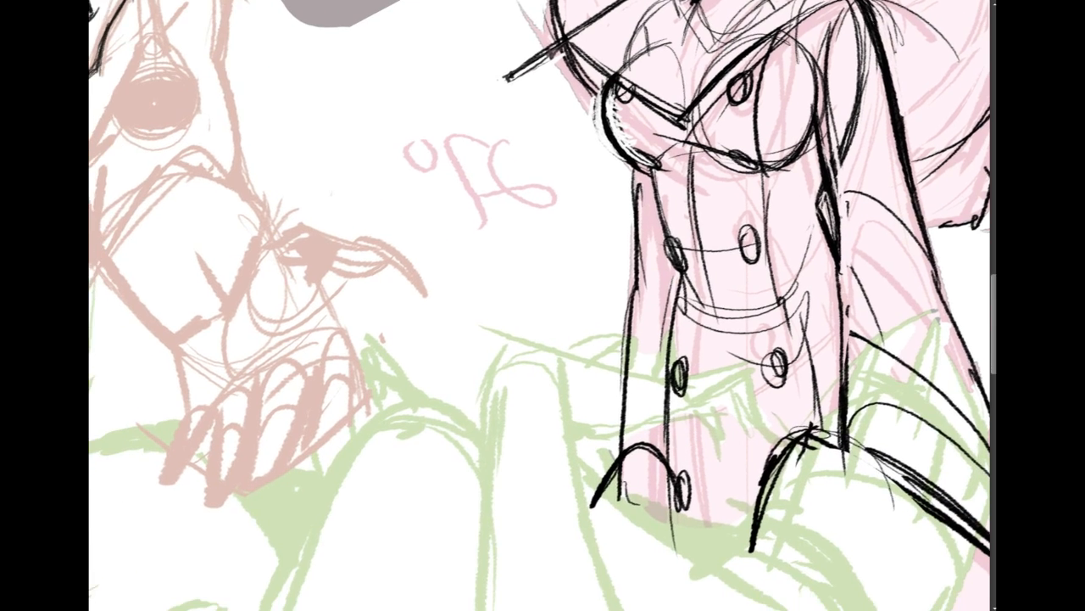
left_click_drag(441, 441, 701, 196)
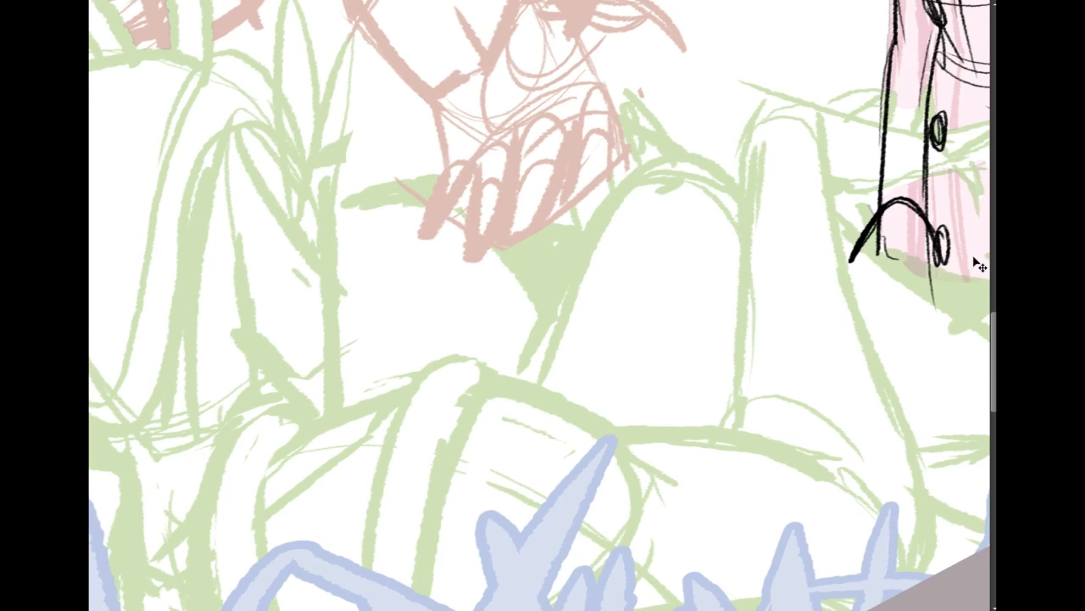
left_click_drag(272, 76, 812, 534)
mouse_move(594, 255)
left_mouse_down()
mouse_move(419, 385)
mouse_move(397, 281)
left_mouse_up()
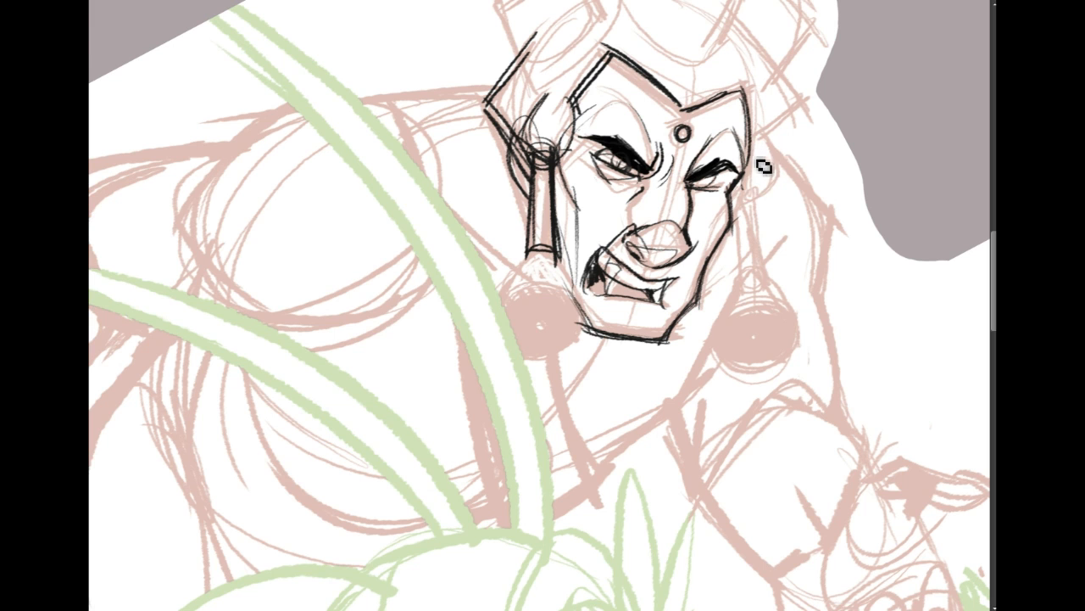
left_click_drag(766, 138, 742, 195)
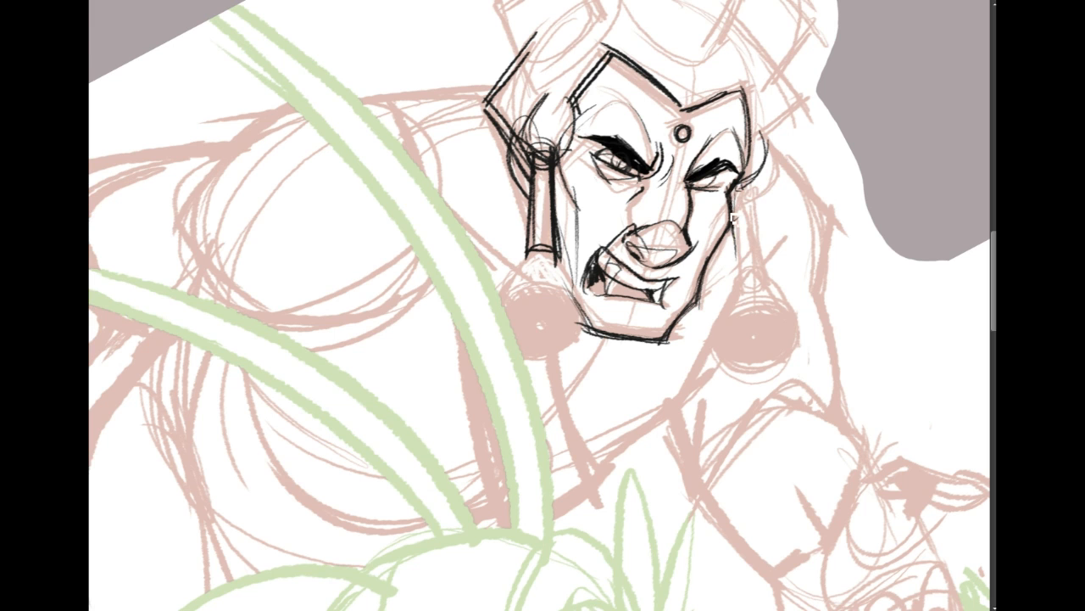
mouse_move(753, 191)
left_mouse_down()
mouse_move(762, 269)
mouse_move(738, 276)
mouse_move(739, 259)
mouse_move(764, 263)
mouse_move(743, 284)
mouse_move(735, 273)
mouse_move(734, 291)
mouse_move(751, 267)
mouse_move(712, 339)
mouse_move(721, 360)
mouse_move(791, 318)
mouse_move(745, 311)
mouse_move(785, 367)
mouse_move(715, 314)
mouse_move(803, 336)
mouse_move(747, 294)
mouse_move(765, 268)
mouse_move(782, 331)
left_mouse_up()
mouse_move(732, 278)
left_mouse_down()
mouse_move(714, 295)
mouse_move(707, 335)
mouse_move(775, 280)
mouse_move(794, 333)
mouse_move(730, 326)
left_mouse_up()
mouse_move(496, 287)
left_mouse_down()
mouse_move(546, 267)
mouse_move(591, 332)
mouse_move(515, 293)
mouse_move(570, 351)
mouse_move(501, 309)
mouse_move(597, 300)
left_mouse_up()
Draw the curved band above the demon's forehead and the pointed near-side petal of his headdress.
left_click_drag(627, 82, 798, 218)
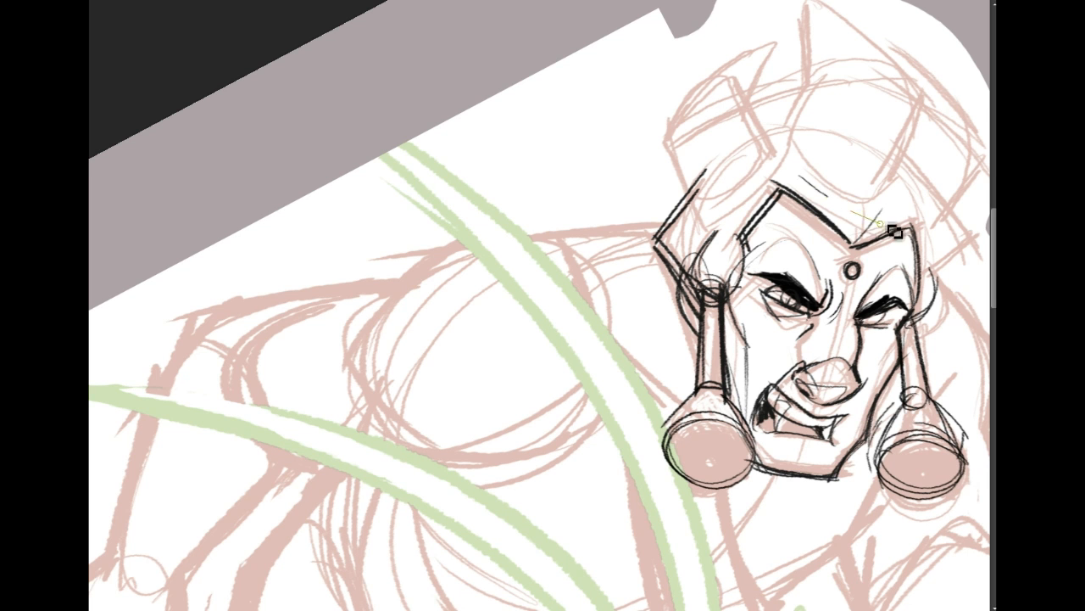
mouse_move(775, 180)
left_mouse_down()
mouse_move(891, 216)
mouse_move(876, 223)
mouse_move(925, 217)
left_mouse_up()
mouse_move(952, 121)
left_mouse_down()
mouse_move(823, 288)
mouse_move(837, 291)
left_mouse_up()
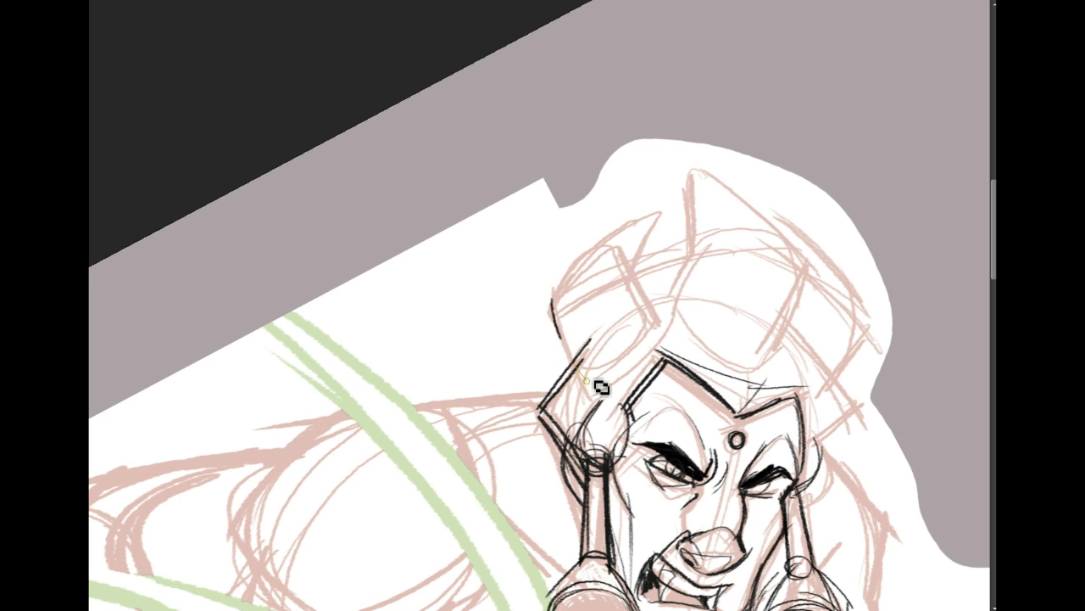
left_click_drag(582, 252, 551, 326)
mouse_move(661, 219)
left_mouse_down()
mouse_move(613, 262)
mouse_move(670, 237)
mouse_move(652, 228)
mouse_move(642, 261)
mouse_move(663, 322)
mouse_move(564, 343)
left_mouse_up()
Outline the headdress's large central petal with its curved base, both sides and sharp upward tip.
mouse_move(689, 252)
left_mouse_down()
mouse_move(691, 273)
mouse_move(758, 365)
mouse_move(803, 339)
left_mouse_up()
left_click_drag(808, 271, 770, 359)
left_click_drag(694, 252, 674, 314)
left_click_drag(685, 162, 693, 253)
mouse_move(686, 162)
left_mouse_down()
mouse_move(707, 200)
mouse_move(797, 246)
mouse_move(870, 320)
mouse_move(841, 372)
left_mouse_up()
Finish the far side of the headdress with its lower petal edge and angular side point, and refine the gap between petals.
left_click_drag(796, 336, 848, 405)
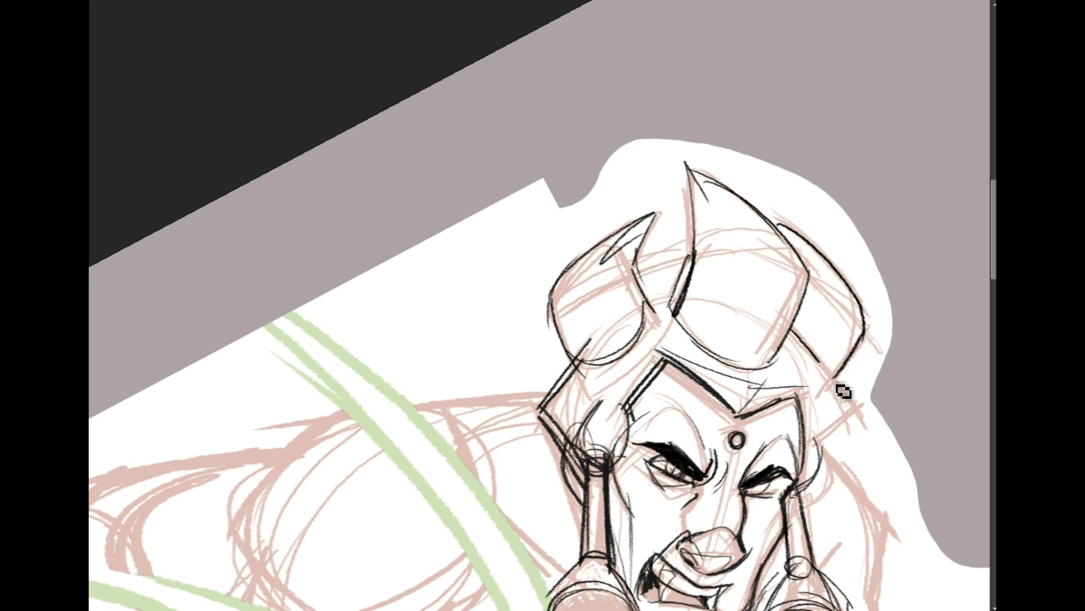
mouse_move(878, 372)
left_mouse_down()
mouse_move(865, 325)
mouse_move(894, 303)
left_mouse_up()
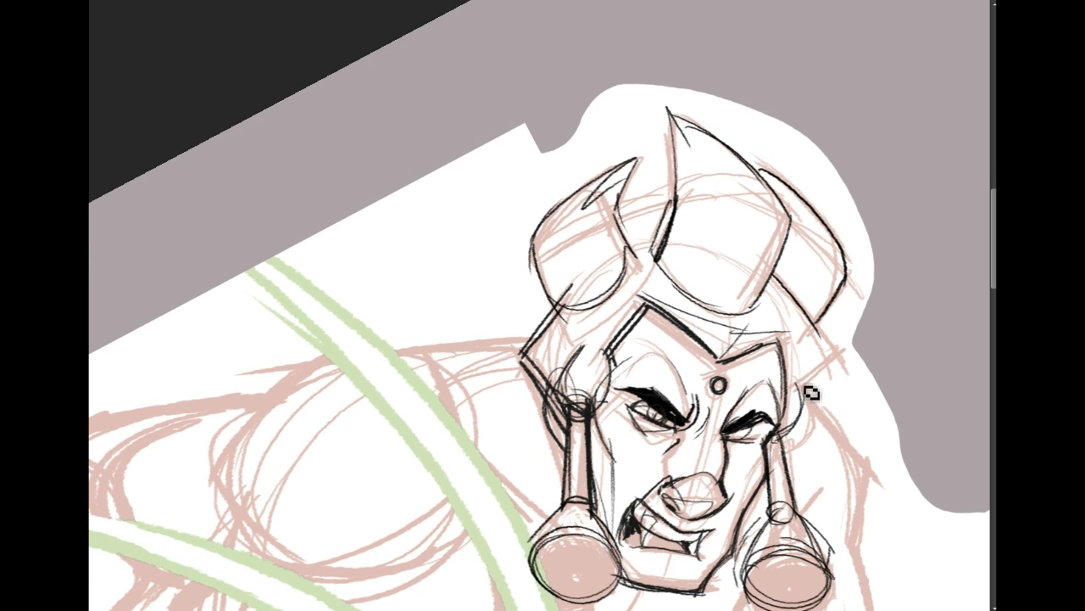
left_click_drag(841, 351, 787, 393)
left_click_drag(847, 278, 816, 330)
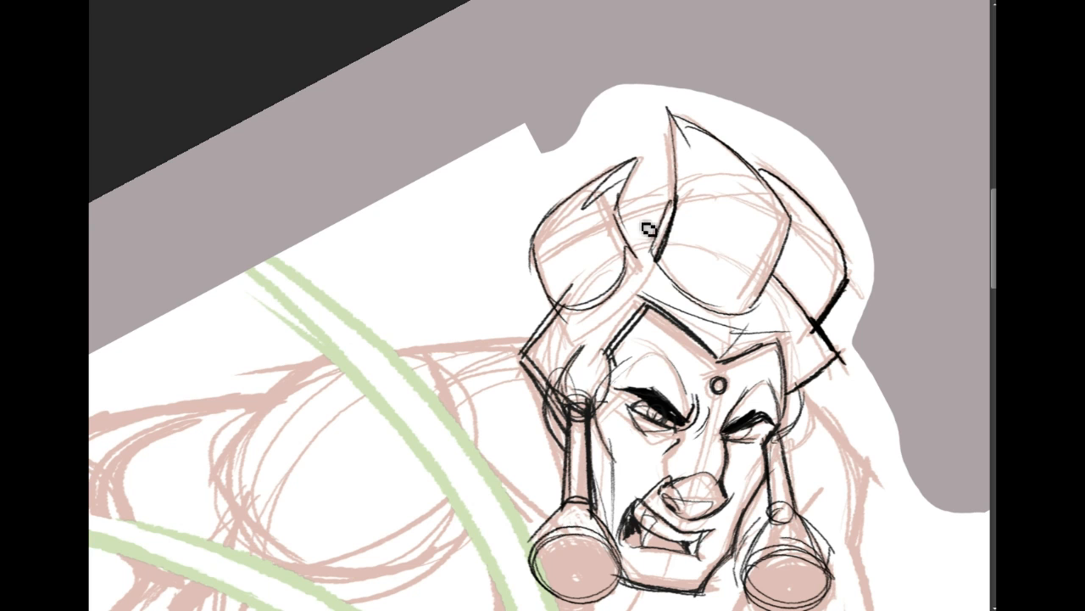
left_click_drag(660, 238, 626, 251)
left_click_drag(626, 251, 658, 240)
Draw the bold curved outline of the demon's far shoulder over the brown sketch.
left_click_drag(708, 478, 653, 109)
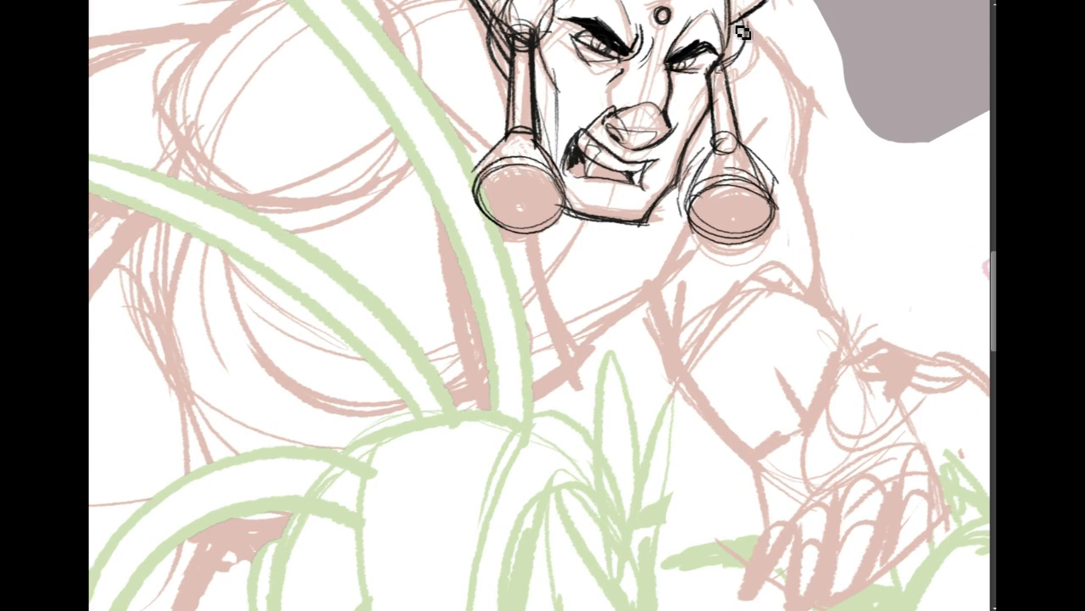
left_click_drag(915, 277, 784, 335)
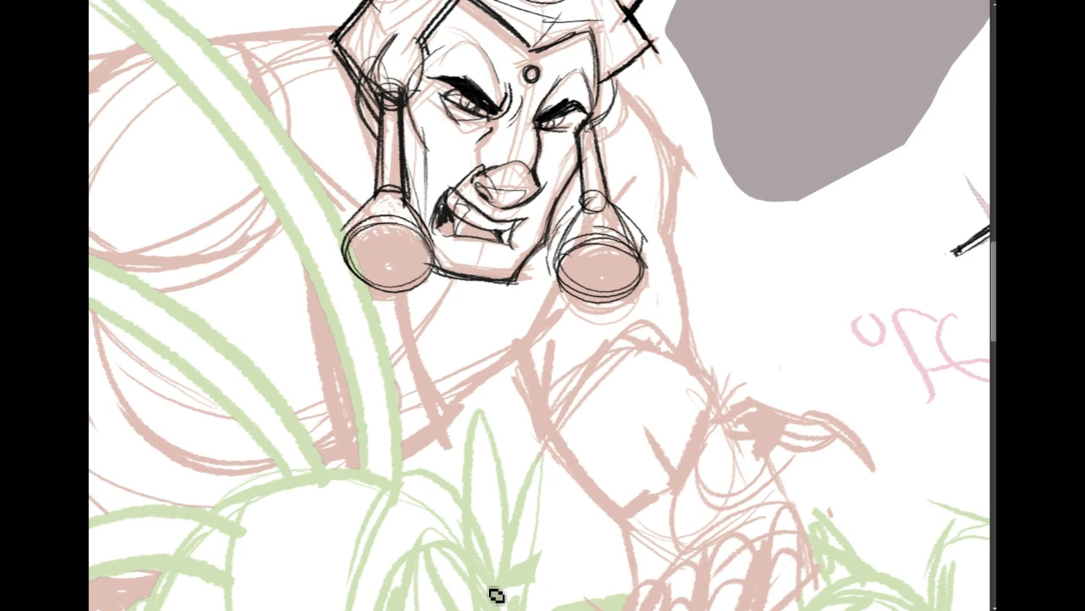
left_click_drag(621, 90, 689, 195)
key("ctrl+z")
left_click_drag(620, 90, 684, 229)
key("ctrl+z")
left_click_drag(619, 86, 675, 237)
Continue the heavy outline down the demon's outer upper arm and along the top of the forearm, adding the elbow crease.
left_click_drag(642, 181, 687, 301)
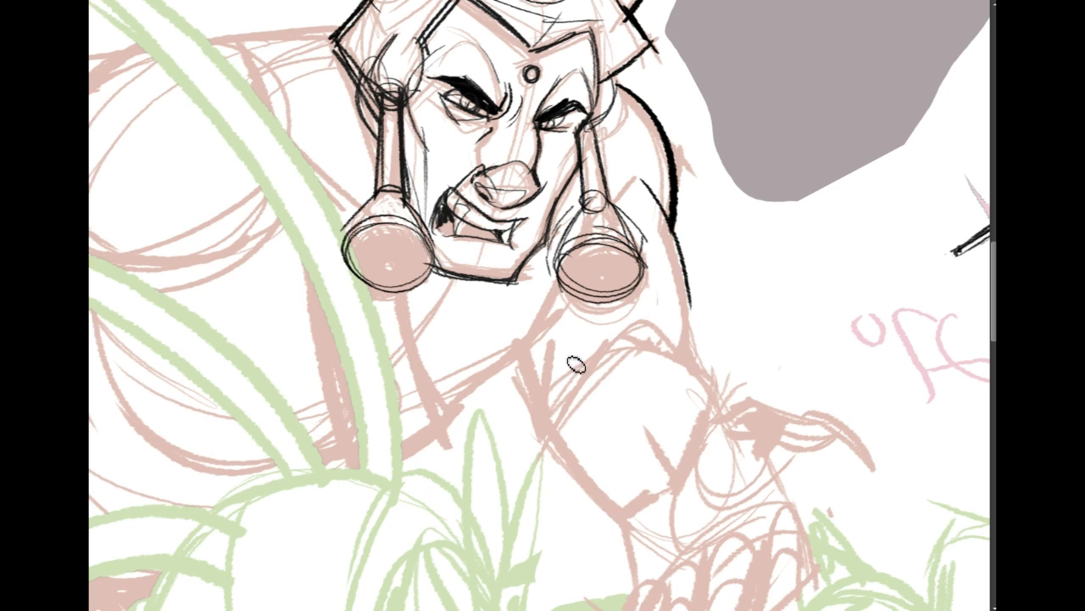
left_click_drag(672, 222, 698, 345)
key("ctrl+z")
mouse_move(662, 205)
left_mouse_down()
mouse_move(698, 347)
mouse_move(737, 404)
left_mouse_up()
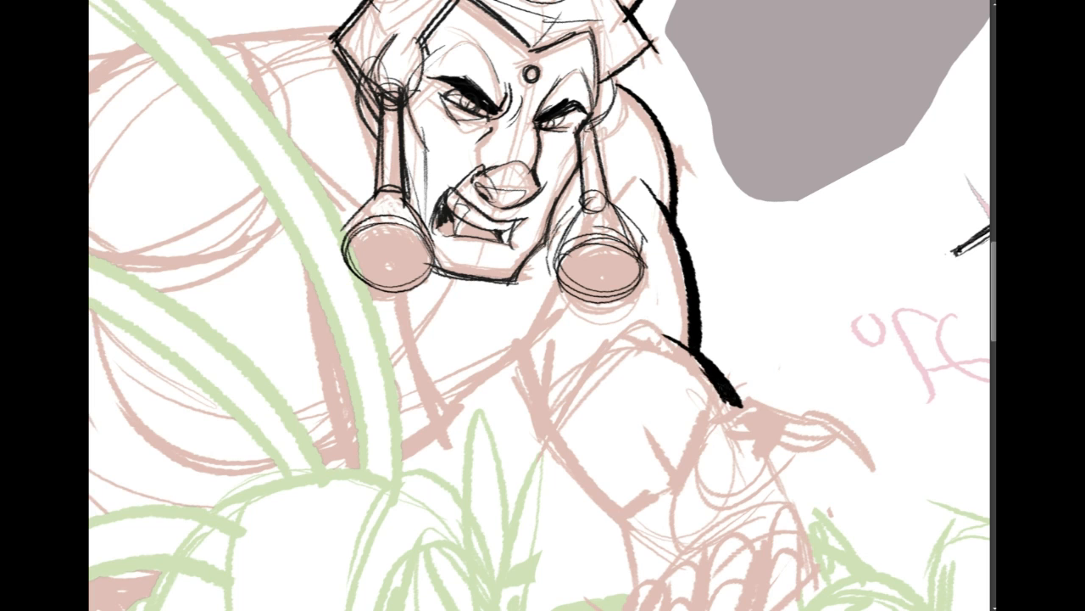
left_click_drag(630, 348, 649, 312)
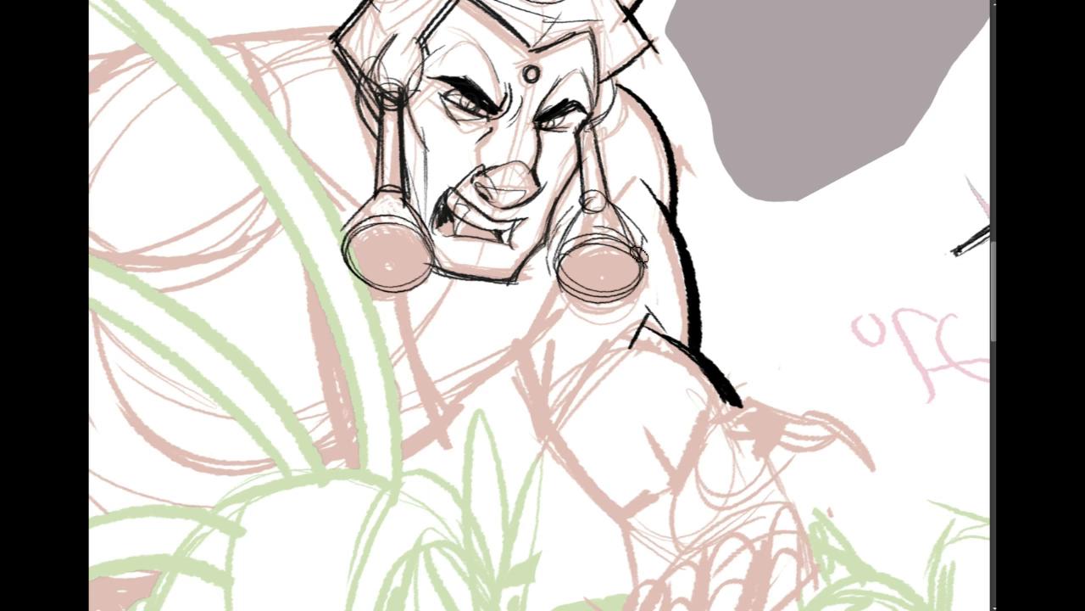
Draw the bold underside contour of the demon's forearm and the muscle crease inside it.
mouse_move(528, 347)
left_mouse_down()
mouse_move(558, 444)
mouse_move(646, 507)
left_mouse_up()
key("ctrl+z")
left_click_drag(556, 444, 627, 513)
mouse_move(640, 429)
left_mouse_down()
mouse_move(593, 377)
mouse_move(610, 371)
mouse_move(638, 426)
left_mouse_up()
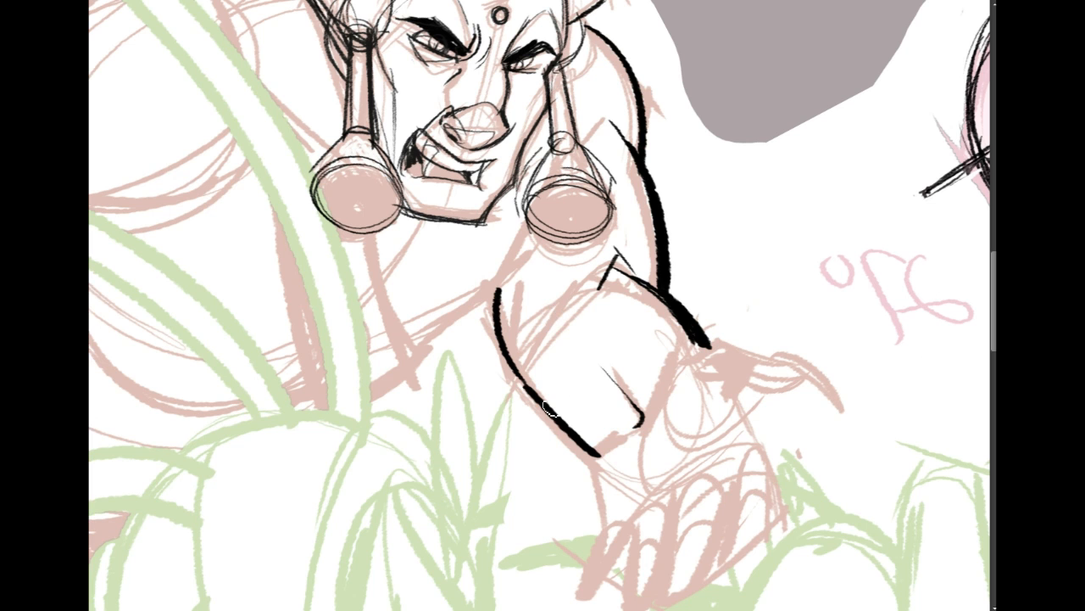
left_click_drag(505, 269, 515, 337)
key("ctrl+z")
left_click_drag(502, 281, 517, 353)
Outline the demon's wrist and draw the rounded base and upper edge of the thumb.
mouse_move(780, 403)
left_mouse_down()
mouse_move(768, 372)
mouse_move(697, 307)
left_mouse_up()
mouse_move(536, 353)
left_mouse_down()
mouse_move(518, 395)
mouse_move(541, 435)
left_mouse_up()
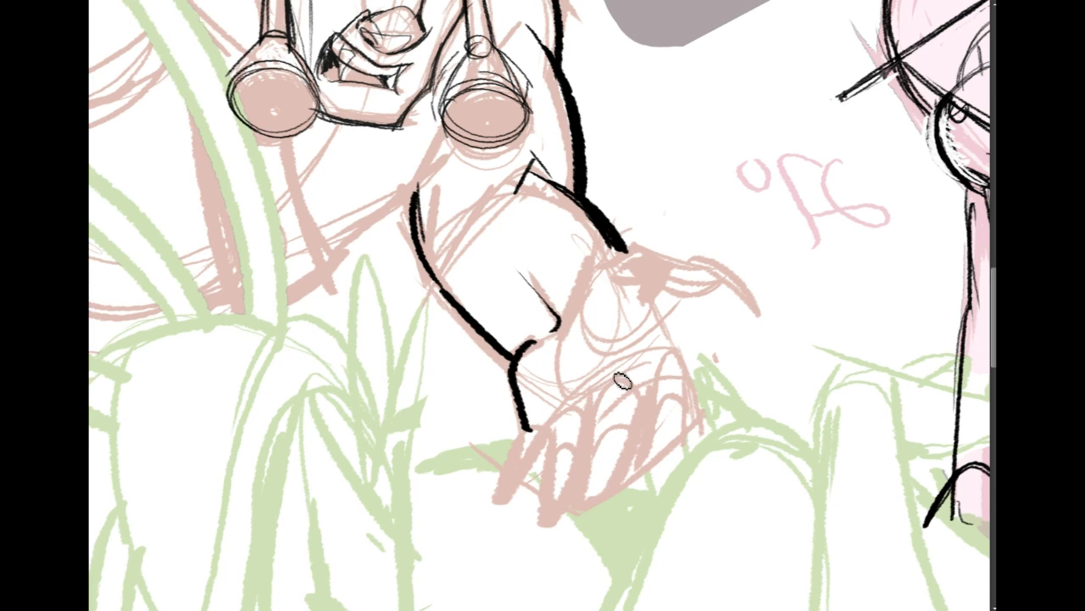
left_click_drag(608, 263, 578, 336)
mouse_move(627, 265)
left_mouse_down()
mouse_move(627, 343)
mouse_move(638, 266)
mouse_move(670, 258)
left_mouse_up()
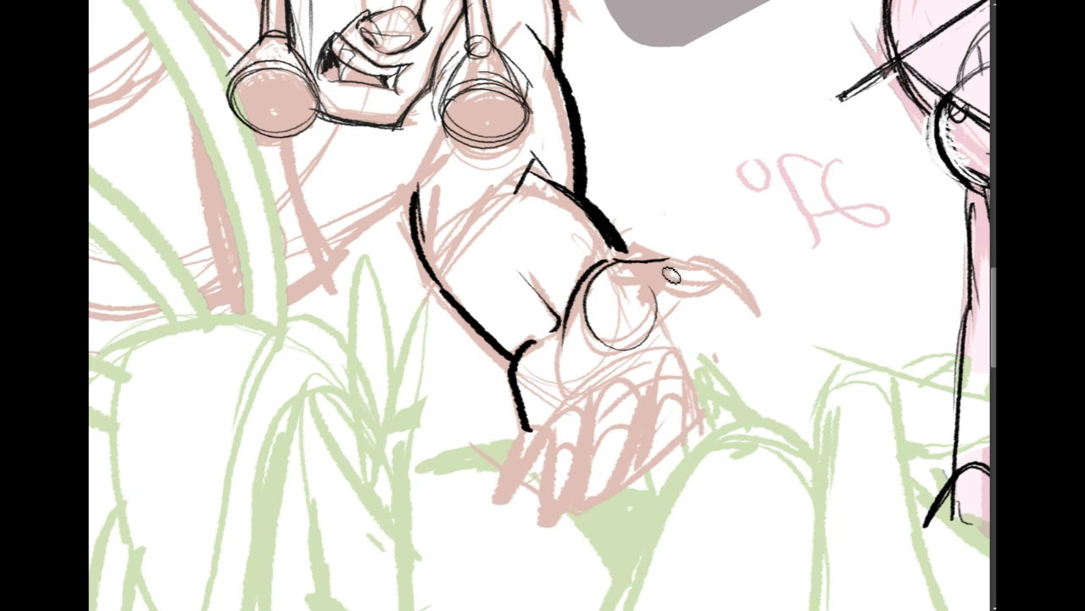
Draw the long curved claw at the tip of the demon's thumb.
mouse_move(644, 305)
left_mouse_down()
mouse_move(718, 286)
mouse_move(767, 316)
left_mouse_up()
key("ctrl+z")
left_click_drag(700, 267, 746, 335)
left_click_drag(723, 290, 761, 325)
left_click_drag(713, 272, 761, 330)
left_click(760, 287, "alt")
key("ctrl+z")
left_click(744, 302, "alt")
left_click_drag(735, 285, 753, 316)
Complete the thumb's top and underside contours and draw the heavy palm edge running down to the fingers.
left_click(748, 280, "alt")
mouse_move(695, 264)
left_mouse_down()
mouse_move(742, 281)
mouse_move(733, 277)
left_mouse_up()
left_click_drag(664, 268, 694, 300)
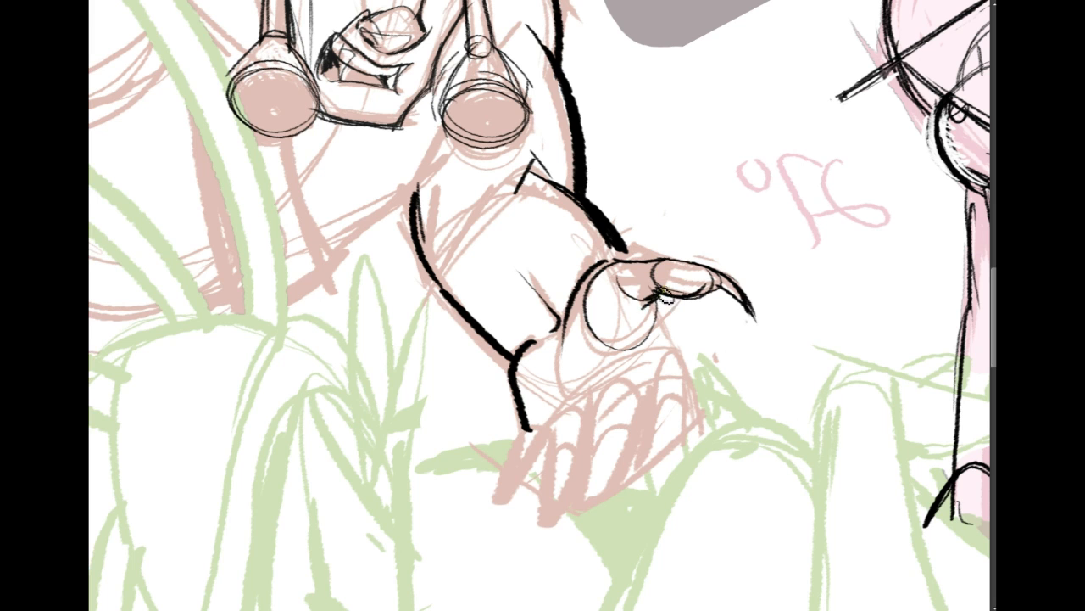
mouse_move(686, 365)
left_mouse_down()
mouse_move(655, 306)
mouse_move(693, 367)
left_mouse_up()
left_click_drag(657, 298, 699, 380)
Outline the demon's curled index finger with its knuckle segments and tapering claw.
left_click_drag(846, 407, 796, 337)
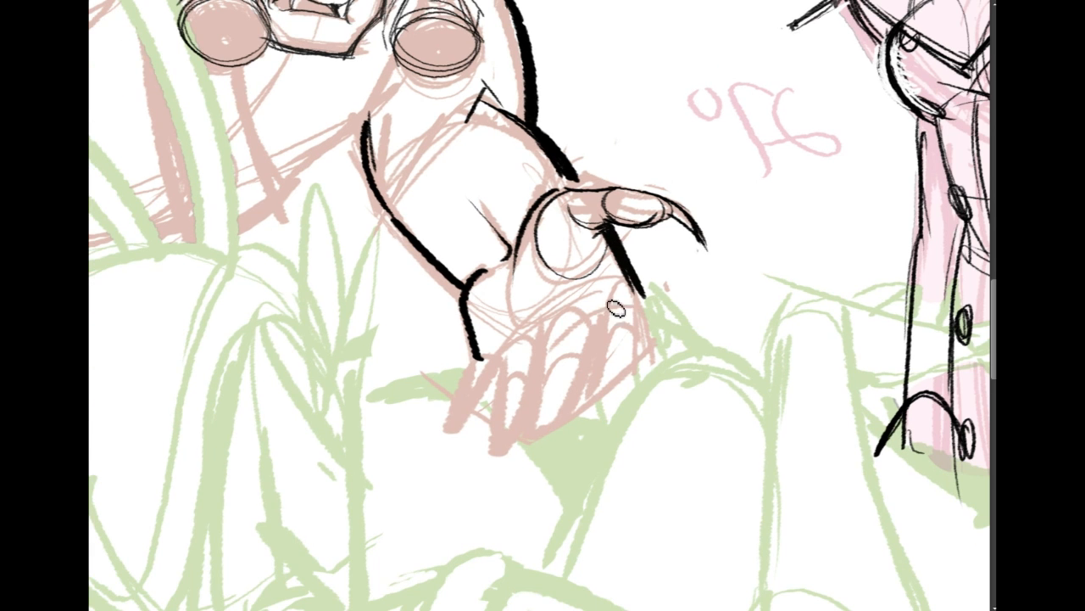
left_click_drag(611, 294, 601, 331)
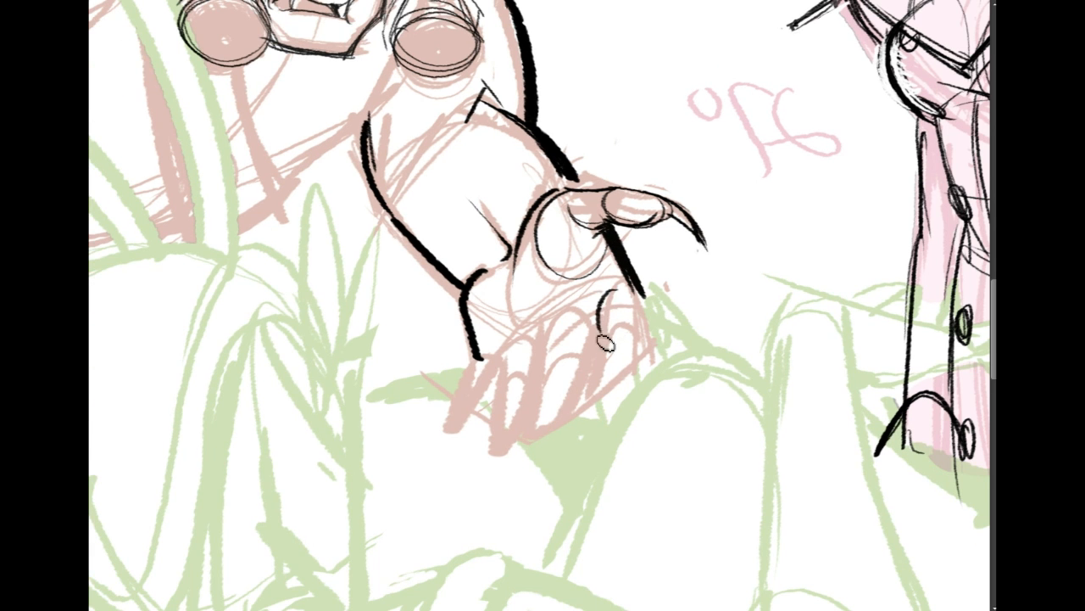
left_click_drag(600, 336, 595, 395)
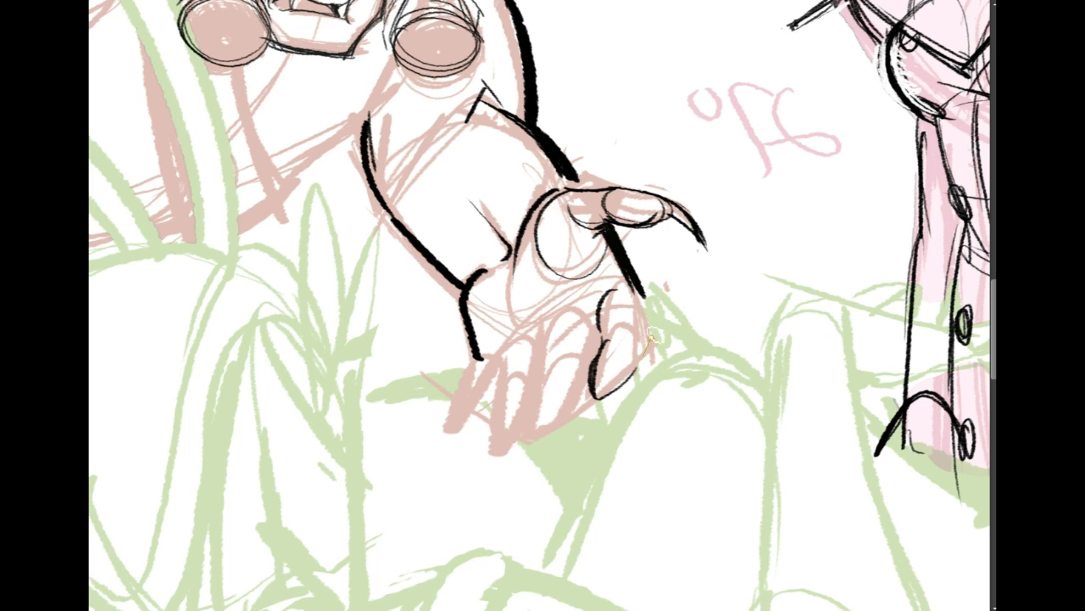
mouse_move(645, 295)
left_mouse_down()
mouse_move(641, 334)
mouse_move(598, 380)
left_mouse_up()
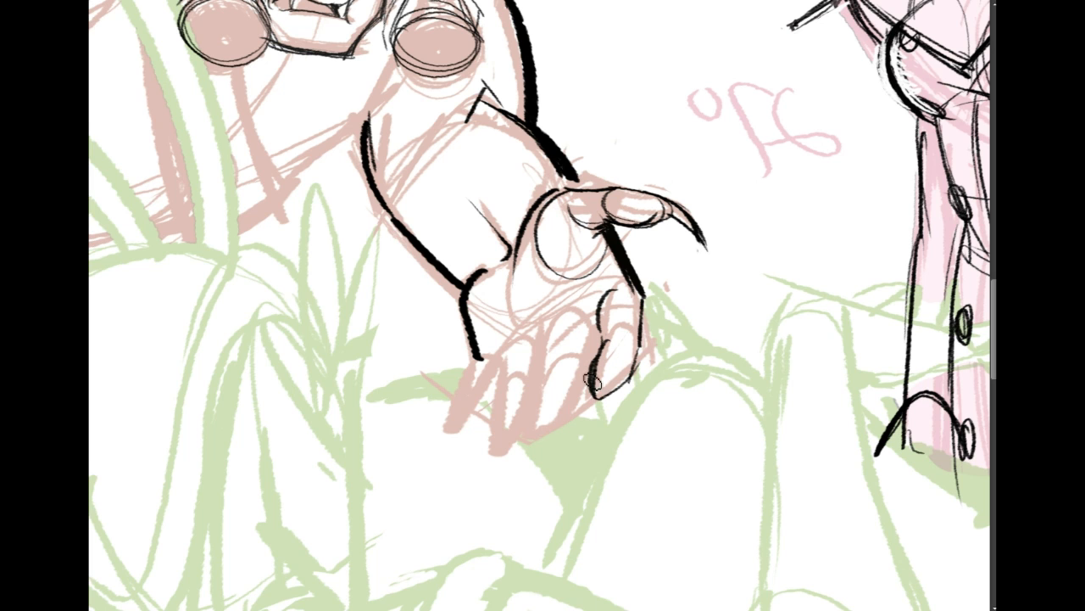
left_click_drag(643, 351, 547, 436)
left_click_drag(598, 396, 568, 428)
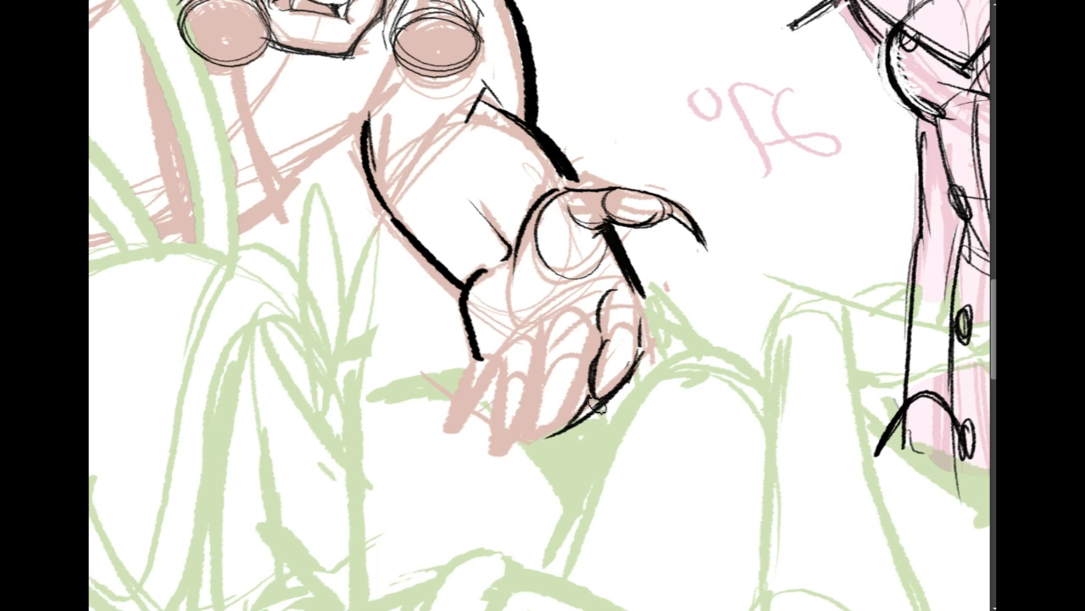
left_click_drag(645, 297, 638, 363)
Draw the demon's curled middle finger with a rounded fingertip segment and a dark pointed claw.
left_click_drag(550, 340, 609, 293)
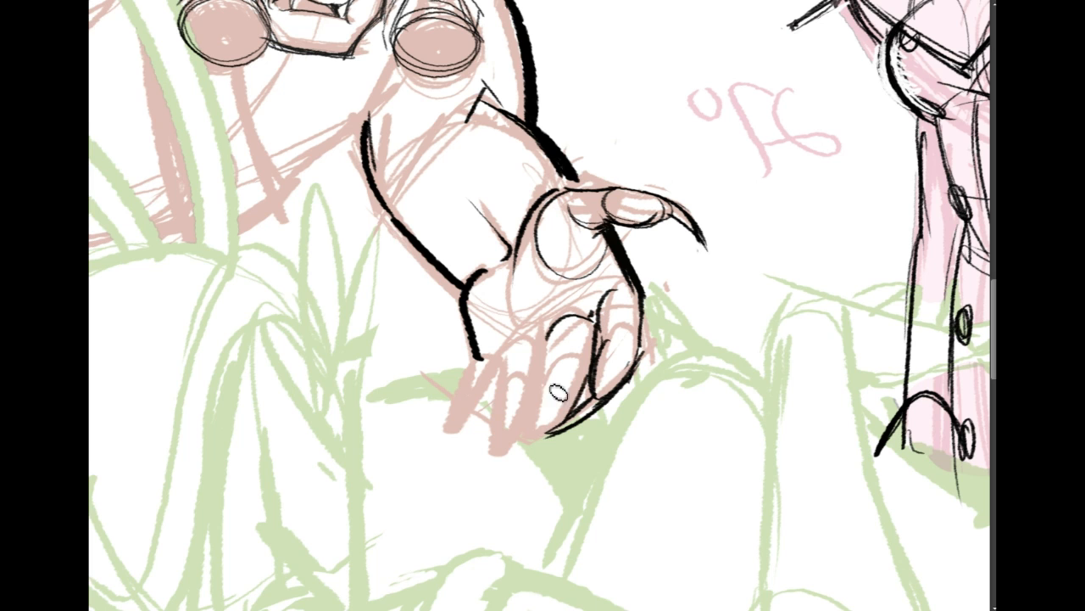
mouse_move(538, 441)
left_mouse_down()
mouse_move(562, 441)
mouse_move(534, 425)
left_mouse_up()
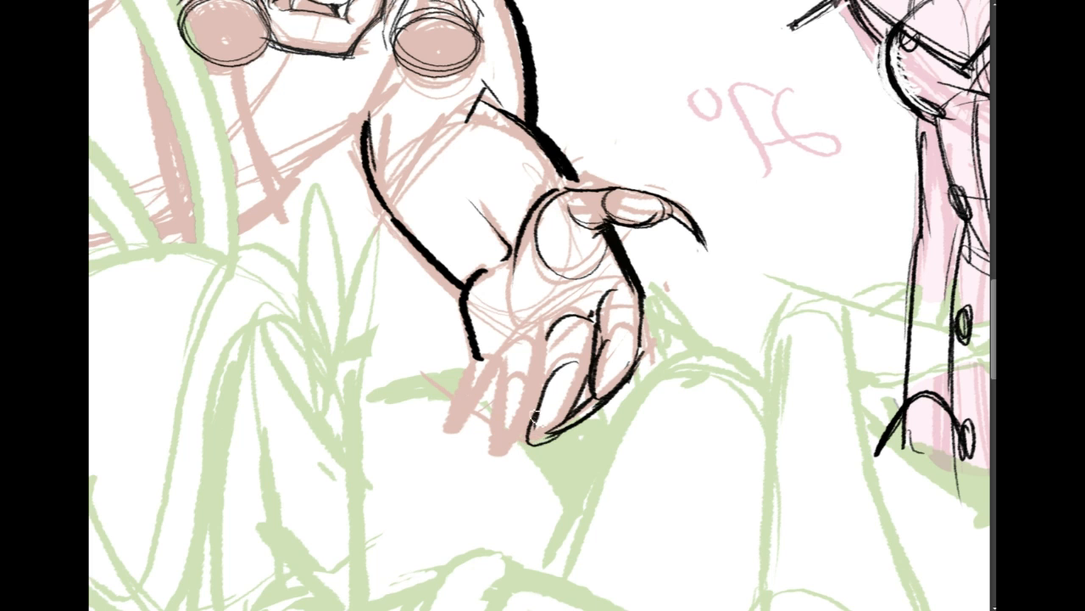
left_click_drag(548, 338, 550, 382)
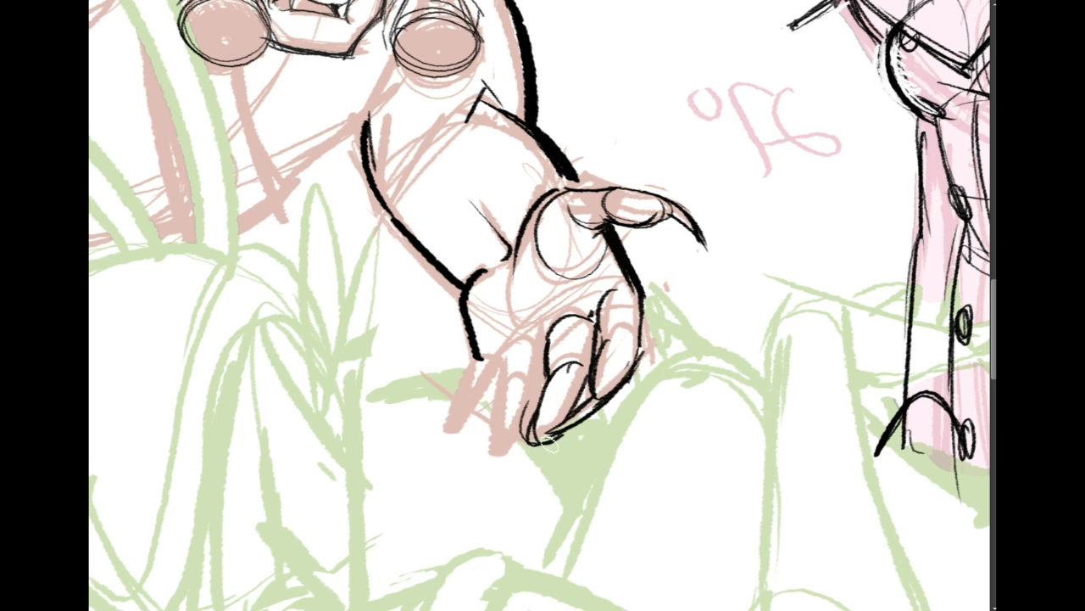
left_click_drag(574, 426, 518, 469)
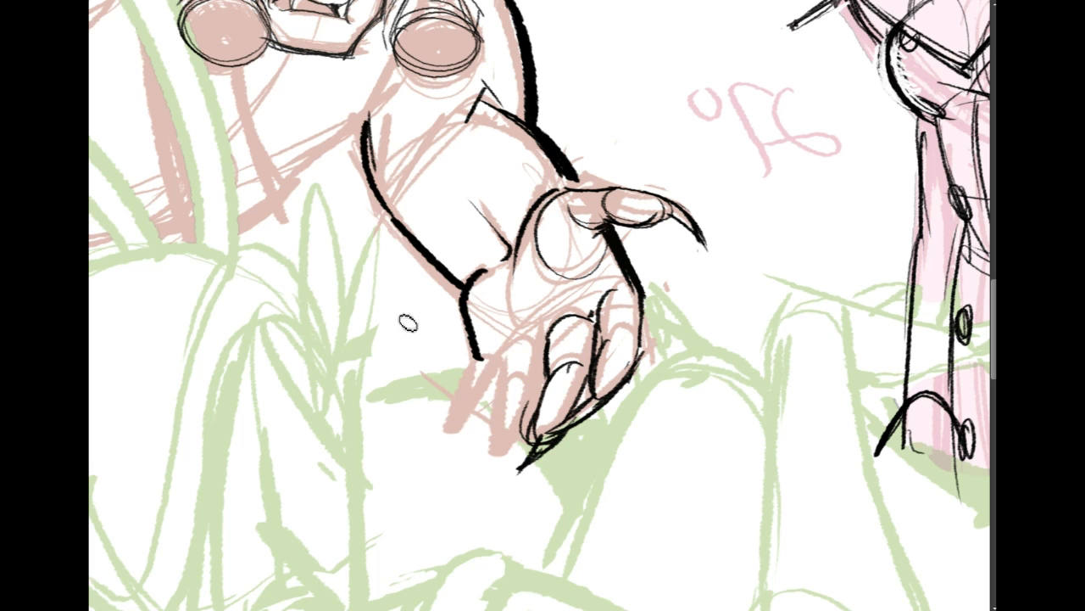
Draw the demon's ring and little fingers with pointed claws and sweep a contour beneath the fingertips.
mouse_move(524, 340)
left_mouse_down()
mouse_move(515, 403)
mouse_move(521, 381)
mouse_move(535, 380)
mouse_move(507, 396)
mouse_move(547, 390)
mouse_move(506, 402)
mouse_move(545, 345)
mouse_move(546, 385)
mouse_move(513, 395)
mouse_move(508, 448)
left_mouse_up()
key("ctrl+z")
mouse_move(514, 387)
left_mouse_down()
mouse_move(512, 448)
mouse_move(486, 474)
left_mouse_up()
mouse_move(481, 360)
left_mouse_down()
mouse_move(470, 379)
mouse_move(507, 350)
left_mouse_up()
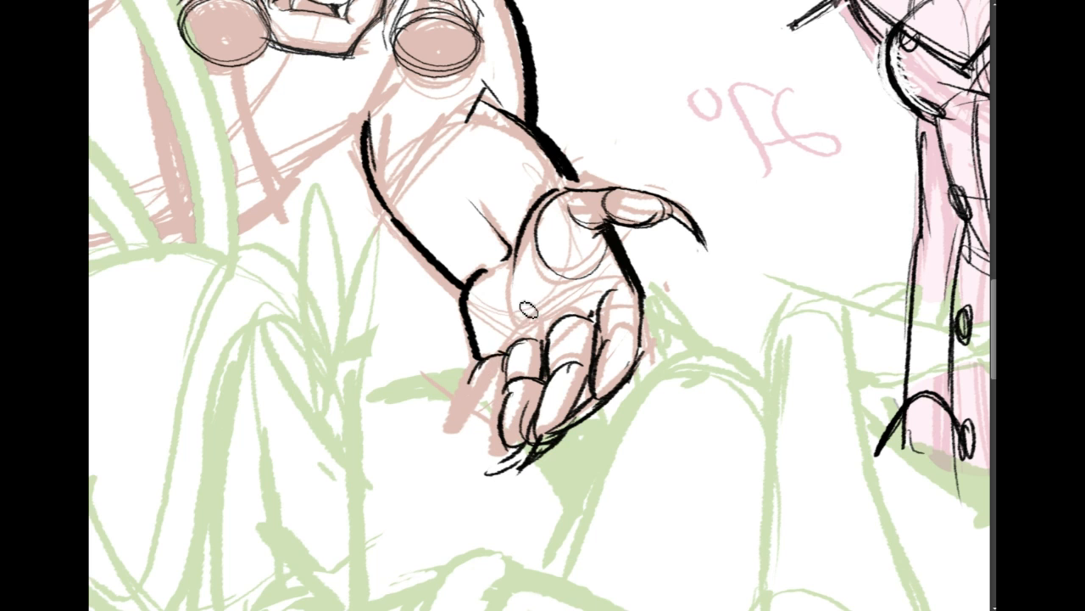
mouse_move(489, 357)
left_mouse_down()
mouse_move(458, 434)
mouse_move(480, 433)
mouse_move(500, 409)
mouse_move(484, 436)
mouse_move(436, 450)
left_mouse_up()
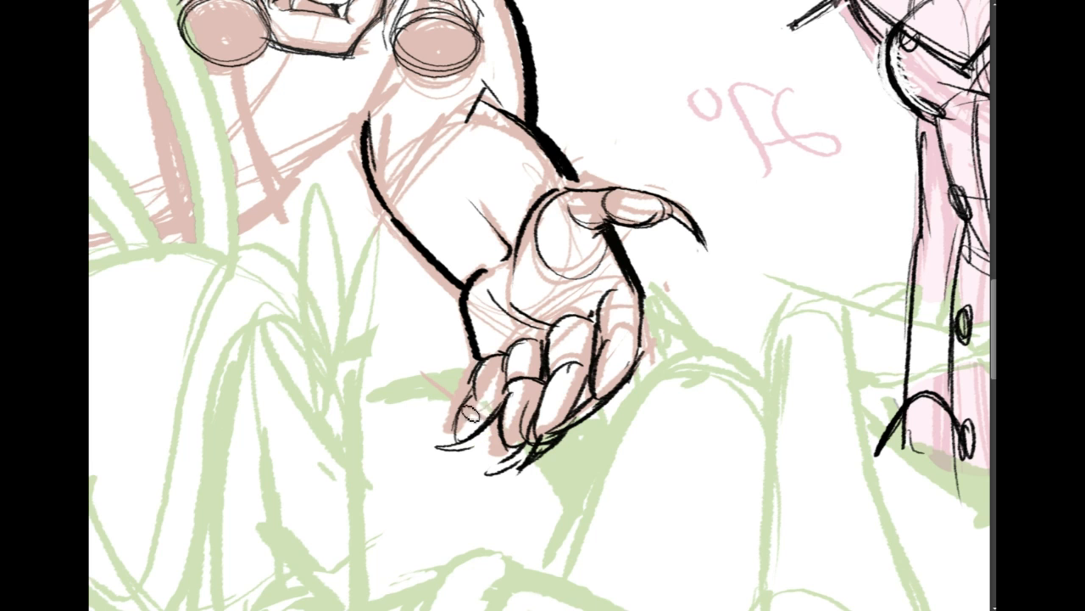
mouse_move(477, 363)
left_mouse_down()
mouse_move(452, 439)
mouse_move(597, 433)
mouse_move(627, 386)
left_mouse_up()
mouse_move(519, 479)
left_mouse_down()
mouse_move(640, 347)
mouse_move(620, 289)
left_mouse_up()
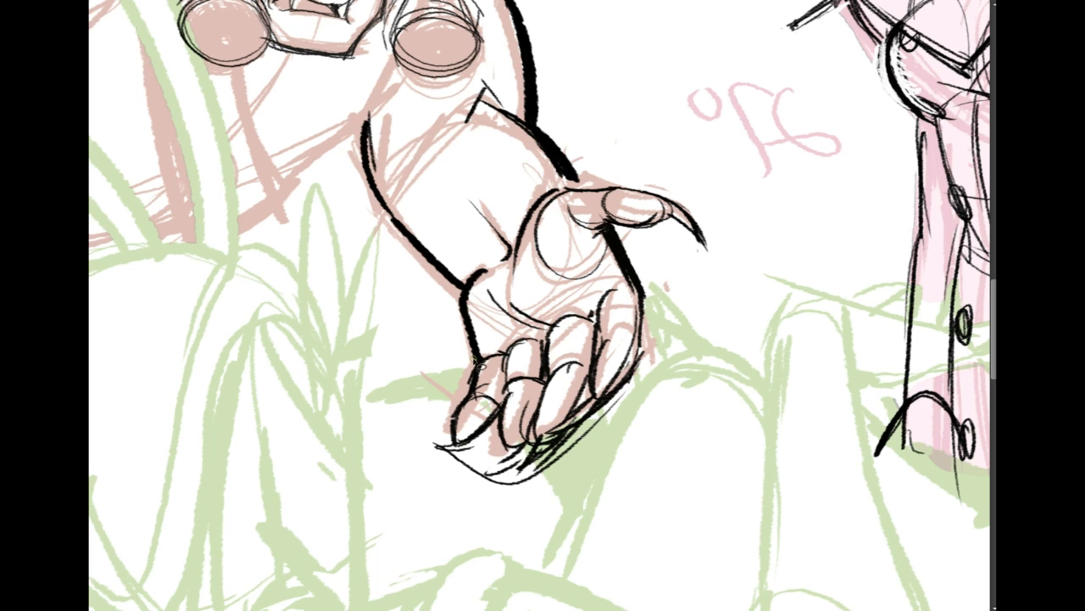
Select the four curled fingers and warp them, pulling the little-finger side and the fingertips slightly inward.
mouse_move(612, 301)
left_mouse_down()
mouse_move(600, 475)
mouse_move(444, 427)
mouse_move(443, 474)
left_mouse_up()
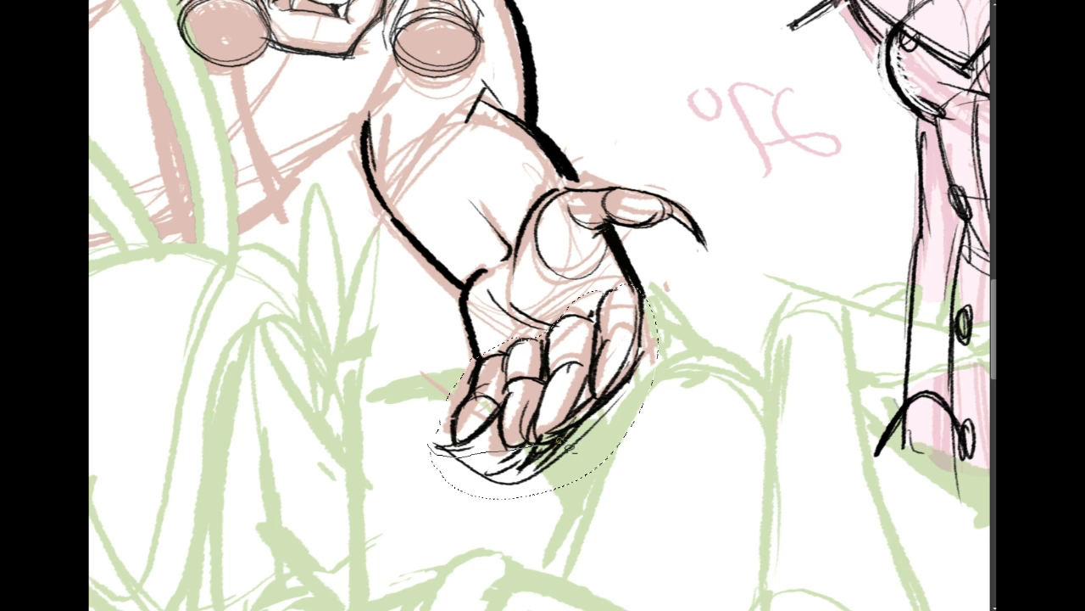
mouse_move(655, 338)
left_mouse_down()
mouse_move(466, 546)
mouse_move(424, 451)
left_mouse_up()
left_click(118, 2)
mouse_move(173, 212)
left_click(303, 287)
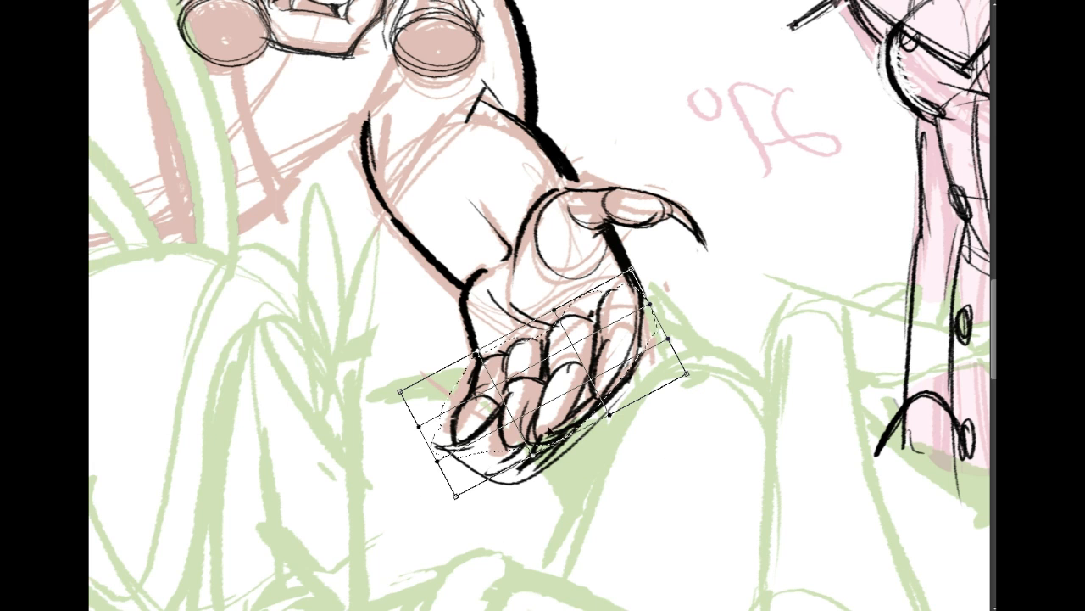
left_click_drag(518, 466, 527, 465)
left_click_drag(419, 427, 434, 411)
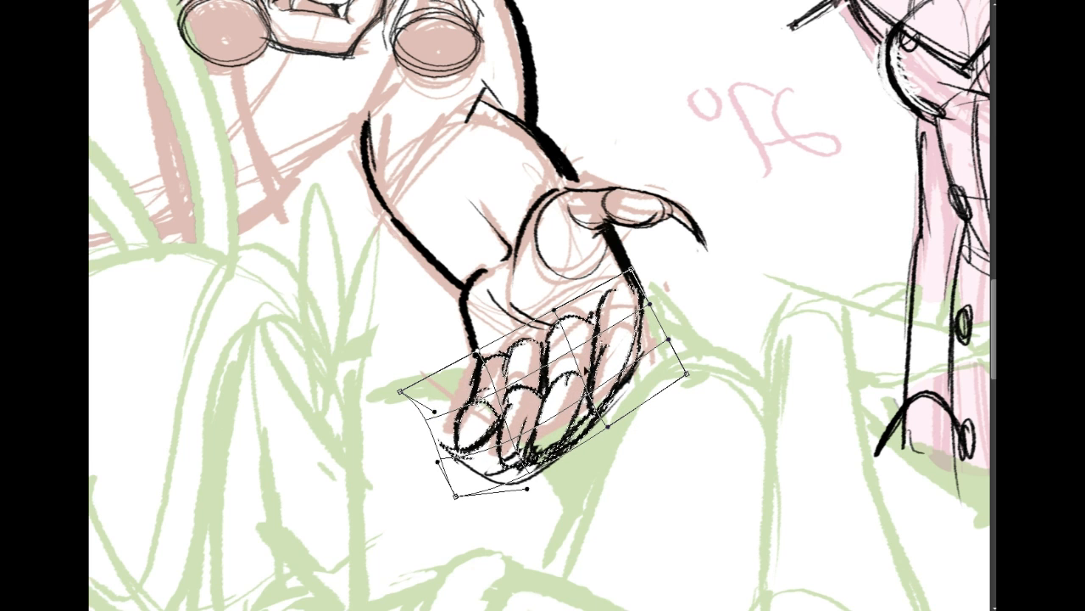
key("Return")
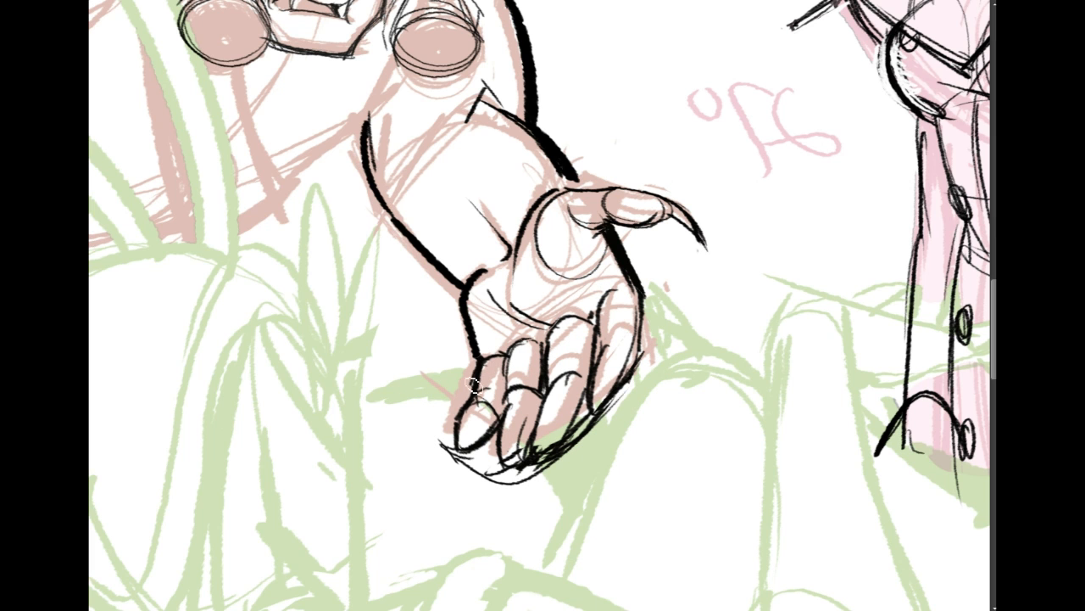
Draw guide curves across the knuckles and darken the contours of the four fingers and the palm crease.
left_click_drag(456, 404, 659, 273)
mouse_move(466, 426)
left_mouse_down()
mouse_move(583, 444)
mouse_move(654, 327)
left_mouse_up()
left_click_drag(613, 355, 606, 416)
left_click_drag(631, 347, 605, 412)
left_click_drag(576, 371, 536, 449)
left_click_drag(522, 393, 507, 464)
left_click_drag(519, 422, 512, 467)
left_click_drag(541, 403, 527, 457)
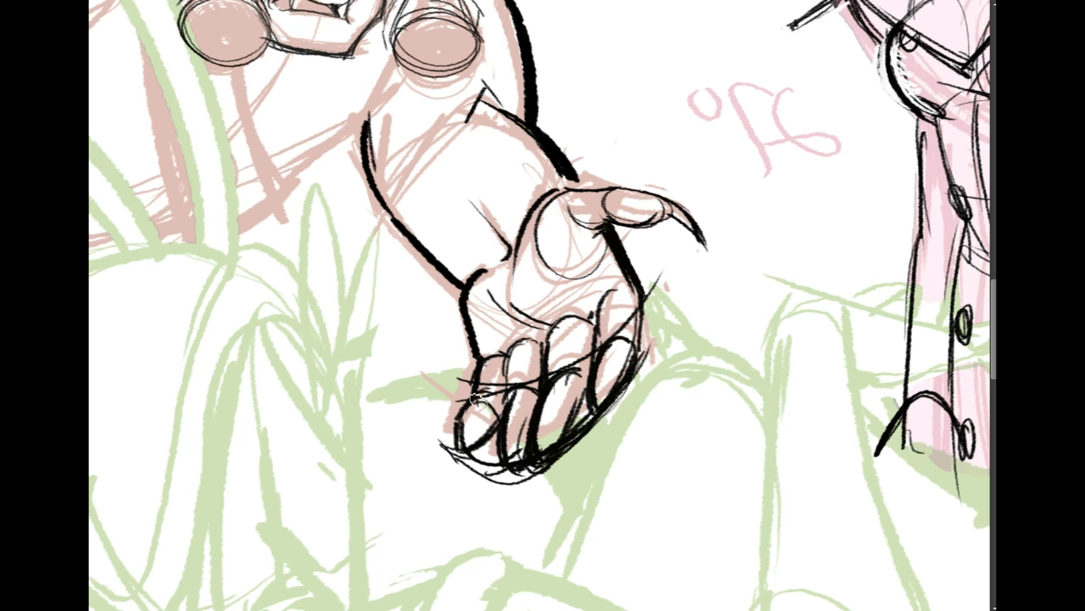
left_click_drag(496, 402, 457, 446)
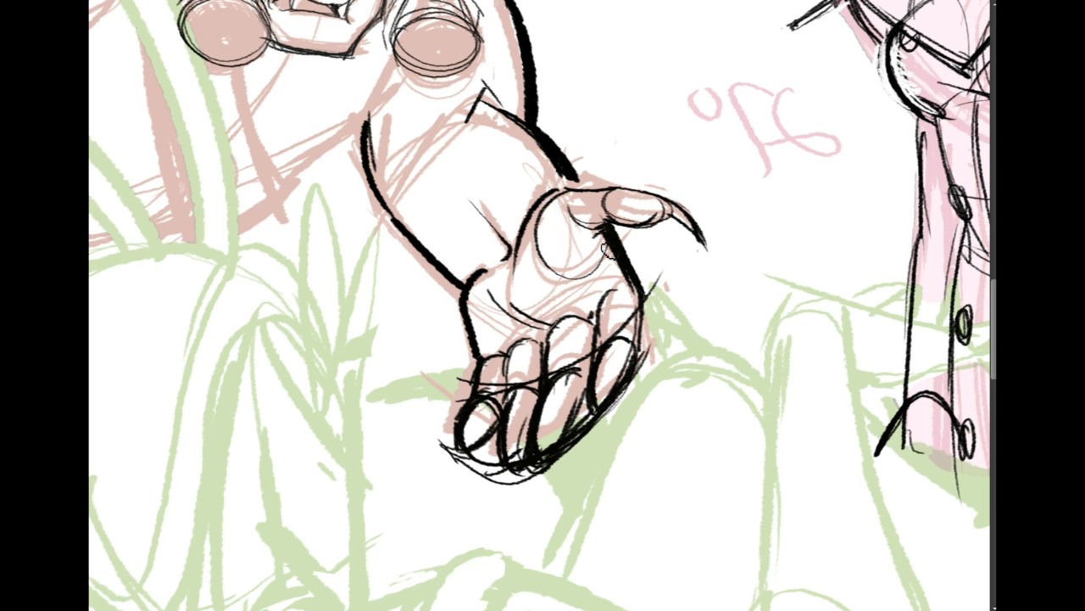
left_click_drag(480, 361, 599, 304)
Select the demon's thumb with its claw and rotate it slightly downward, leaving nothing selected.
mouse_move(501, 274)
left_mouse_down()
mouse_move(573, 321)
mouse_move(747, 318)
mouse_move(797, 421)
mouse_move(734, 535)
mouse_move(620, 476)
left_mouse_up()
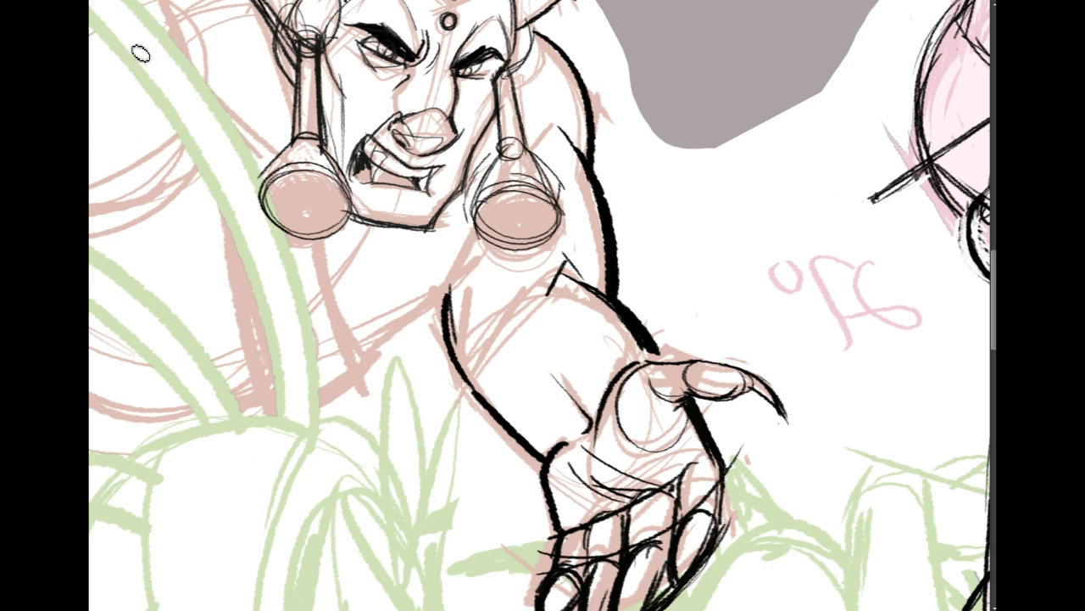
mouse_move(694, 357)
left_mouse_down()
mouse_move(759, 351)
mouse_move(817, 419)
mouse_move(708, 414)
left_mouse_up()
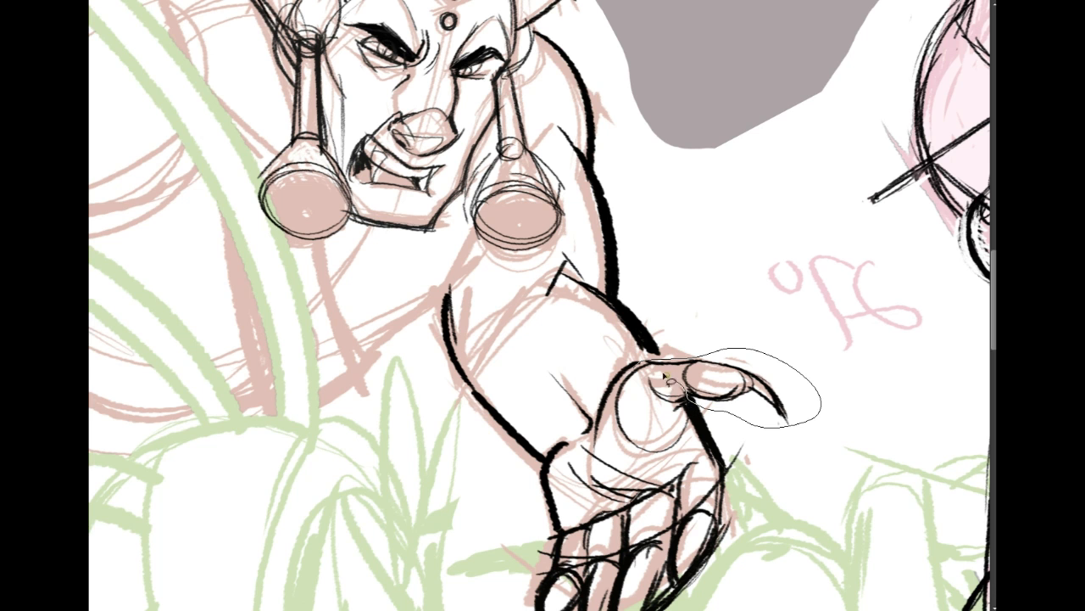
key("ctrl+t")
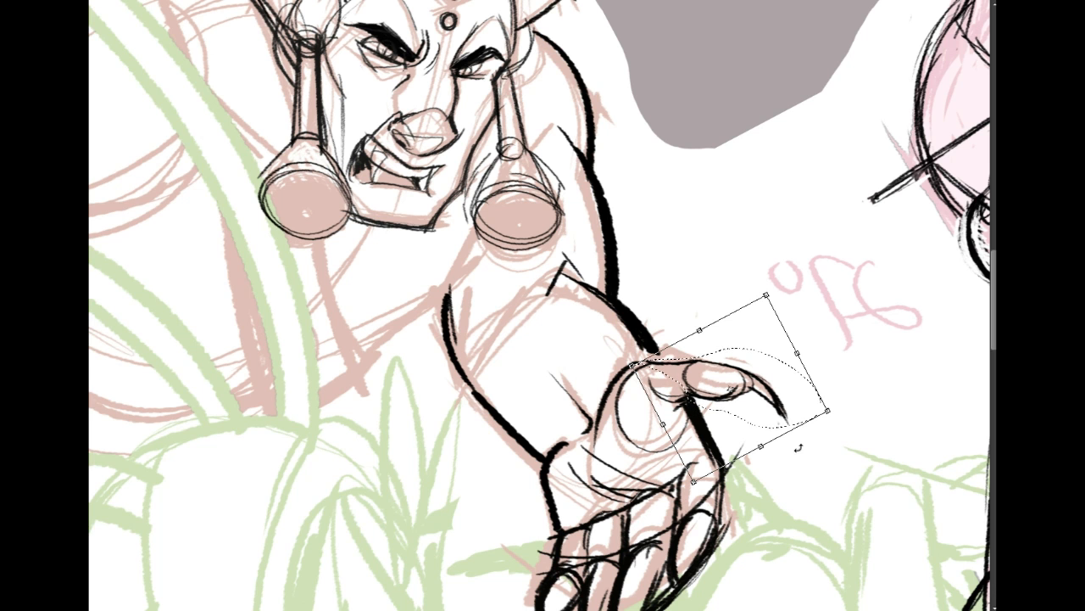
left_click_drag(699, 485, 690, 492)
left_click_drag(854, 390, 853, 407)
mouse_move(762, 400)
left_mouse_down()
mouse_move(772, 402)
mouse_move(762, 402)
left_mouse_up()
key("Return")
key("ctrl+d")
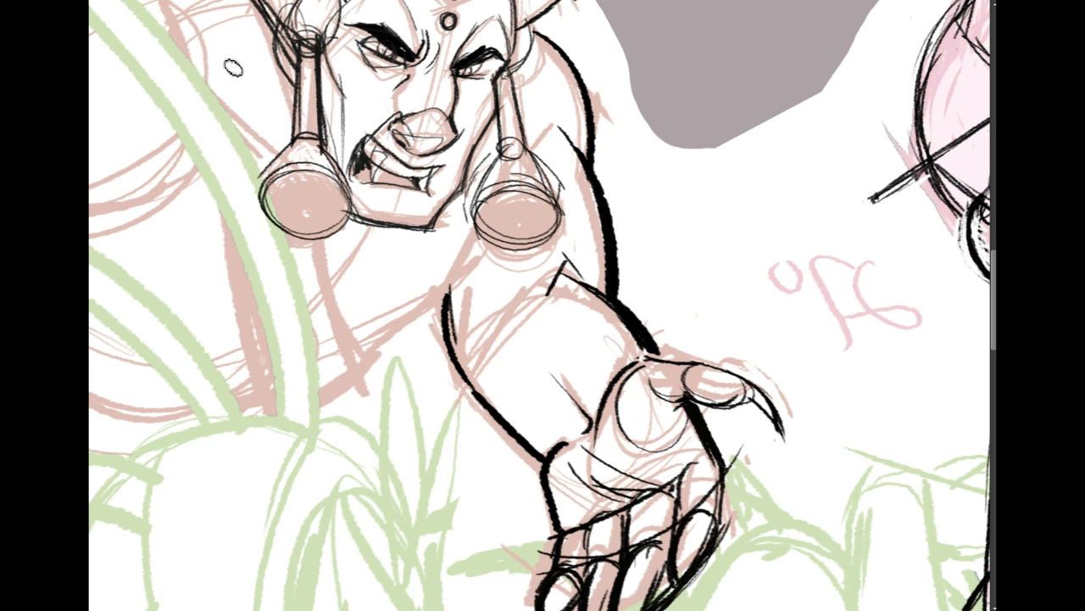
Outline the demon's lower chest, the top of the near shoulder and the long garment flap with its thick hem.
left_click_drag(417, 94, 734, 184)
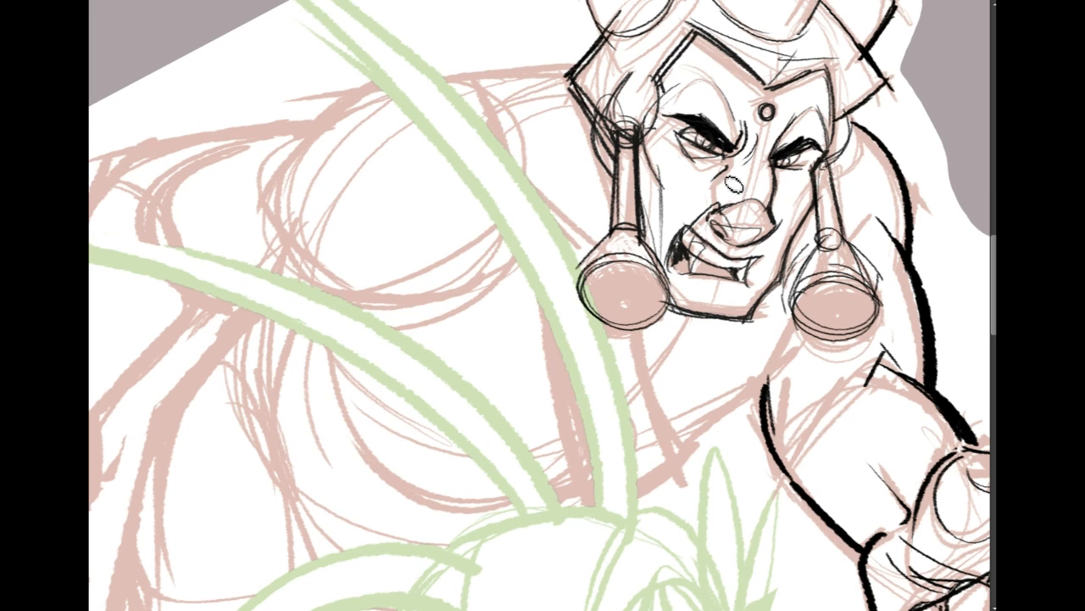
mouse_move(800, 326)
left_mouse_down()
mouse_move(736, 415)
mouse_move(694, 444)
left_mouse_up()
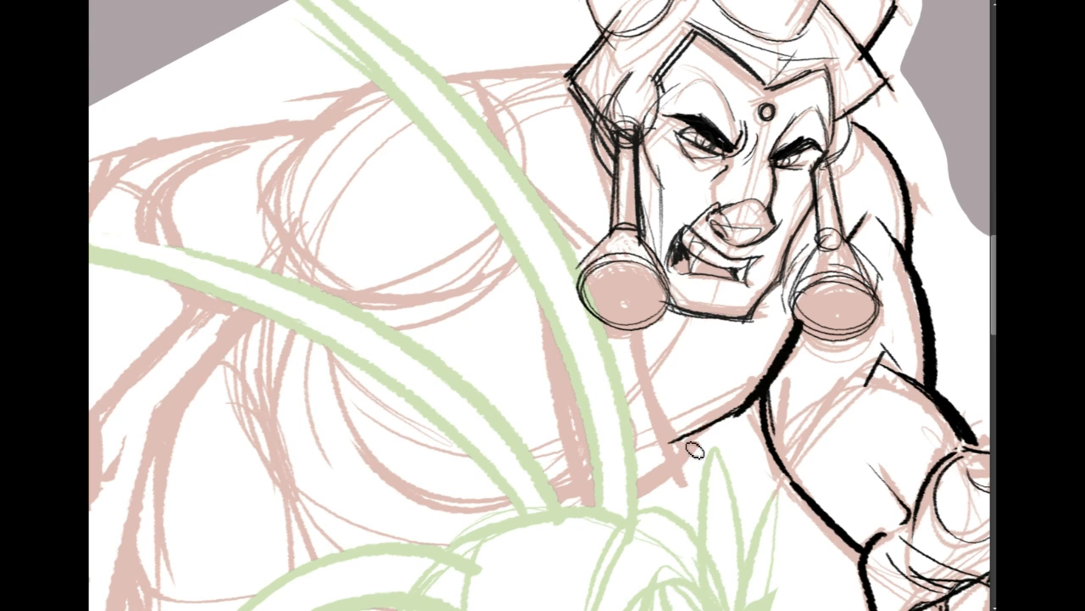
mouse_move(455, 78)
left_mouse_down()
mouse_move(510, 135)
mouse_move(589, 412)
mouse_move(602, 523)
mouse_move(642, 500)
left_mouse_up()
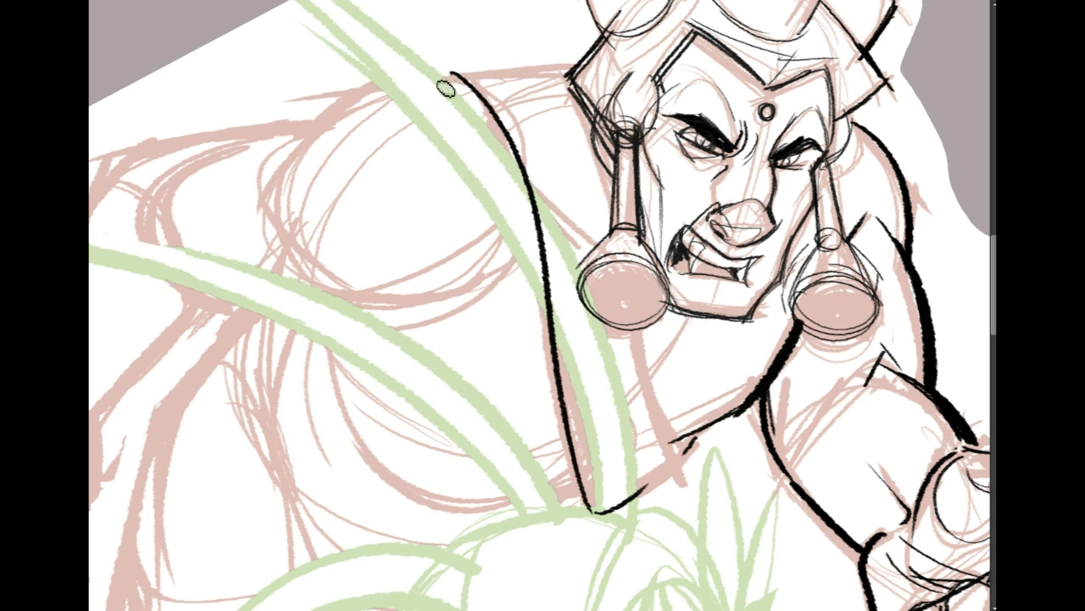
left_click_drag(444, 81, 568, 63)
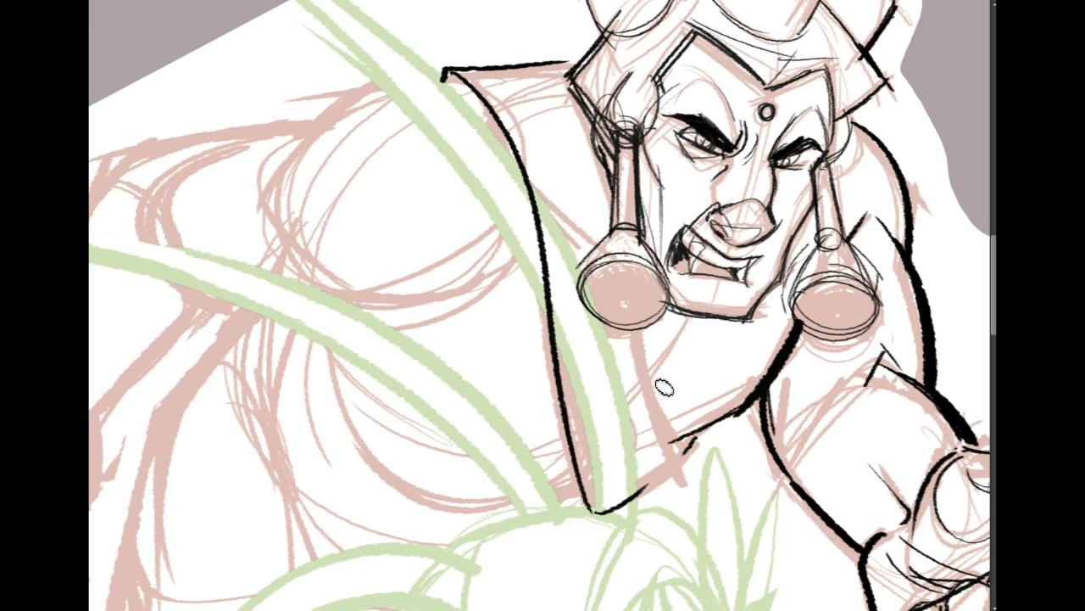
left_click_drag(634, 329, 660, 481)
mouse_move(643, 336)
left_mouse_down()
mouse_move(667, 475)
mouse_move(679, 471)
mouse_move(599, 509)
left_mouse_up()
left_click_drag(678, 479, 598, 513)
Draw the rounded upper contour and the underside curves of the demon's bulky rear shoulder.
left_click_drag(208, 216, 467, 158)
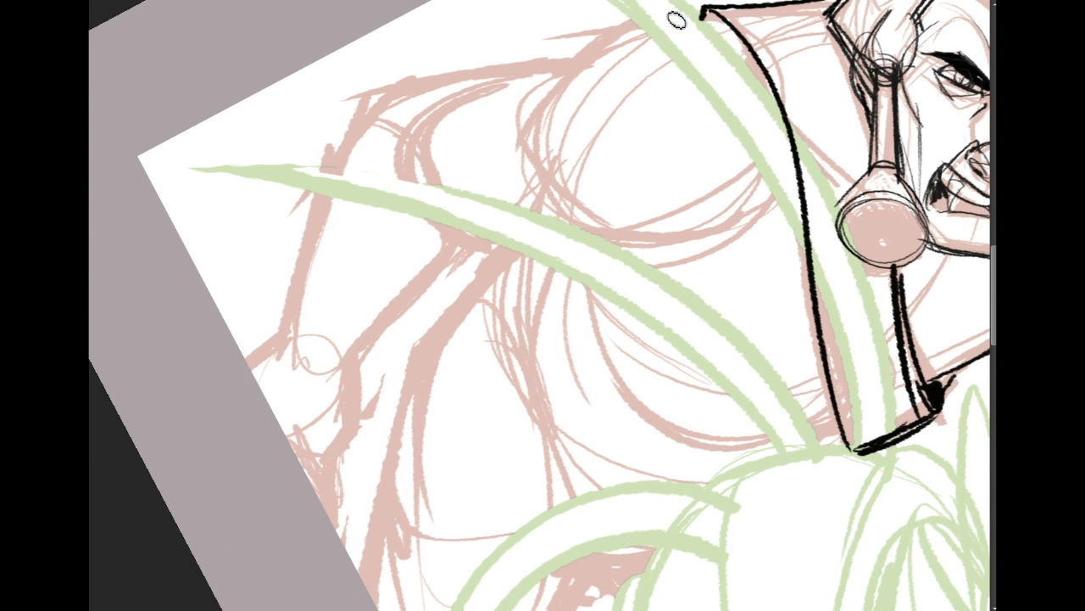
left_click_drag(702, 13, 545, 88)
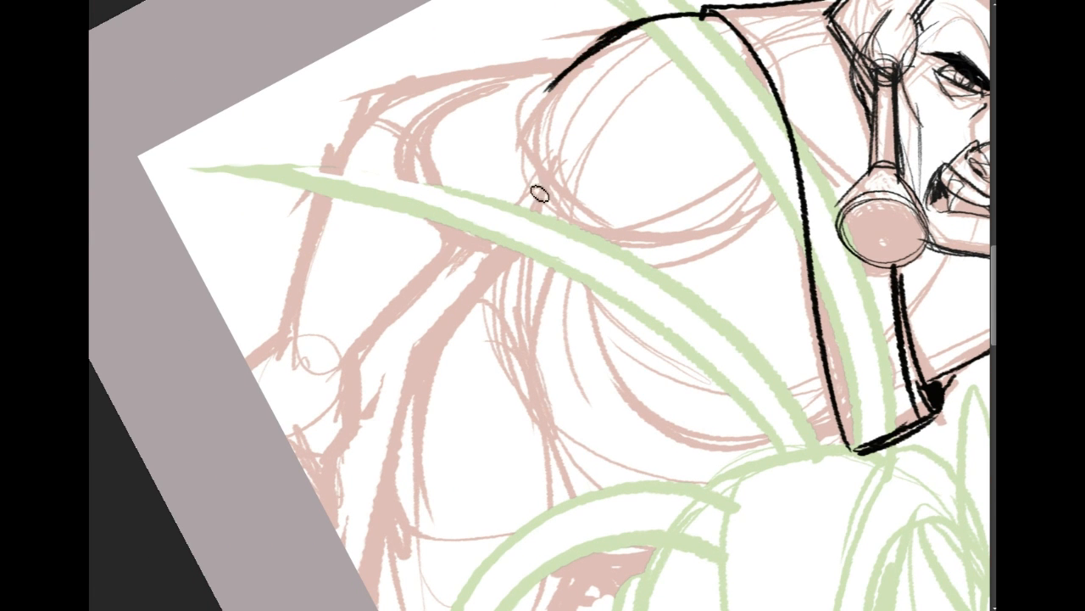
left_click_drag(515, 134, 604, 209)
left_click_drag(536, 196, 723, 219)
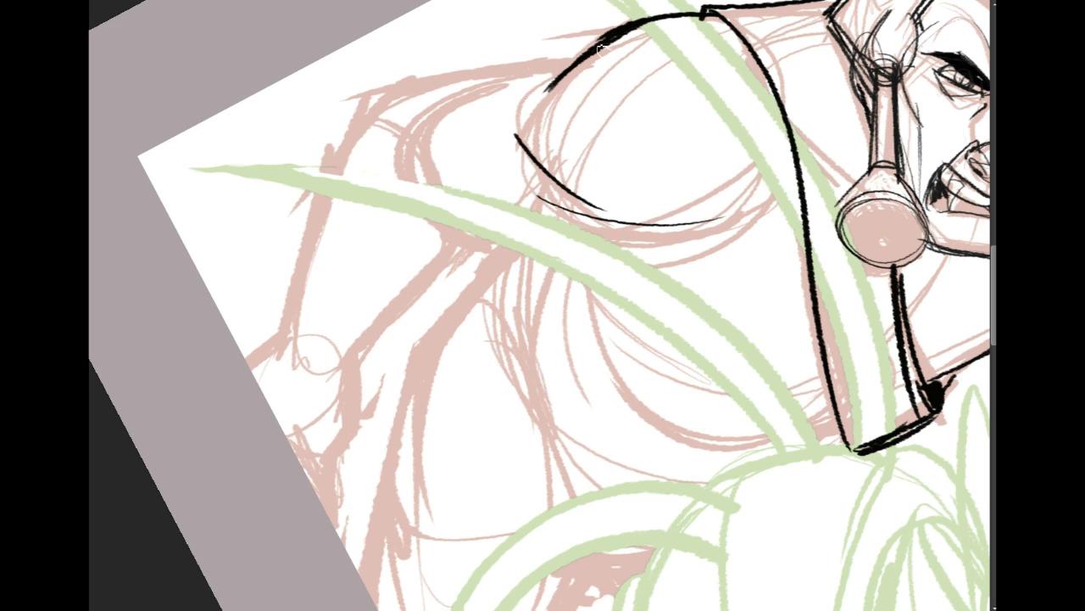
Draw the rear arm's outer contour from shoulder to elbow, close the shoulder's edge and add the arm's inner bend.
left_click_drag(599, 48, 388, 109)
key("ctrl+z")
mouse_move(597, 39)
left_mouse_down()
mouse_move(583, 60)
mouse_move(373, 107)
left_mouse_up()
left_click_drag(445, 68, 345, 126)
mouse_move(505, 70)
left_mouse_down()
mouse_move(585, 51)
mouse_move(594, 181)
left_mouse_up()
left_click_drag(521, 141, 678, 57)
mouse_move(400, 117)
left_mouse_down()
mouse_move(456, 237)
mouse_move(568, 224)
left_mouse_up()
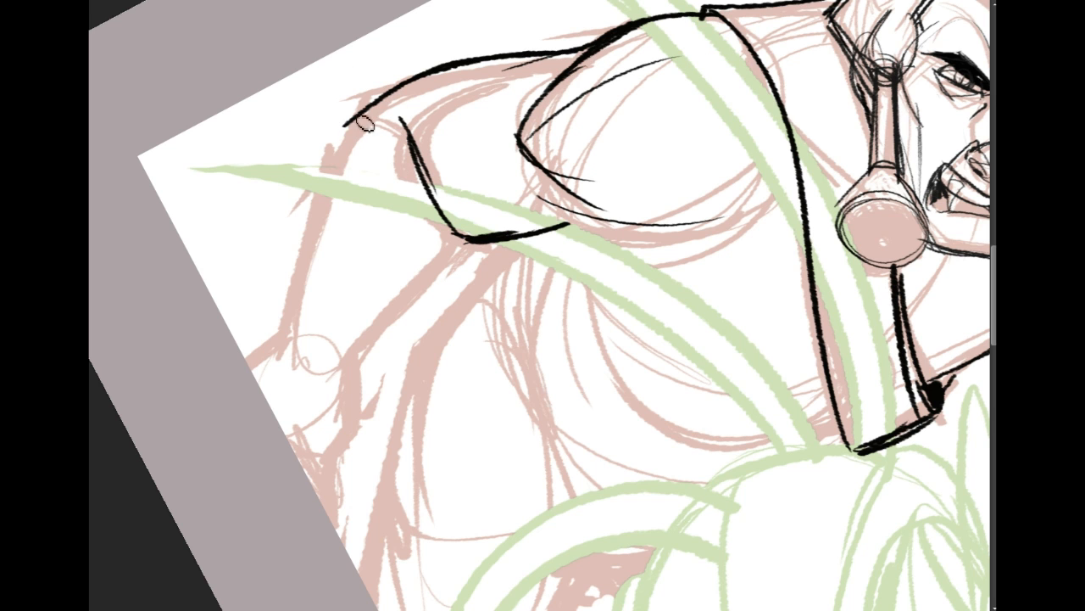
Outline the rear forearm tapering to the wrist and add curved muscle lines to the forearm and upper arm.
mouse_move(358, 102)
left_mouse_down()
mouse_move(281, 331)
mouse_move(347, 368)
mouse_move(455, 251)
left_mouse_up()
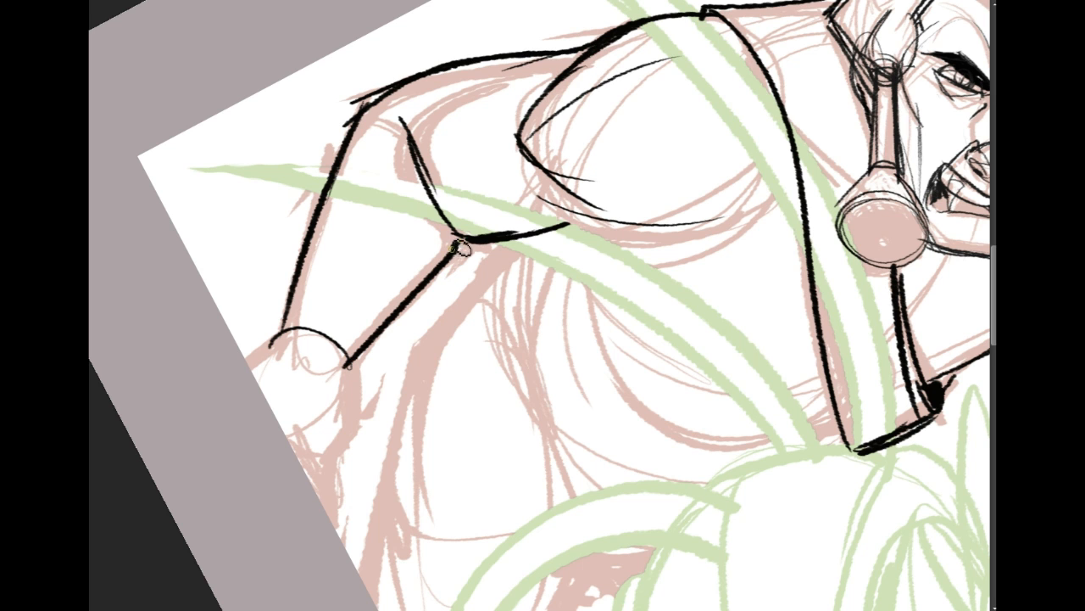
mouse_move(403, 124)
left_mouse_down()
mouse_move(447, 218)
mouse_move(339, 370)
mouse_move(428, 191)
mouse_move(341, 329)
mouse_move(461, 242)
left_mouse_up()
mouse_move(430, 142)
left_mouse_down()
mouse_move(432, 165)
mouse_move(555, 187)
left_mouse_up()
mouse_move(534, 141)
left_mouse_down()
mouse_move(460, 129)
mouse_move(641, 224)
left_mouse_up()
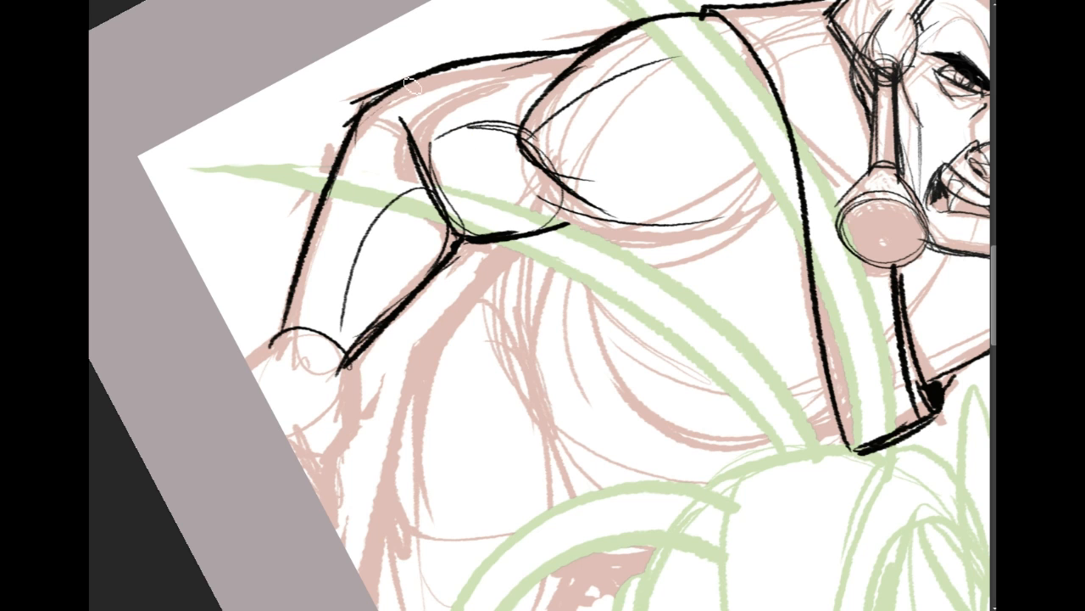
Draw the rear hand's outer edges and clawed fingertips below the wrist, and arch a curve over the wrist.
left_click_drag(282, 303, 246, 364)
left_click_drag(273, 327, 228, 383)
mouse_move(343, 367)
left_mouse_down()
mouse_move(353, 434)
mouse_move(293, 470)
mouse_move(292, 489)
left_mouse_up()
left_click_drag(349, 436, 332, 532)
left_click_drag(343, 471, 337, 534)
left_click_drag(314, 507, 344, 573)
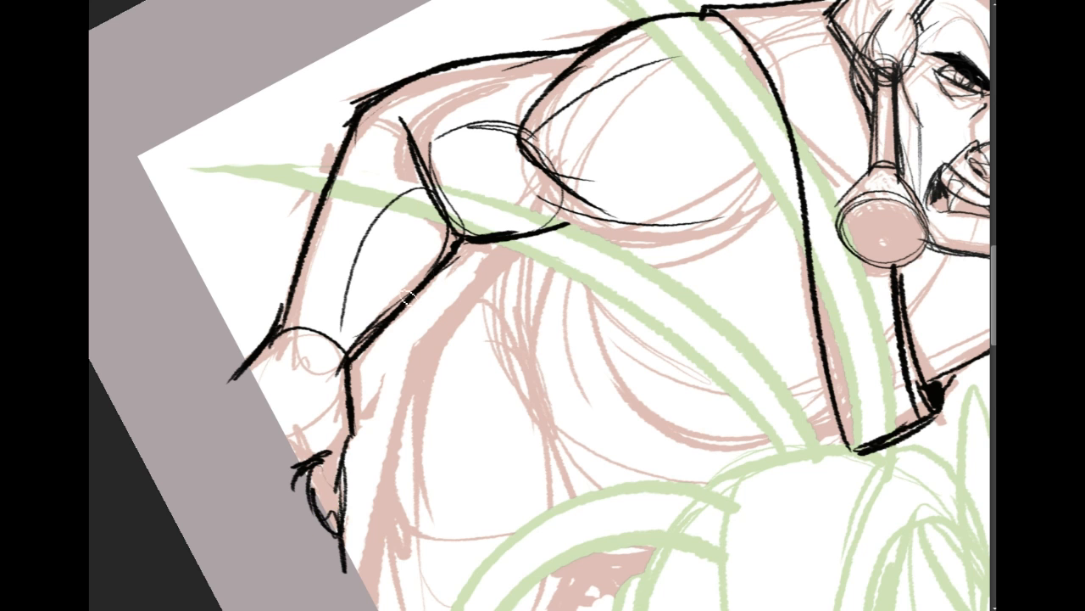
left_click_drag(980, 489, 954, 503)
left_click_drag(207, 325, 123, 391)
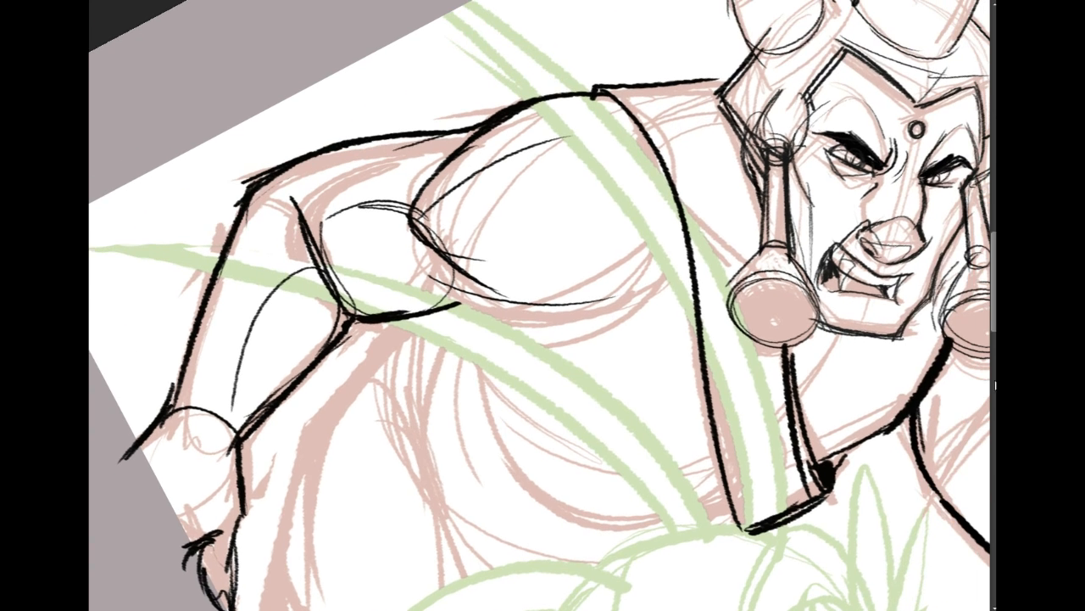
left_click_drag(162, 427, 253, 418)
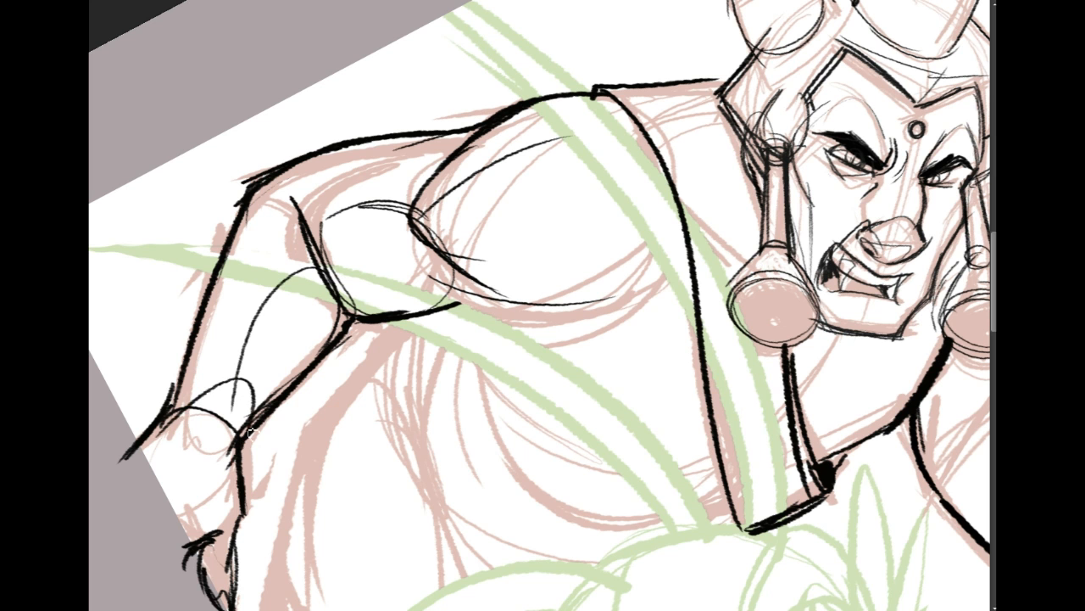
Close the rear shoulder's front and lower edges with bold curves and add a second arc beneath it.
mouse_move(625, 341)
left_mouse_down()
mouse_move(583, 343)
mouse_move(555, 313)
left_mouse_up()
left_click_drag(395, 303, 599, 229)
left_click_drag(541, 71, 551, 271)
key("ctrl+z")
mouse_move(539, 72)
left_mouse_down()
mouse_move(602, 177)
mouse_move(585, 261)
left_mouse_up()
left_click_drag(601, 161, 562, 280)
mouse_move(397, 280)
left_mouse_down()
mouse_move(466, 280)
mouse_move(607, 240)
mouse_move(597, 242)
left_mouse_up()
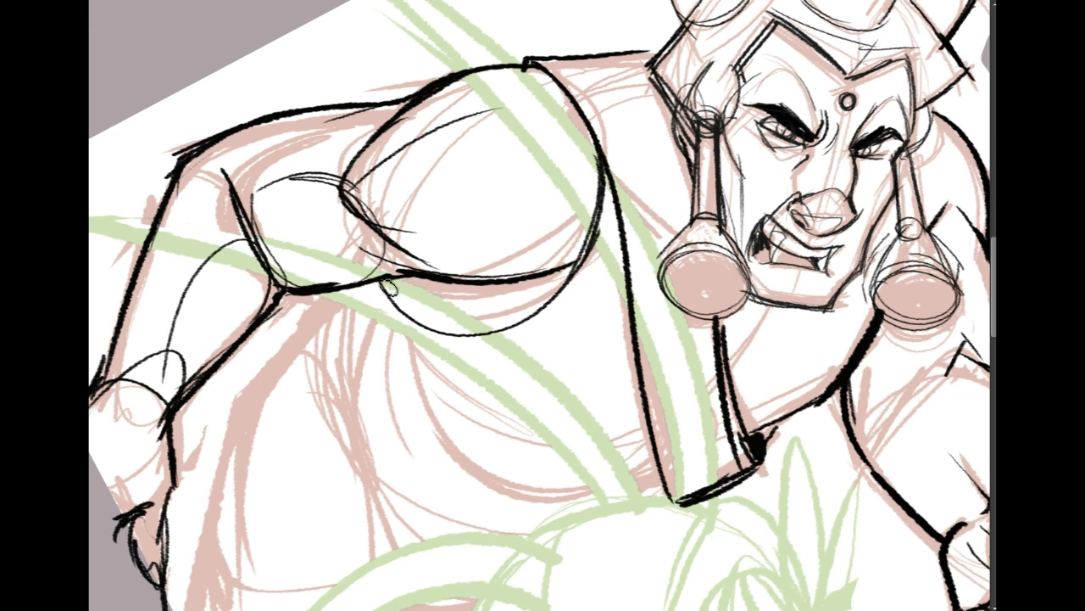
Draw long curved folds fanning from beneath the rear shoulder down the side of the torso.
left_click_drag(388, 286, 424, 407)
left_click_drag(367, 288, 346, 445)
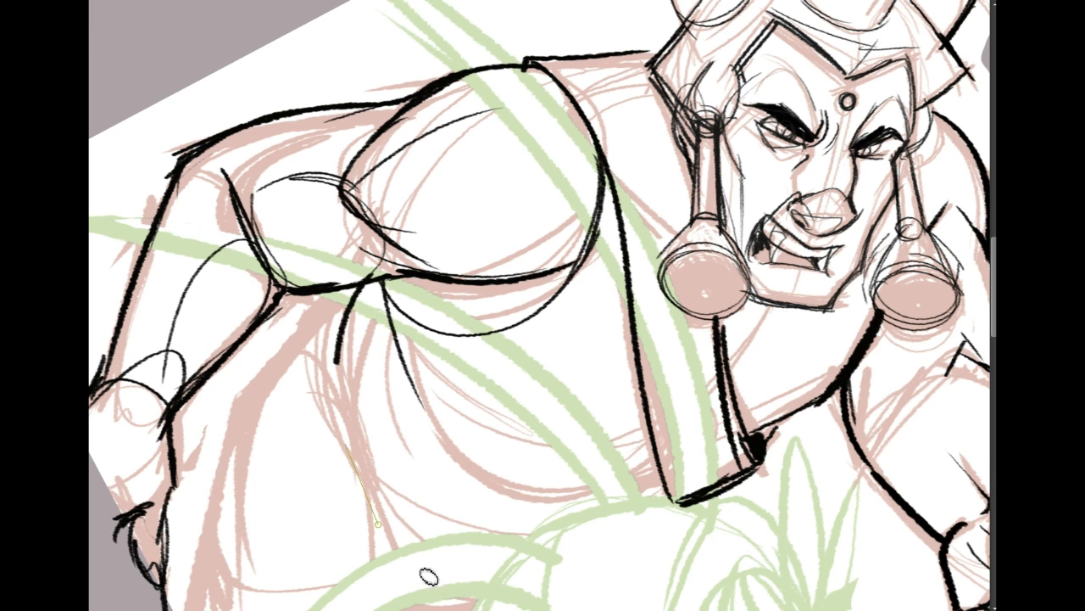
left_click_drag(358, 305, 492, 607)
key("ctrl+z")
left_click_drag(373, 293, 637, 480)
key("ctrl+z")
left_click_drag(370, 285, 502, 497)
mouse_move(373, 397)
left_mouse_down()
mouse_move(448, 504)
mouse_move(527, 512)
left_mouse_up()
left_click_drag(343, 440, 671, 523)
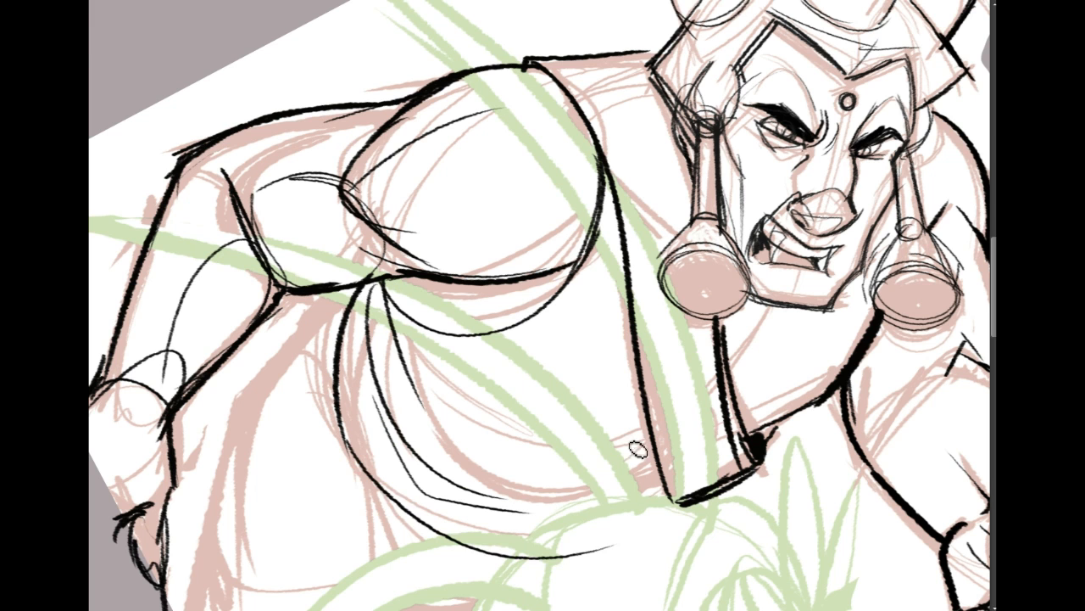
key("ctrl+z")
Add a curved fold across the belly, a line under the demon's jaw and a short dark stroke beside the hem.
left_click_drag(460, 414, 627, 435)
left_click_drag(758, 327, 728, 369)
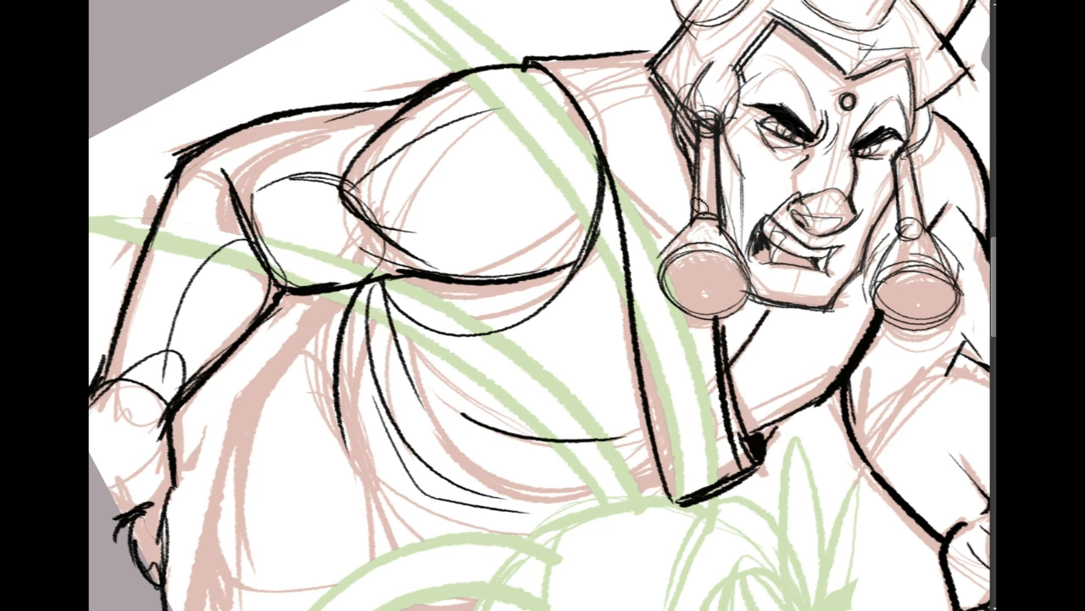
key("ctrl+z")
left_click_drag(744, 301, 829, 310)
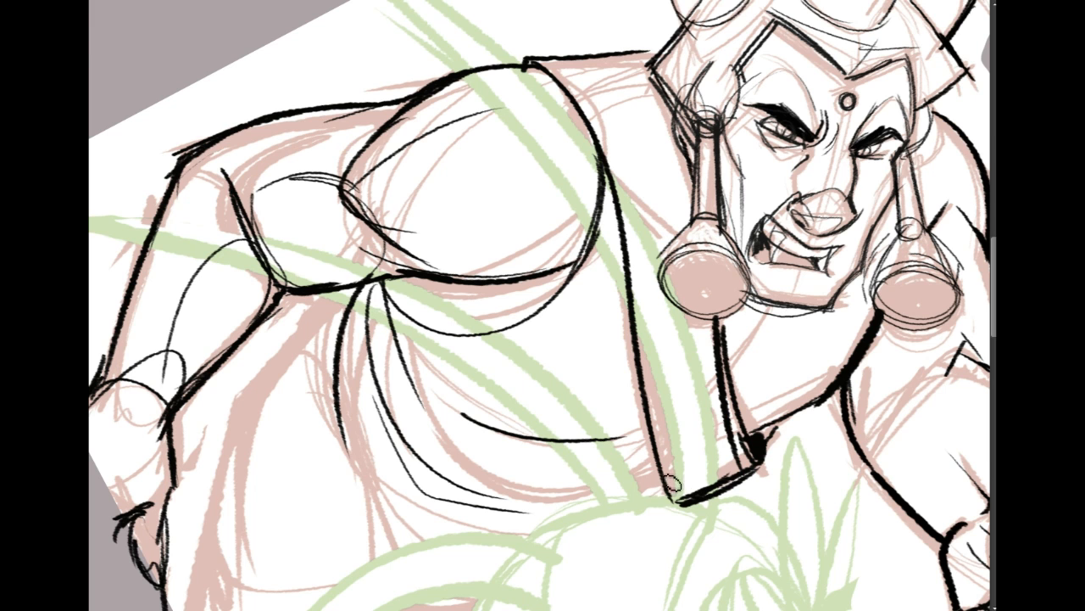
mouse_move(672, 481)
left_mouse_down()
mouse_move(629, 502)
mouse_move(646, 499)
left_mouse_up()
Draw the demon's back contour descending from the rear armpit and the curved bottom edge of the belly.
left_click_drag(826, 447, 933, 347)
mouse_move(447, 203)
left_mouse_down()
mouse_move(363, 298)
mouse_move(326, 383)
left_mouse_up()
key("ctrl+z")
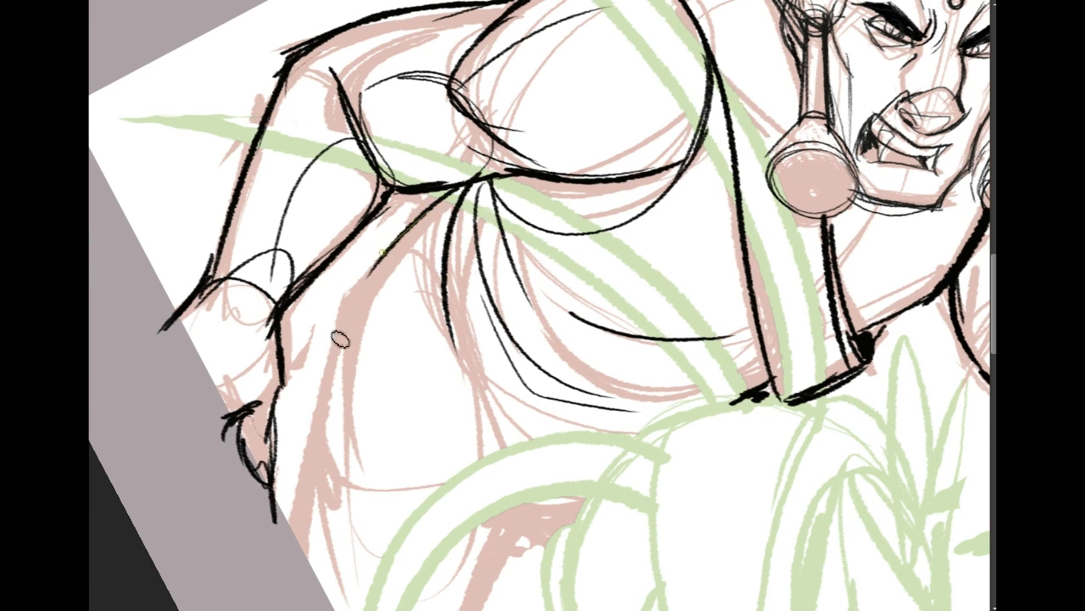
left_click_drag(458, 192, 346, 334)
left_click_drag(374, 261, 320, 507)
left_click_drag(582, 443, 717, 403)
Draw curved contour lines around the top of the reaching forearm and thicken its lower edge toward the wrist.
mouse_move(593, 331)
left_mouse_down()
mouse_move(619, 72)
mouse_move(298, 596)
mouse_move(272, 512)
mouse_move(314, 511)
mouse_move(413, 442)
mouse_move(295, 493)
mouse_move(186, 348)
mouse_move(248, 247)
left_mouse_up()
left_click_drag(692, 220, 702, 279)
mouse_move(734, 224)
left_mouse_down()
mouse_move(654, 339)
mouse_move(687, 404)
left_mouse_up()
left_click_drag(670, 366, 708, 412)
left_click_drag(716, 231, 649, 339)
mouse_move(708, 237)
left_mouse_down()
mouse_move(657, 335)
mouse_move(518, 329)
mouse_move(630, 402)
mouse_move(516, 378)
mouse_move(523, 329)
left_mouse_up()
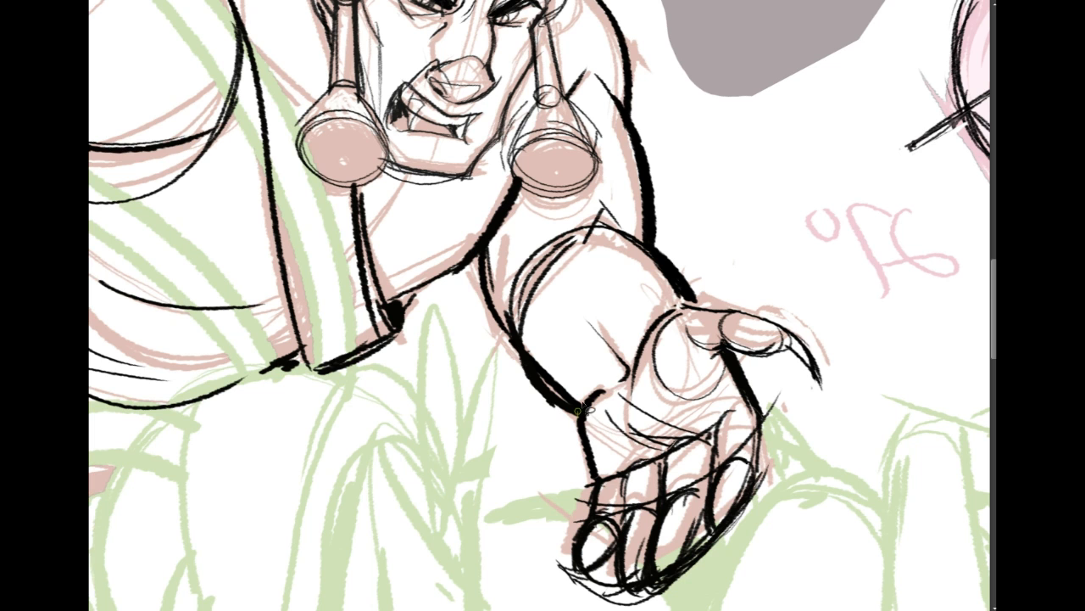
Select the whole reaching hand, scale it down slightly and fit it back against the wrist.
mouse_move(797, 318)
left_mouse_down()
mouse_move(812, 440)
mouse_move(599, 605)
mouse_move(547, 458)
left_mouse_up()
key("ctrl+t")
left_click_drag(916, 490, 876, 480)
left_click_drag(733, 422, 749, 411)
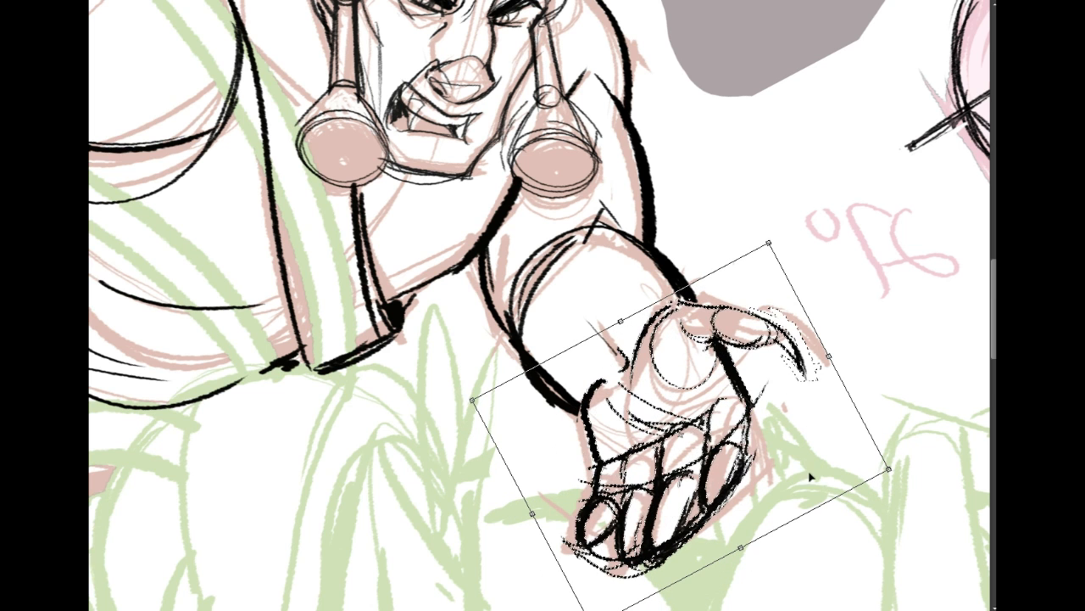
key("ctrl+d")
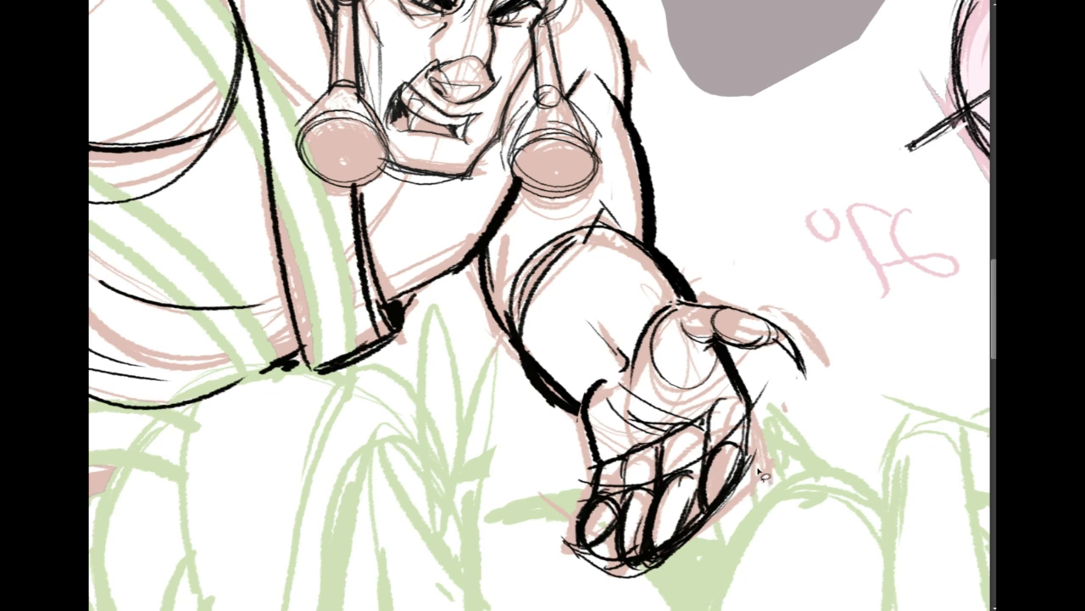
Enlarge the demon's whole reaching hand outward from the wrist so its palm, fingers and thumb extend farther.
key("ctrl+z")
mouse_move(837, 413)
left_mouse_down()
mouse_move(747, 361)
mouse_move(776, 361)
left_mouse_up()
key("ctrl+t")
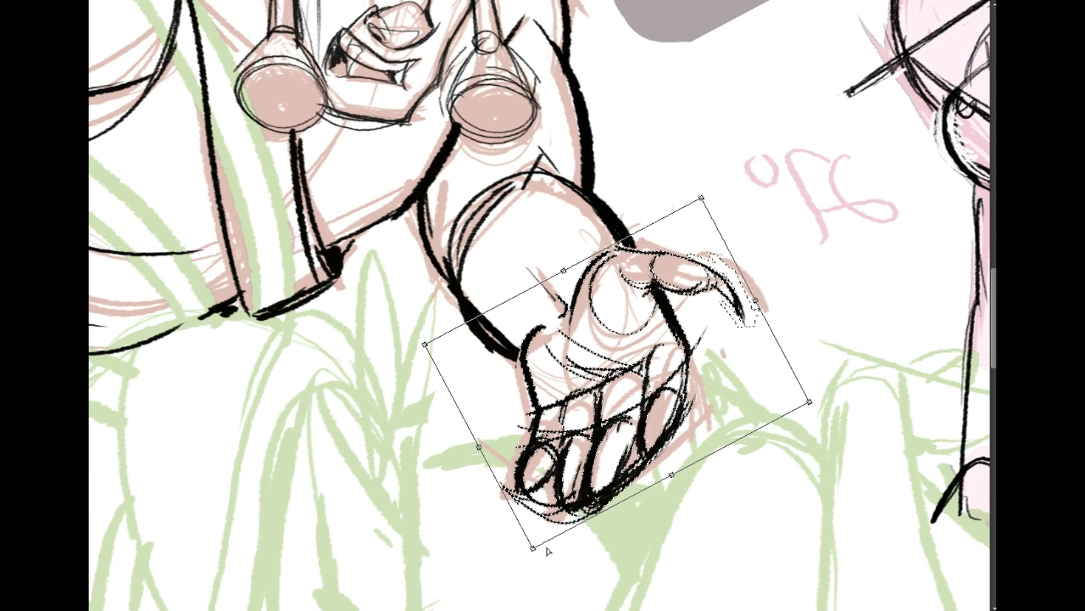
left_click_drag(538, 571, 531, 593)
mouse_move(809, 403)
left_mouse_down()
mouse_move(921, 416)
mouse_move(912, 413)
left_mouse_up()
key("Return")
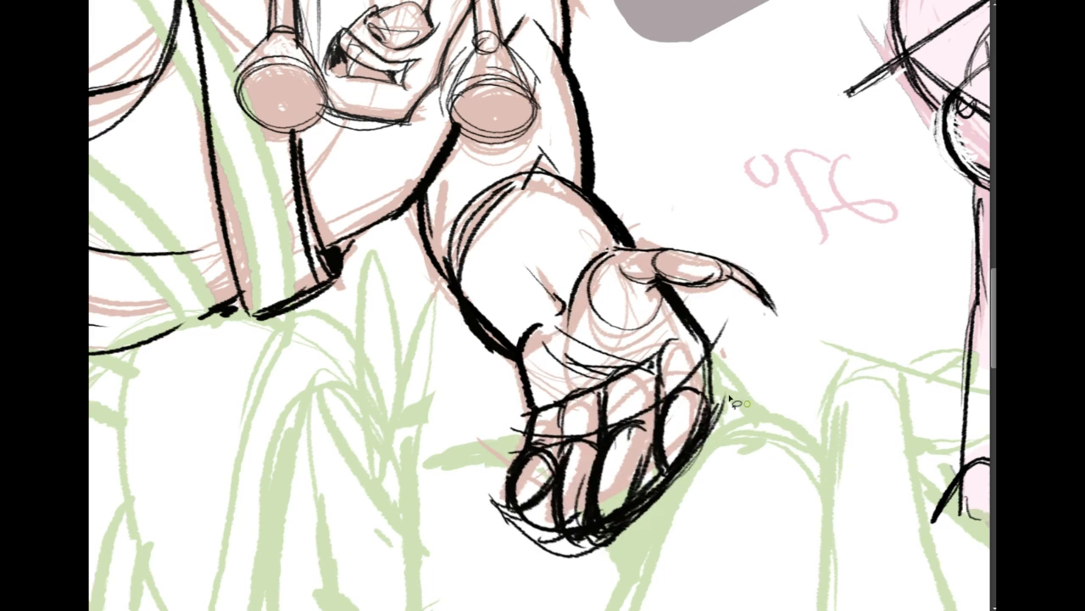
Remove the black line art of the demon's rear arm and hand, leaving the red rough sketch beneath.
left_click_drag(627, 226, 956, 375)
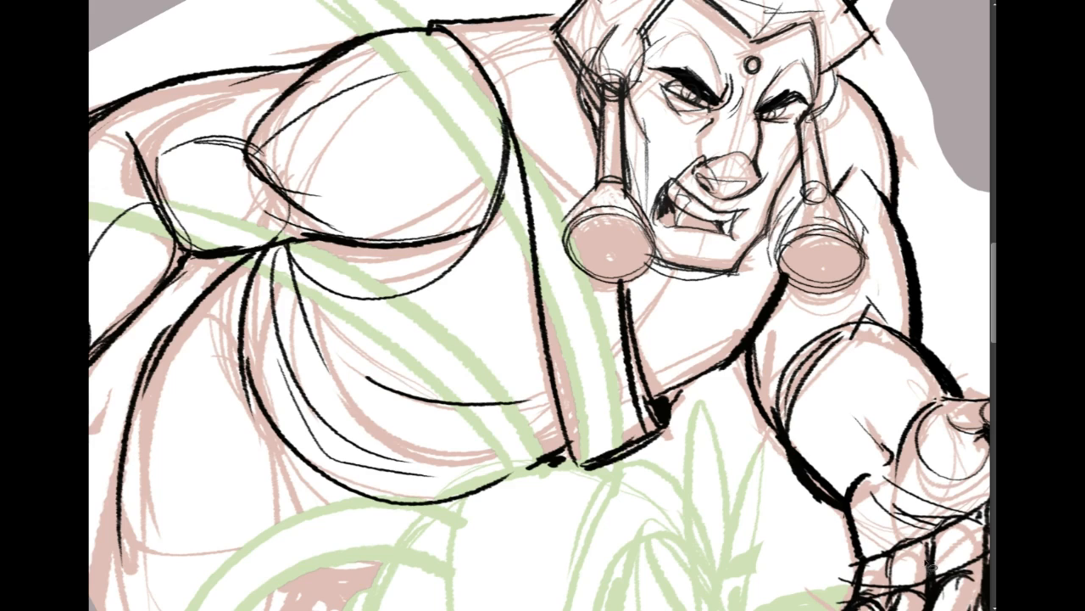
key("ctrl+minus")
key("ctrl+minus")
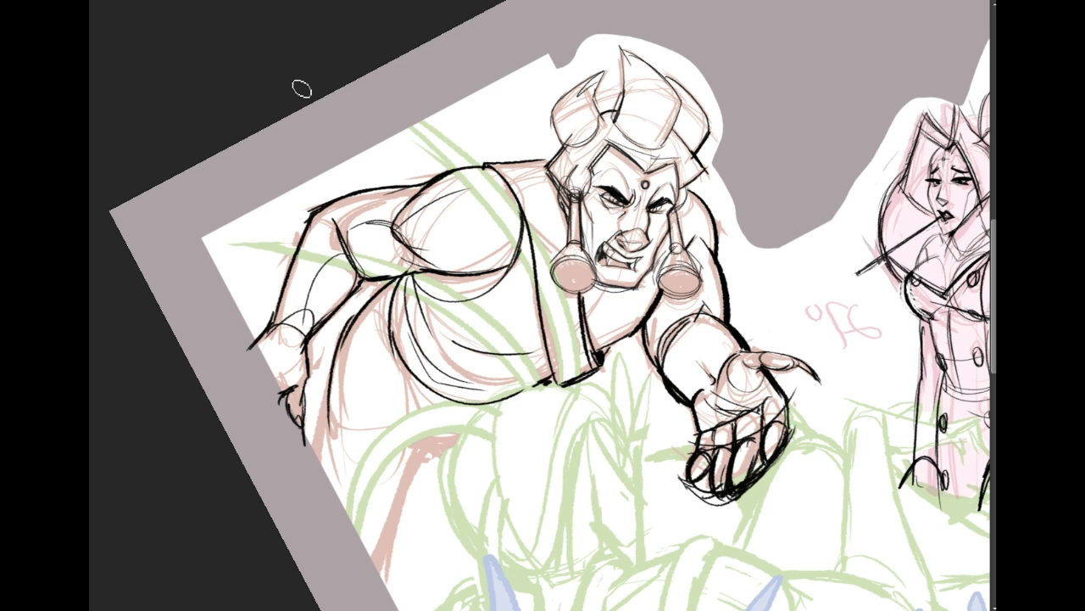
mouse_move(335, 184)
left_mouse_down()
mouse_move(303, 265)
mouse_move(321, 226)
mouse_move(328, 266)
mouse_move(341, 265)
mouse_move(257, 339)
mouse_move(279, 311)
left_mouse_up()
left_click_drag(277, 429, 302, 375)
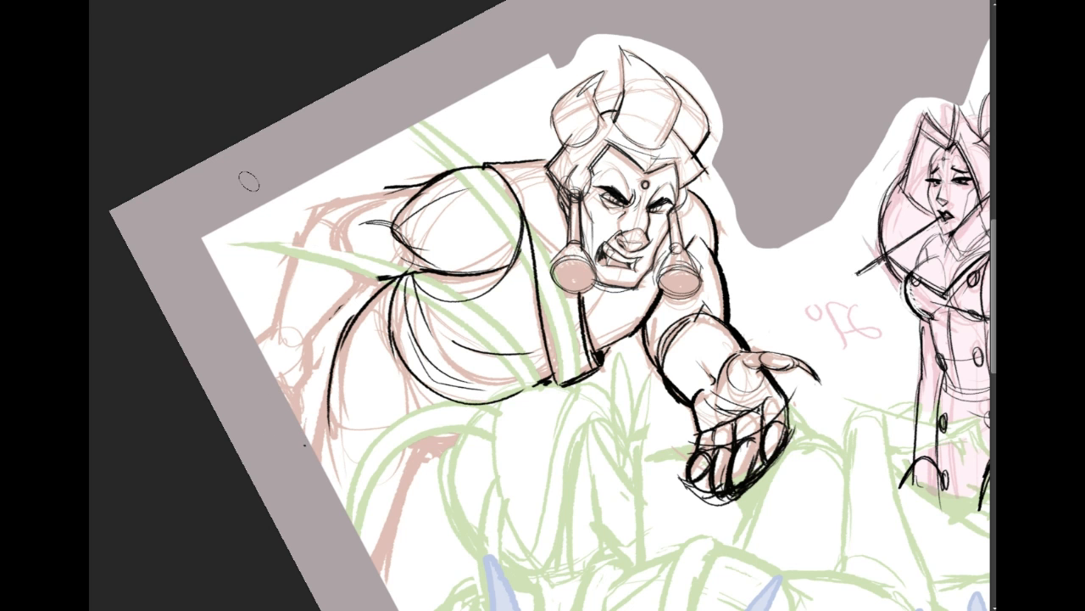
Draw a curved contour from the rear armpit down the hip, darken it, and add fold lines across the lower belly.
left_click_drag(645, 411, 617, 318)
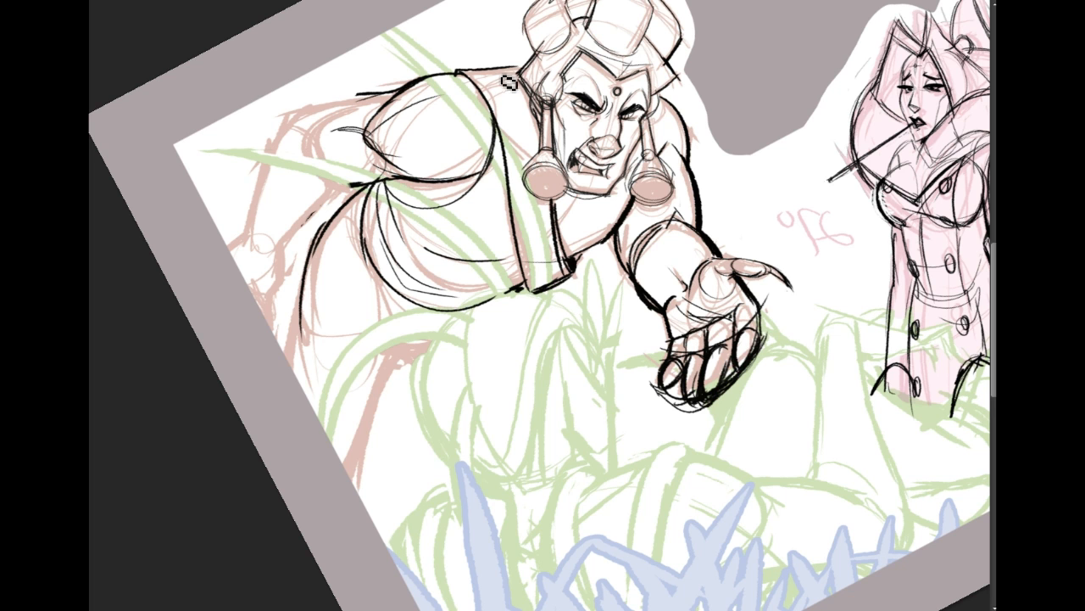
mouse_move(368, 195)
left_mouse_down()
mouse_move(347, 365)
mouse_move(351, 231)
mouse_move(394, 372)
left_mouse_up()
left_click_drag(392, 286, 527, 289)
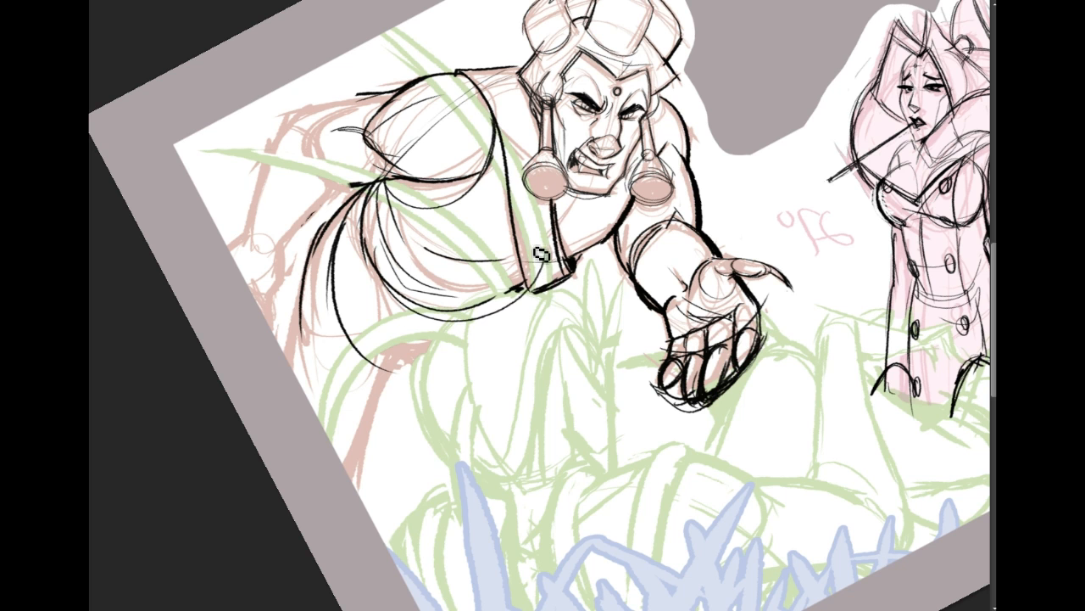
mouse_move(433, 262)
left_mouse_down()
mouse_move(536, 273)
mouse_move(519, 290)
mouse_move(451, 290)
mouse_move(413, 261)
mouse_move(466, 304)
mouse_move(491, 302)
mouse_move(454, 304)
left_mouse_up()
left_click_drag(500, 270, 445, 308)
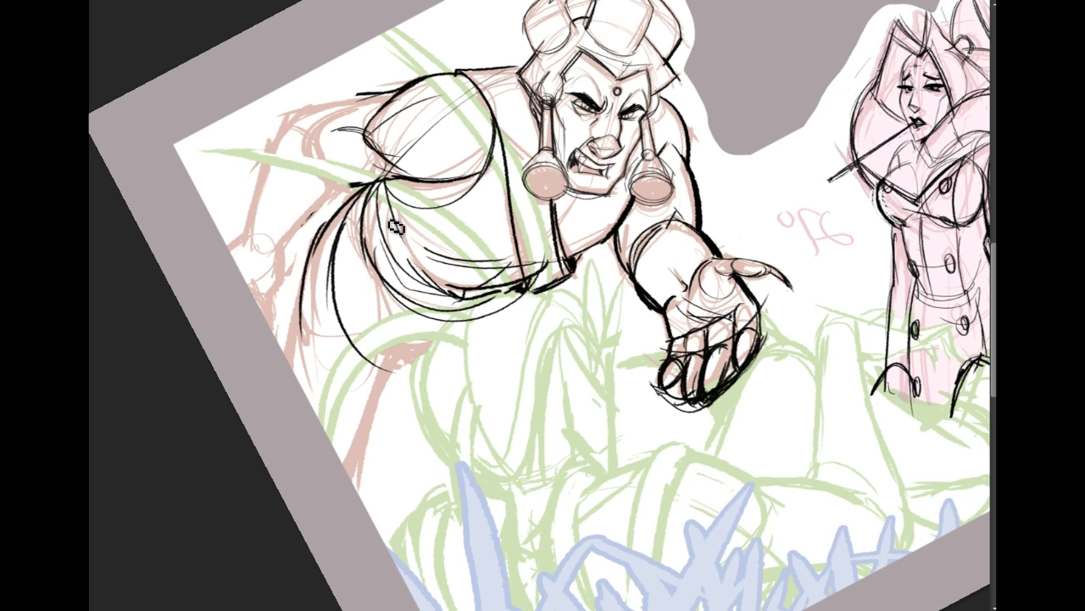
left_click_drag(364, 183, 338, 297)
left_click_drag(356, 204, 339, 318)
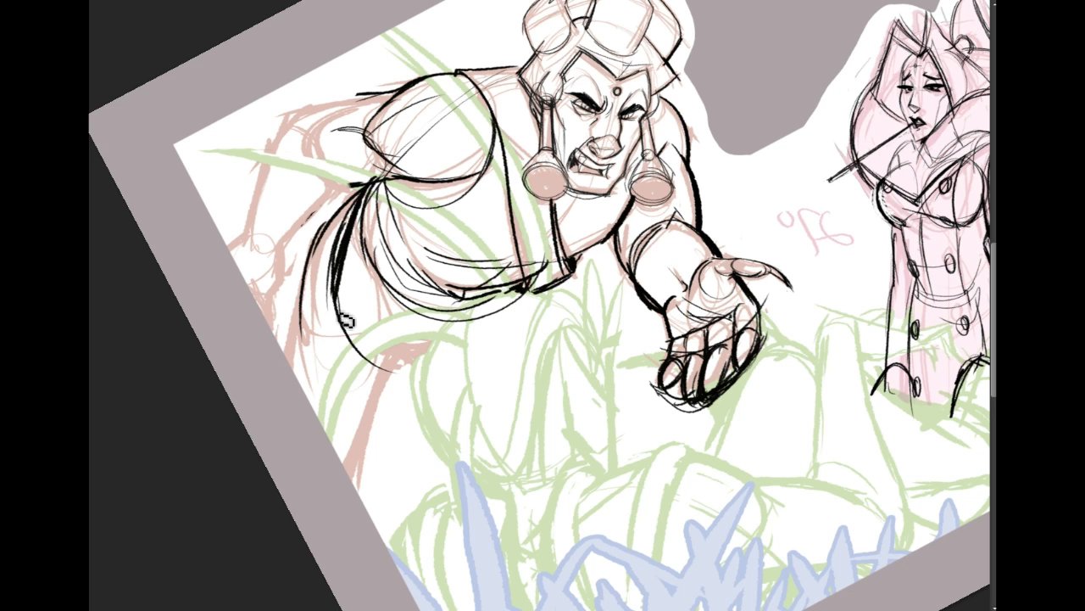
Sketch the demon's two thighs below the belly and add another curved fold across the torso.
mouse_move(335, 318)
left_mouse_down()
mouse_move(327, 433)
mouse_move(339, 485)
mouse_move(433, 371)
mouse_move(378, 490)
mouse_move(326, 509)
mouse_move(348, 514)
mouse_move(382, 485)
mouse_move(353, 518)
left_mouse_up()
mouse_move(467, 344)
left_mouse_down()
mouse_move(424, 356)
mouse_move(492, 407)
mouse_move(569, 419)
left_mouse_up()
left_click_drag(526, 297, 567, 428)
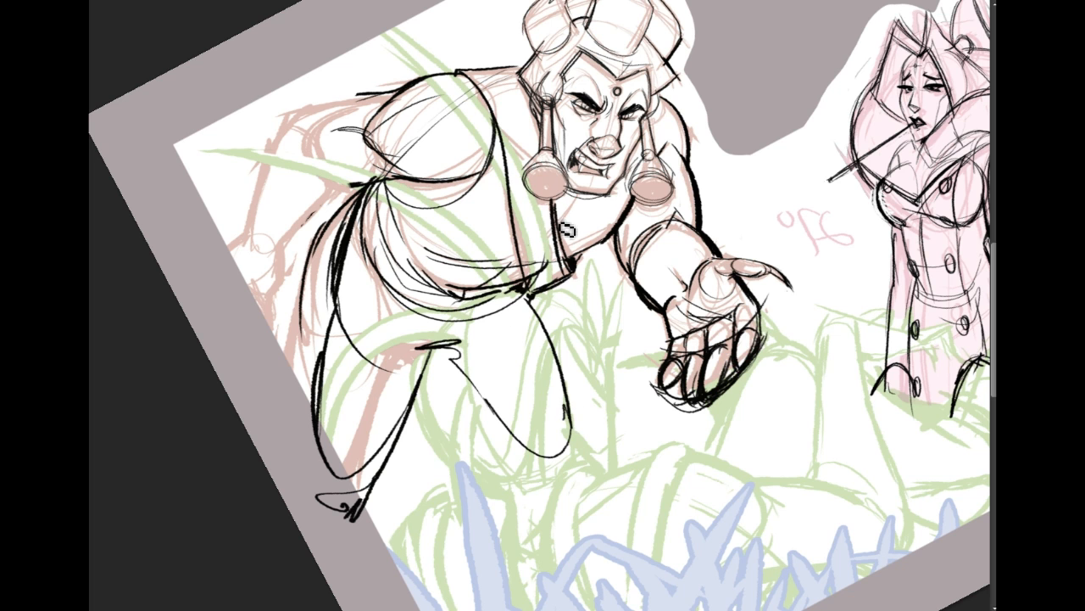
left_click_drag(395, 195, 544, 252)
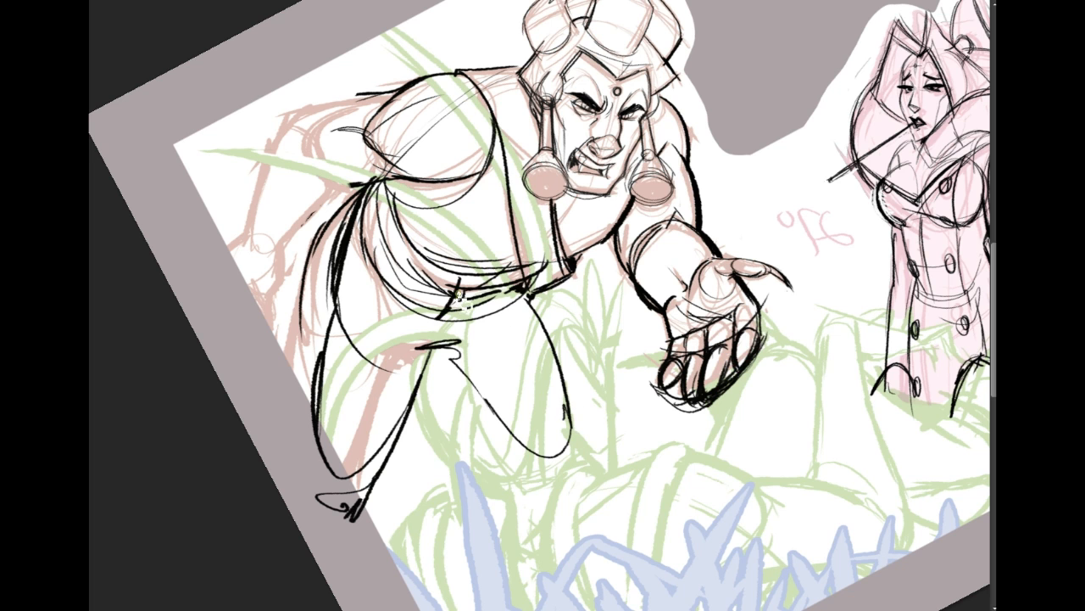
Draw crossing crease strokes at the crotch and sketch the front leg's inner thigh, knee and shin.
left_click_drag(471, 321, 410, 321)
left_click_drag(422, 368, 446, 327)
mouse_move(458, 197)
left_mouse_down()
mouse_move(447, 256)
mouse_move(422, 262)
mouse_move(431, 326)
left_mouse_up()
mouse_move(448, 219)
left_mouse_down()
mouse_move(428, 315)
mouse_move(463, 360)
left_mouse_up()
mouse_move(528, 309)
left_mouse_down()
mouse_move(559, 418)
mouse_move(548, 410)
left_mouse_up()
mouse_move(547, 458)
left_mouse_down()
mouse_move(554, 423)
mouse_move(485, 484)
mouse_move(490, 534)
mouse_move(545, 491)
mouse_move(511, 533)
mouse_move(483, 534)
mouse_move(513, 532)
left_mouse_up()
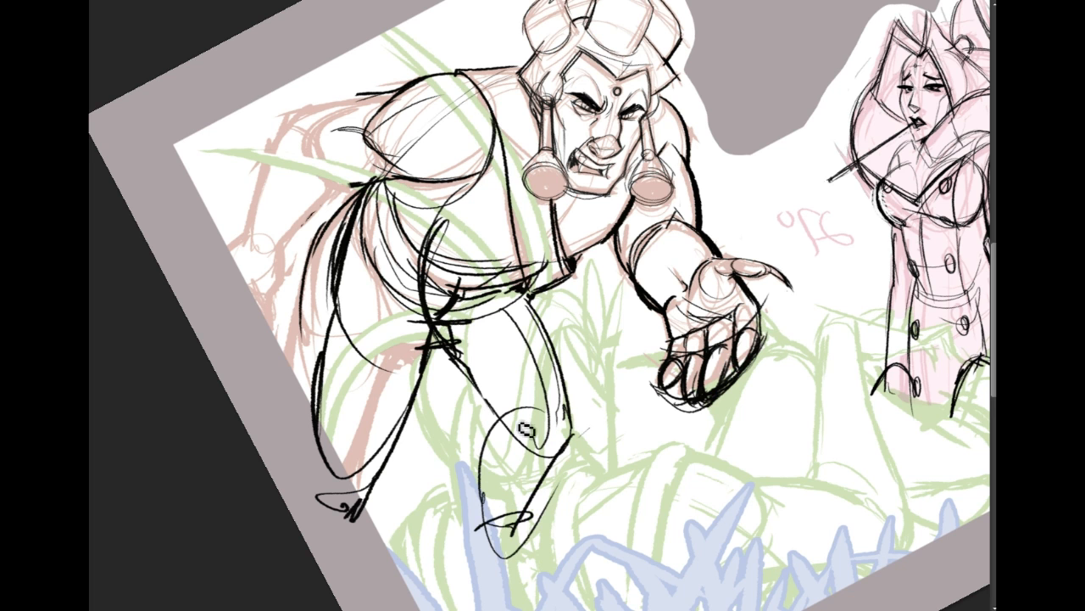
Connect the front knee to the shin and reinforce the rear thigh and upper back contours.
left_click_drag(500, 417, 484, 462)
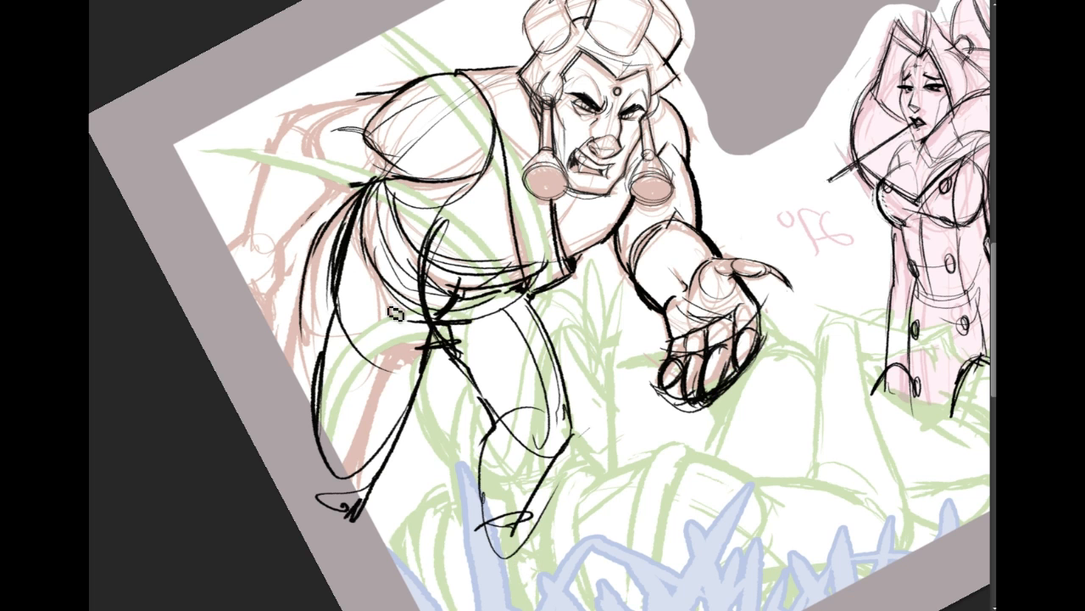
left_click_drag(346, 324, 339, 428)
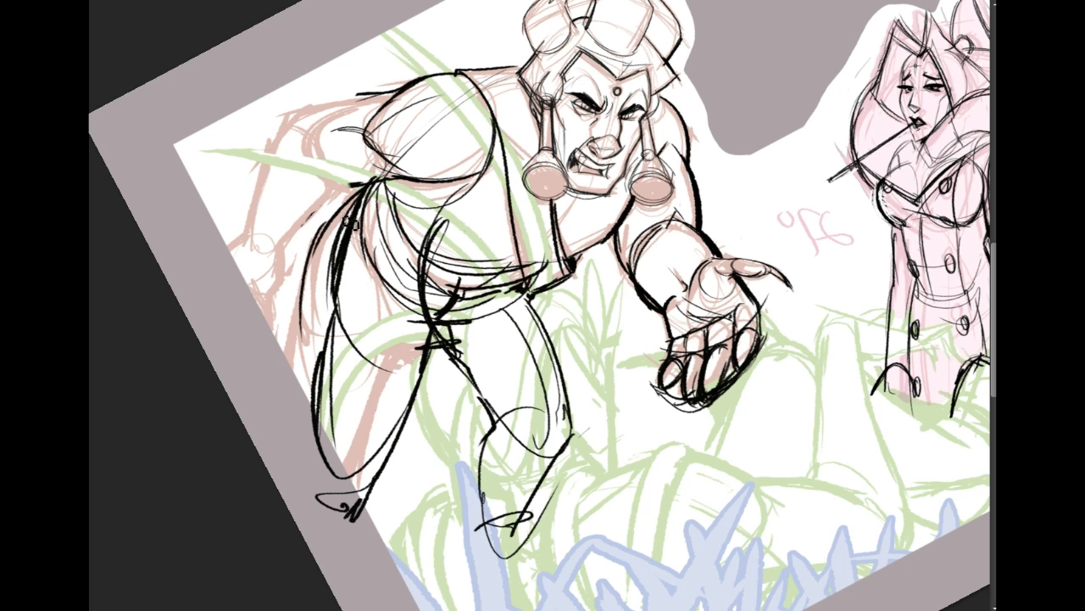
mouse_move(366, 193)
left_mouse_down()
mouse_move(329, 273)
mouse_move(342, 222)
left_mouse_up()
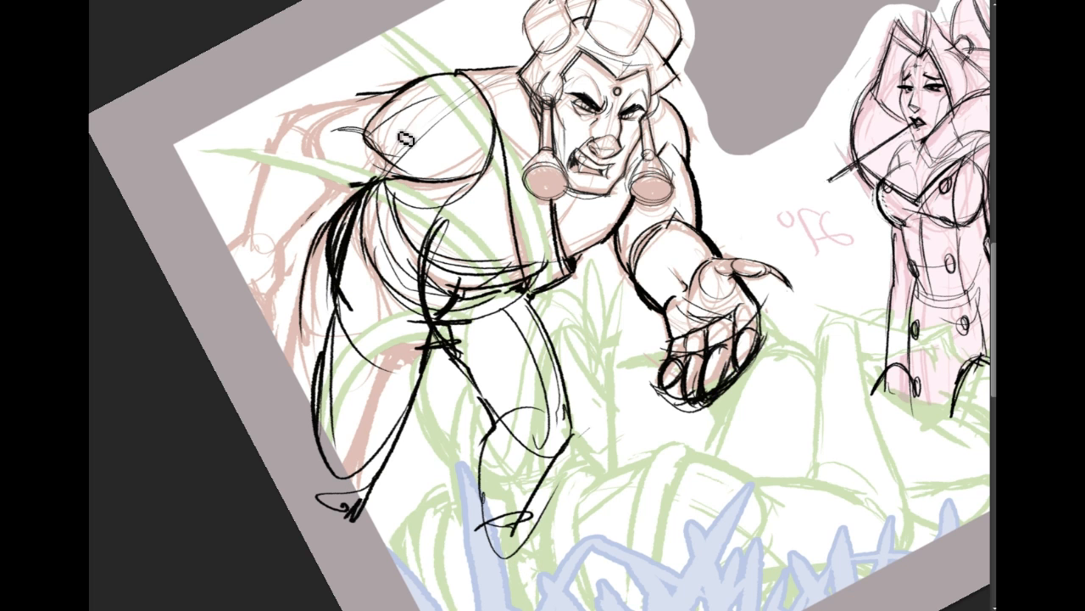
Draw a straight guide line through the shoulders and rebuild the rear shoulder and chest with overlapping dark curves.
left_click_drag(370, 65, 461, 73)
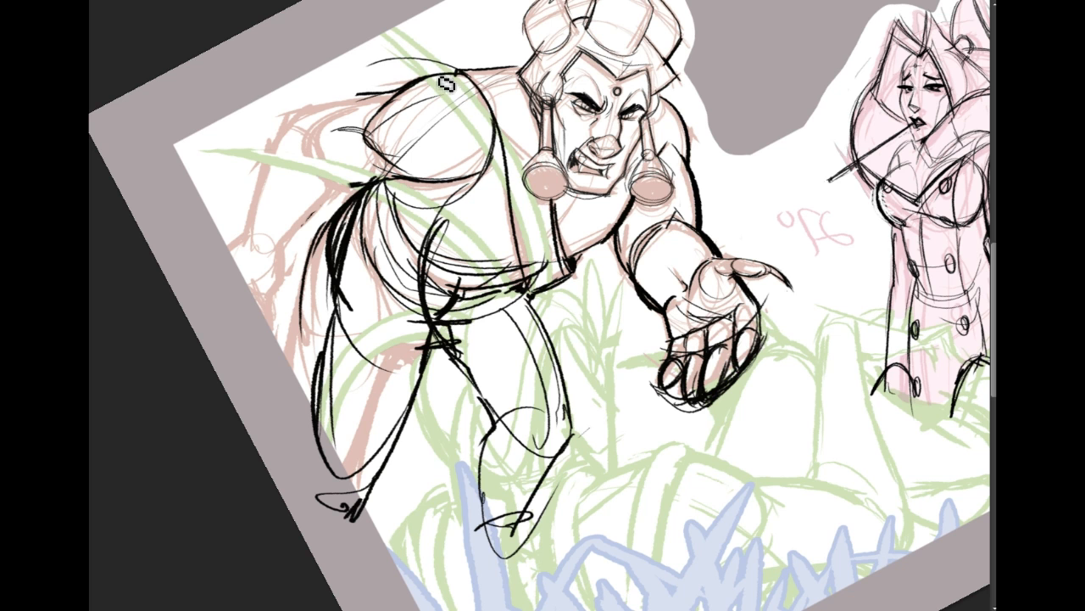
left_click_drag(219, 70, 710, 131)
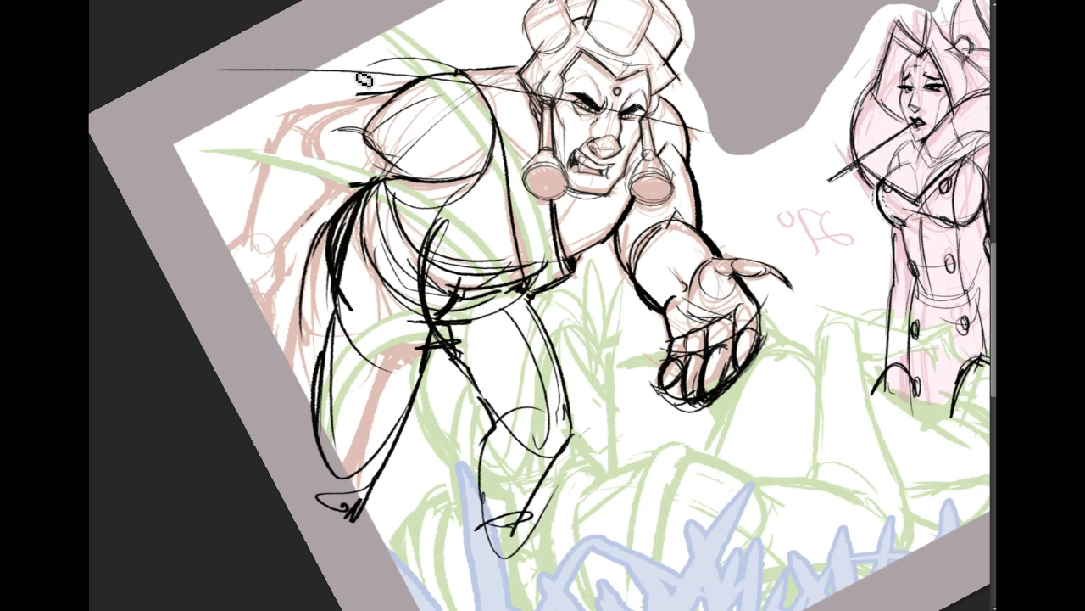
mouse_move(362, 75)
left_mouse_down()
mouse_move(446, 173)
mouse_move(377, 112)
mouse_move(489, 157)
mouse_move(448, 64)
mouse_move(370, 70)
left_mouse_up()
mouse_move(453, 72)
left_mouse_down()
mouse_move(363, 97)
mouse_move(458, 168)
left_mouse_up()
mouse_move(501, 118)
left_mouse_down()
mouse_move(462, 72)
mouse_move(482, 175)
left_mouse_up()
mouse_move(411, 123)
left_mouse_down()
mouse_move(392, 208)
mouse_move(388, 185)
left_mouse_up()
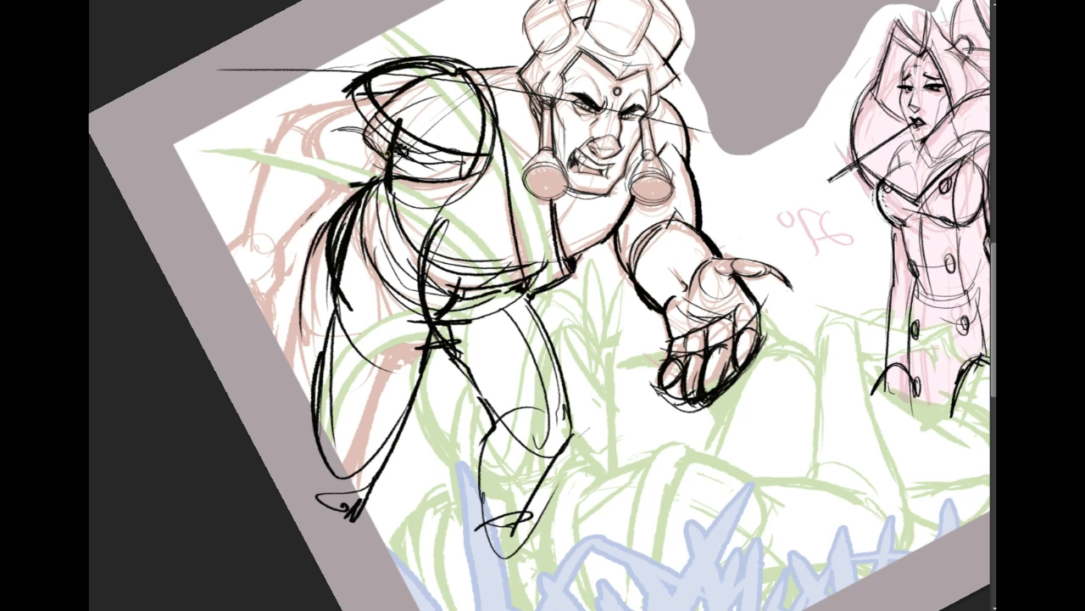
Sketch the demon's rear arm raised behind the shoulder, bending at the elbow into a hanging clawed hand.
left_click_drag(272, 91, 389, 139)
mouse_move(388, 138)
left_mouse_down()
mouse_move(299, 115)
mouse_move(315, 61)
mouse_move(228, 194)
mouse_move(296, 140)
left_mouse_up()
left_click_drag(310, 63, 421, 56)
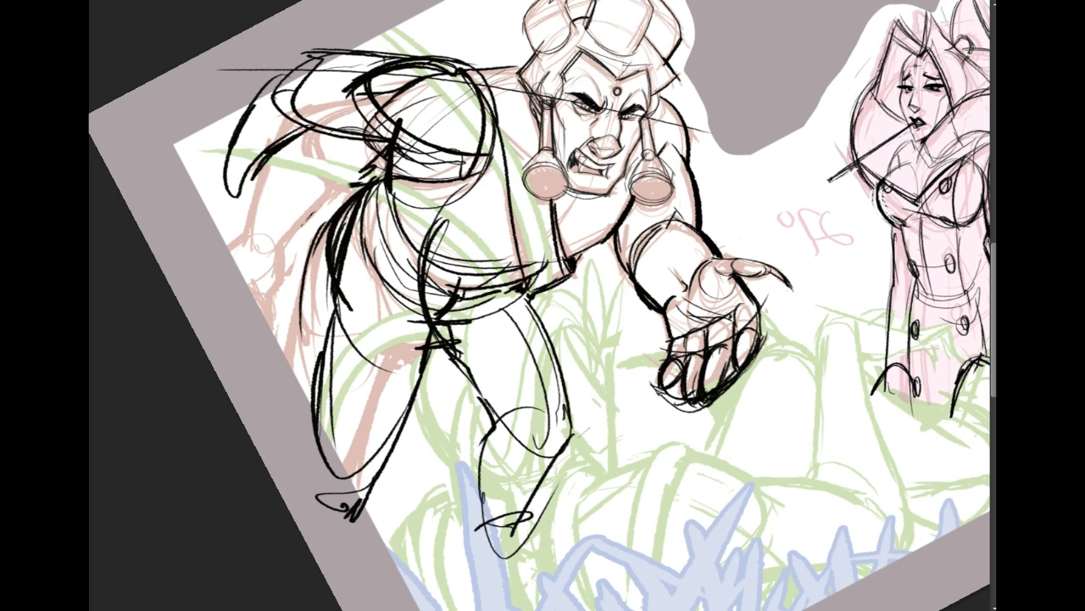
mouse_move(315, 51)
left_mouse_down()
mouse_move(236, 193)
mouse_move(293, 108)
mouse_move(314, 127)
mouse_move(318, 107)
mouse_move(320, 121)
mouse_move(270, 203)
left_mouse_up()
mouse_move(242, 165)
left_mouse_down()
mouse_move(202, 223)
mouse_move(285, 206)
mouse_move(214, 251)
left_mouse_up()
mouse_move(265, 181)
left_mouse_down()
mouse_move(274, 199)
mouse_move(265, 236)
left_mouse_up()
left_click_drag(458, 72, 703, 119)
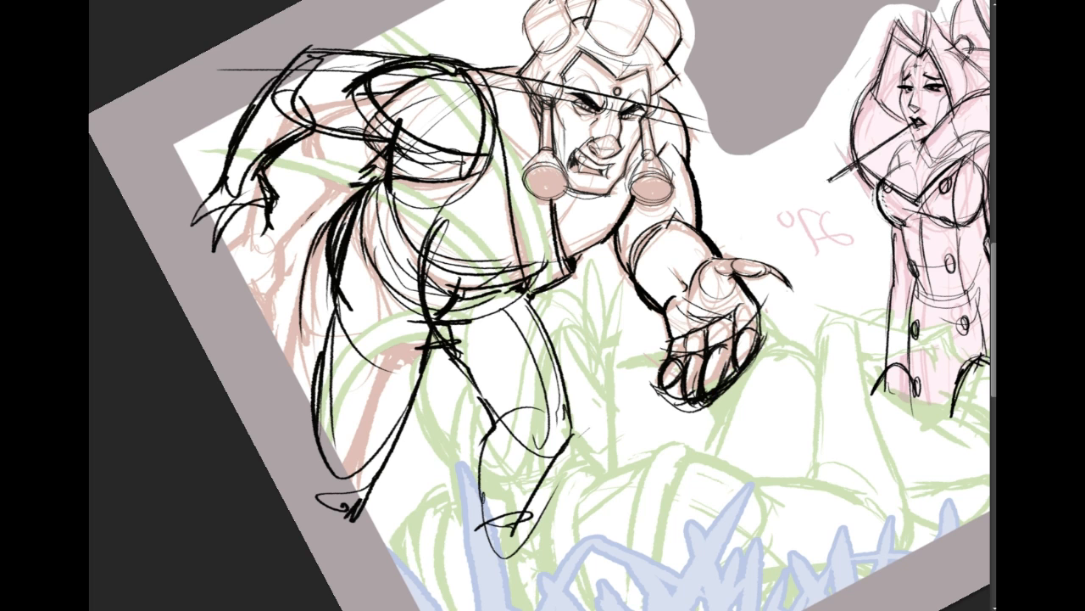
key("ctrl+z")
key("ctrl+z")
key("ctrl+z")
key("ctrl+z")
key("ctrl+z")
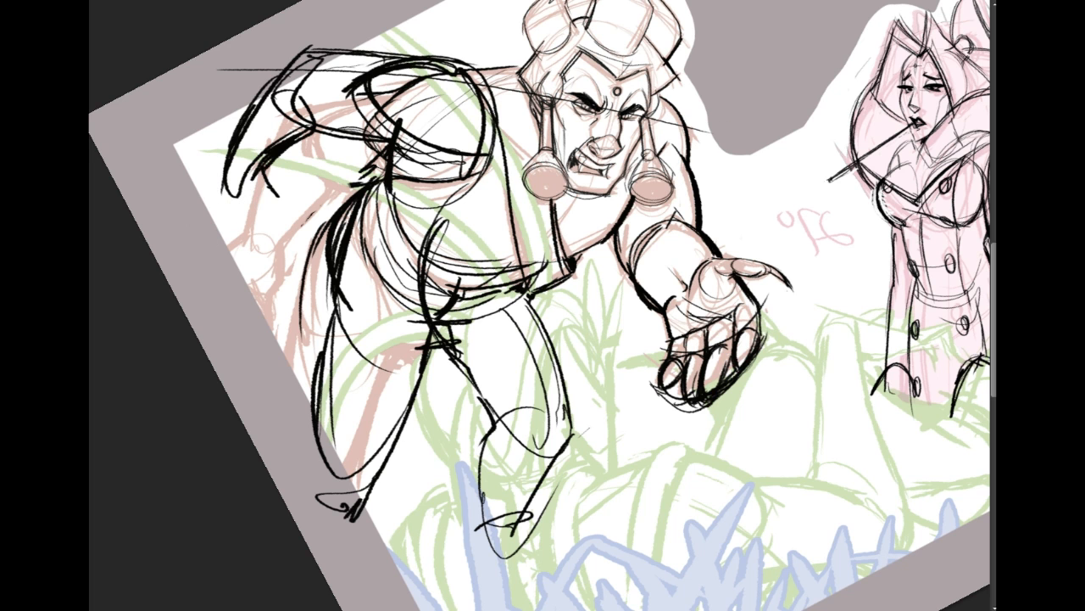
key("ctrl+shift+z")
Select the demon's nose, mouth and chin and adjust their fit on the face with a free transform.
left_click_drag(774, 274, 779, 365)
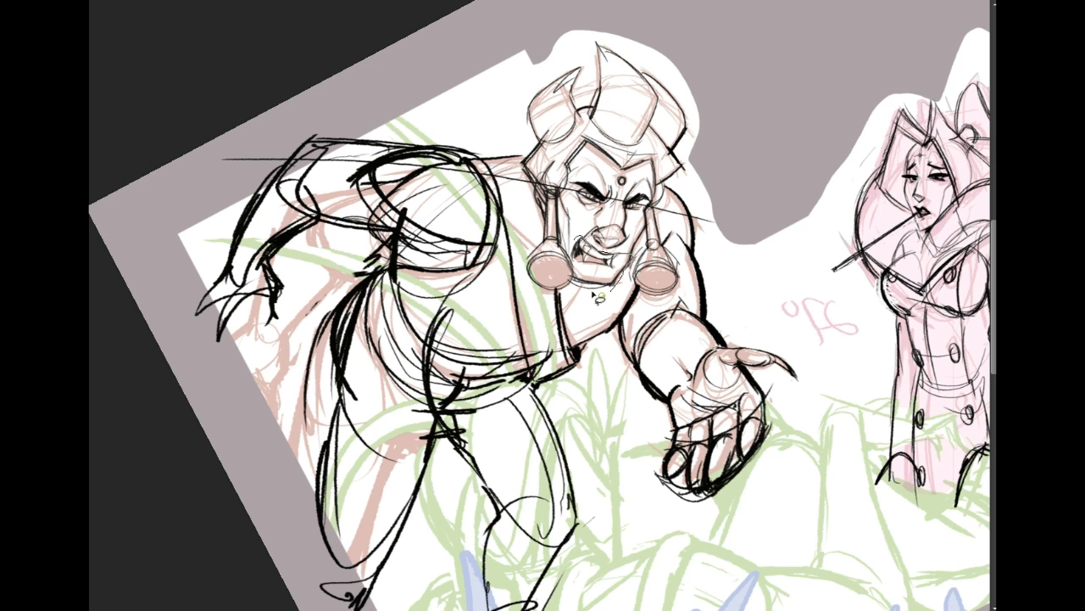
left_click_drag(574, 239, 600, 241)
left_click_drag(590, 253, 593, 248)
key("ctrl+t")
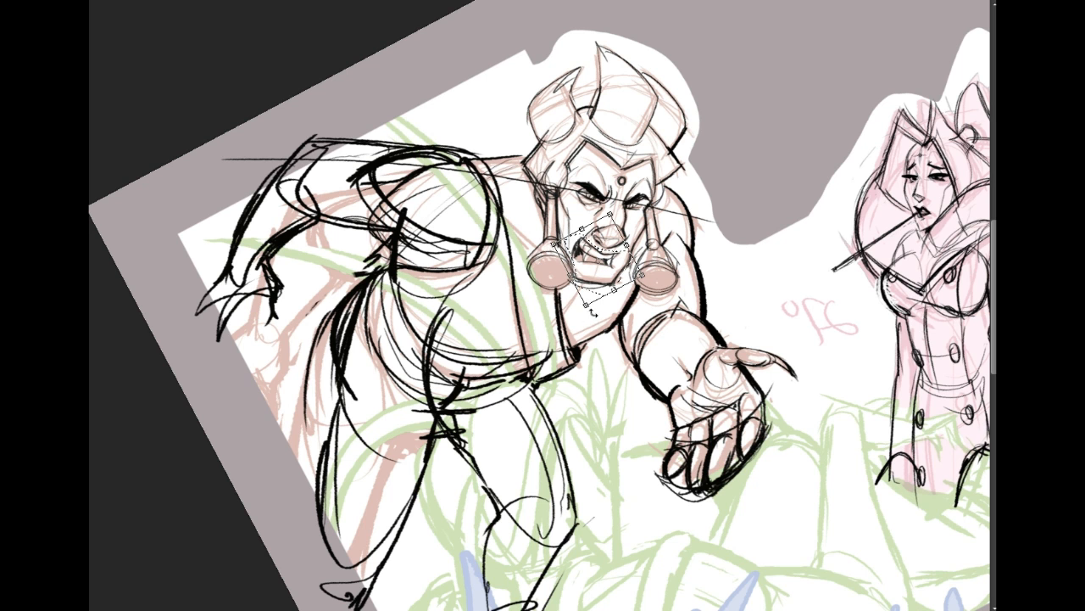
left_click_drag(587, 306, 580, 314)
key("Return")
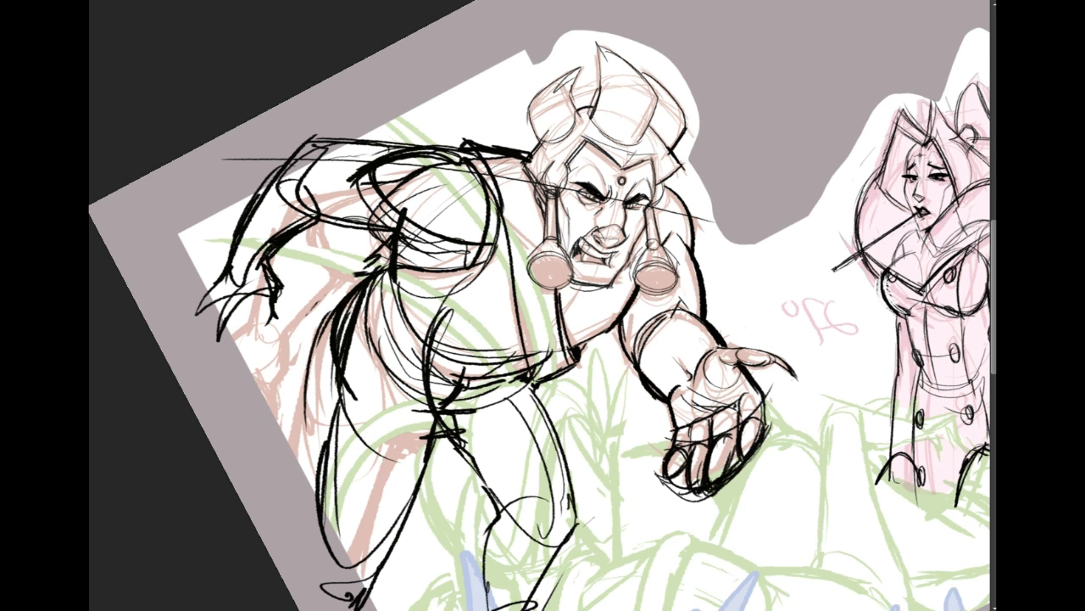
Reinforce the demon's crotch creases, lower back contour and the outlines of both legs.
scroll(791, 272, "down", 3)
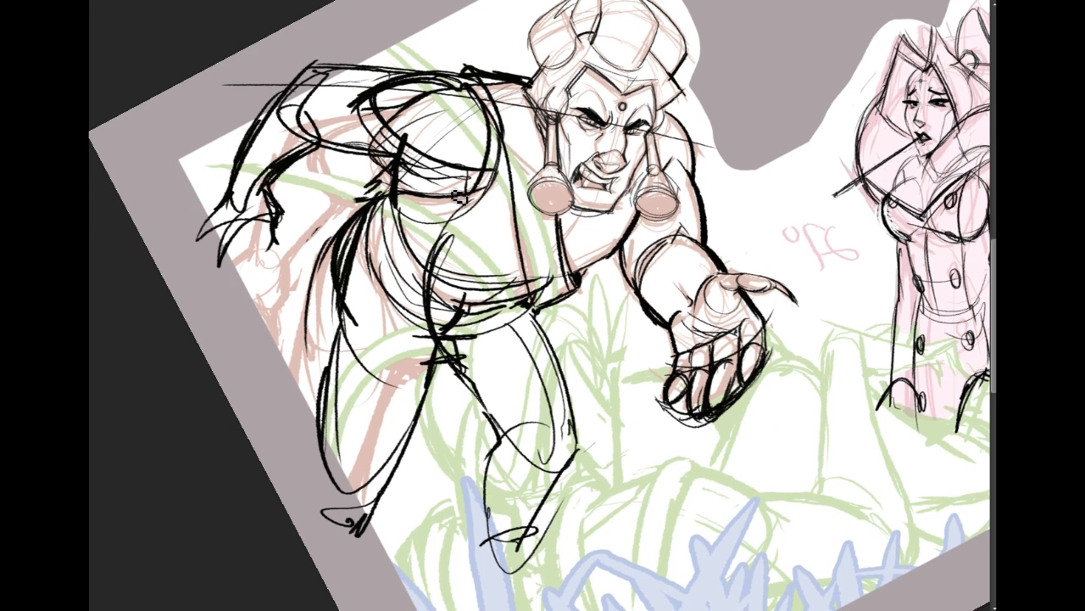
mouse_move(440, 353)
left_mouse_down()
mouse_move(458, 373)
mouse_move(436, 346)
left_mouse_up()
mouse_move(326, 218)
left_mouse_down()
mouse_move(265, 344)
mouse_move(323, 319)
left_mouse_up()
mouse_move(493, 344)
left_mouse_down()
mouse_move(464, 389)
mouse_move(526, 382)
mouse_move(513, 526)
mouse_move(553, 385)
mouse_move(490, 546)
mouse_move(522, 555)
left_mouse_up()
mouse_move(329, 319)
left_mouse_down()
mouse_move(300, 456)
mouse_move(356, 527)
mouse_move(311, 494)
left_mouse_up()
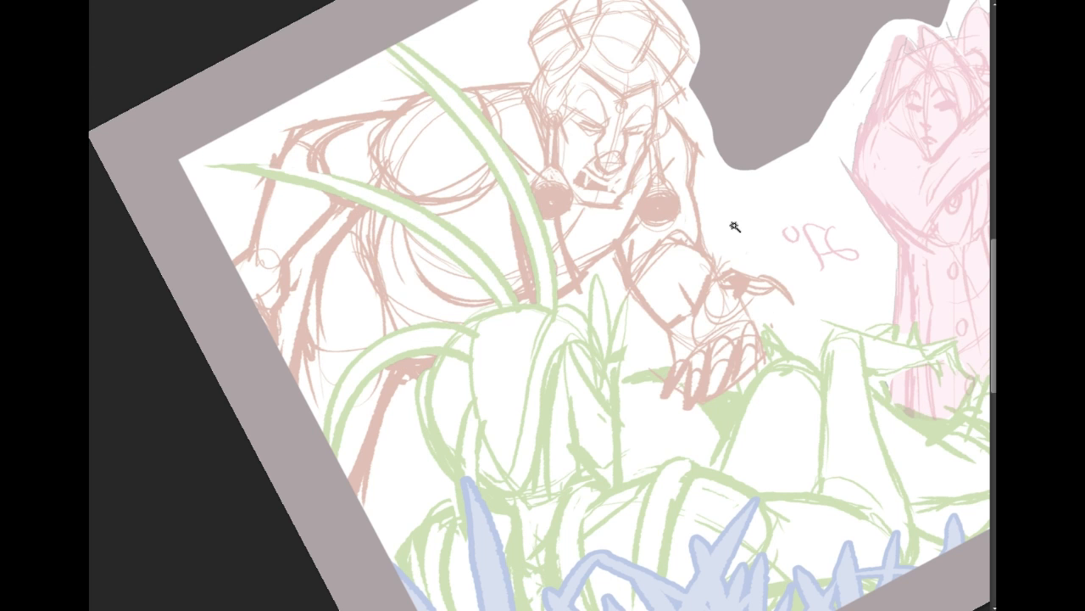
left_click(518, 295)
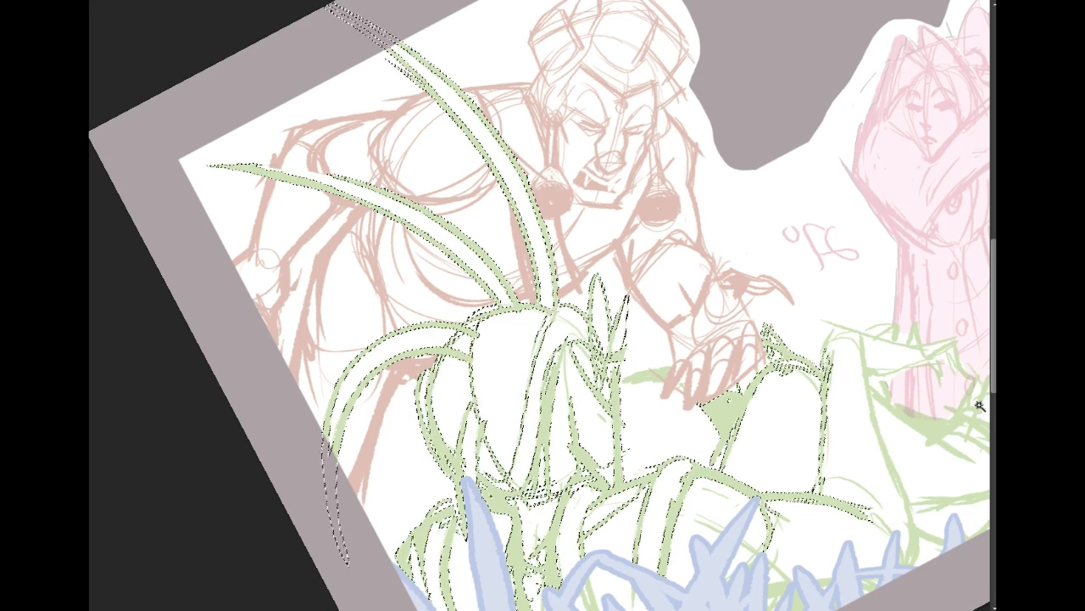
left_click_drag(946, 399, 867, 290)
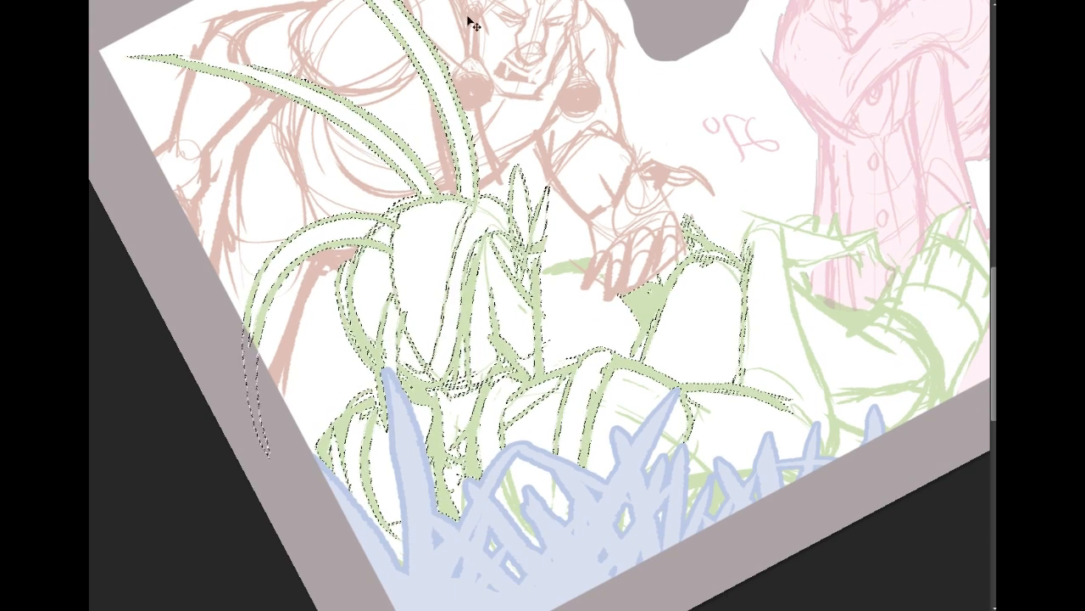
key("ctrl+d")
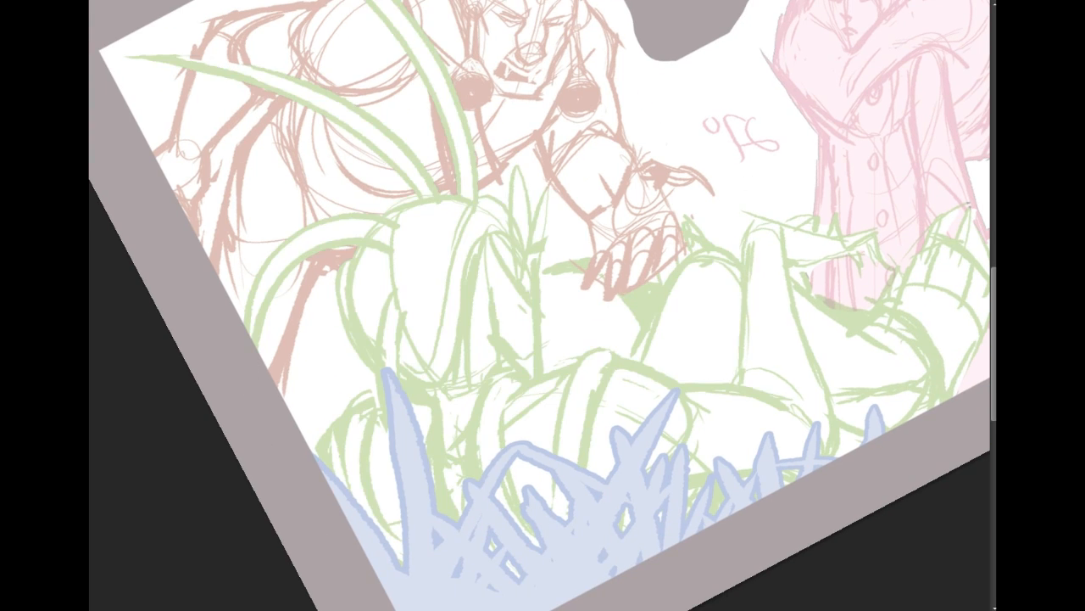
Select the green foreground figure and blue grass sketches by colour area and bring them to full-strength colour.
left_click(476, 186)
left_click(524, 463, "shift")
left_click(505, 512, "shift")
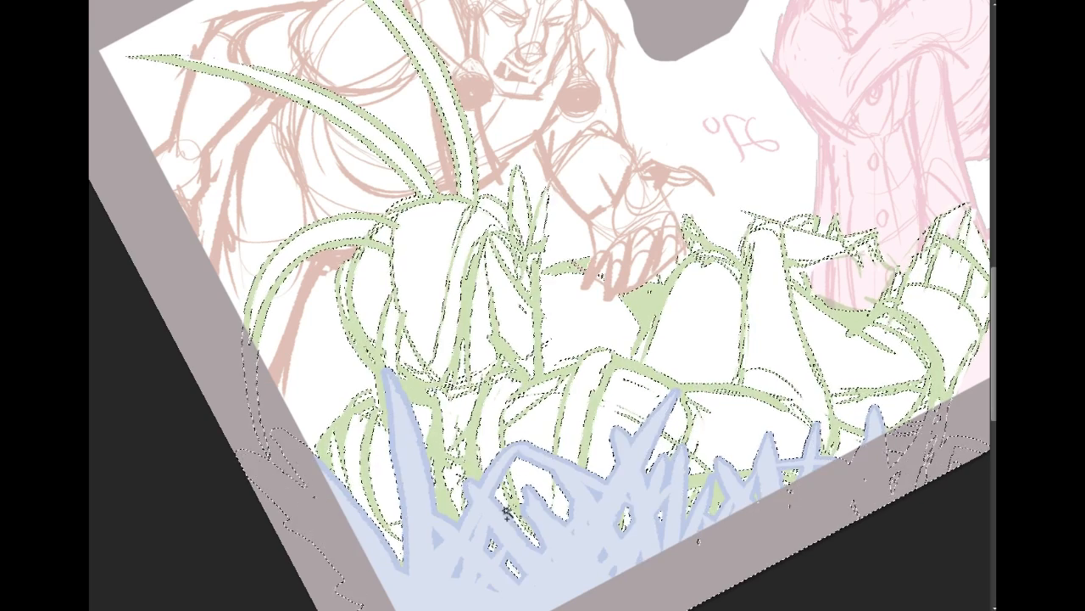
mouse_move(295, 35)
left_mouse_down()
mouse_move(257, 103)
mouse_move(263, 131)
left_mouse_up()
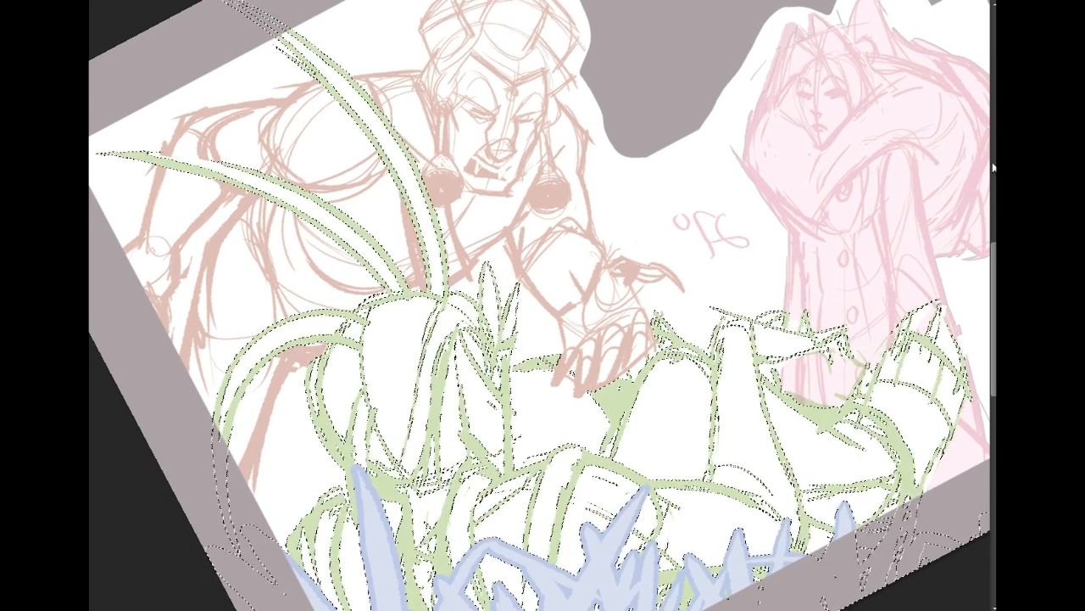
key("ctrl+z")
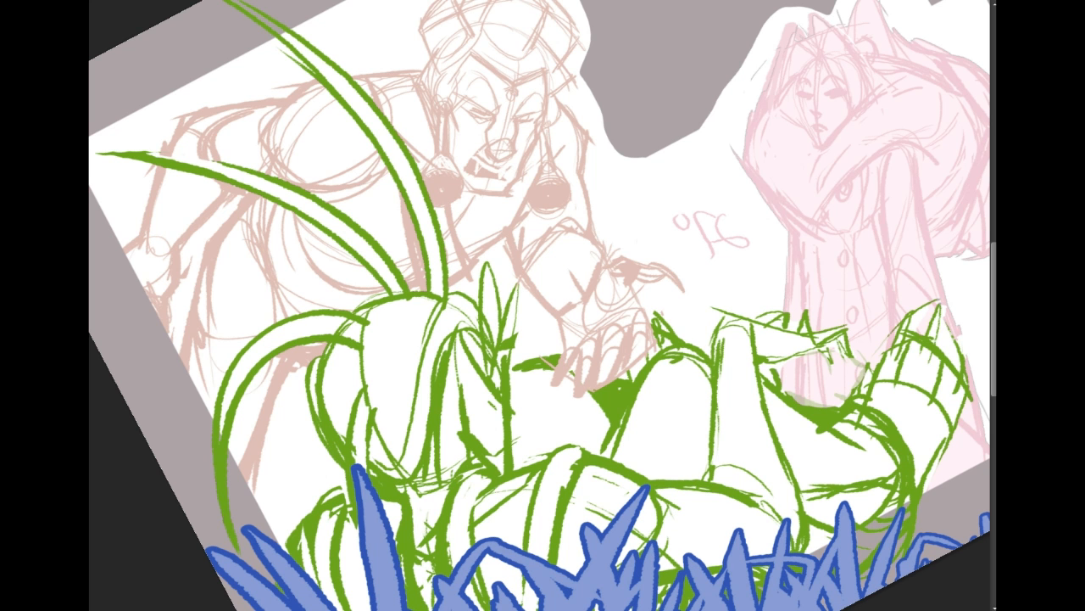
key("ctrl+l")
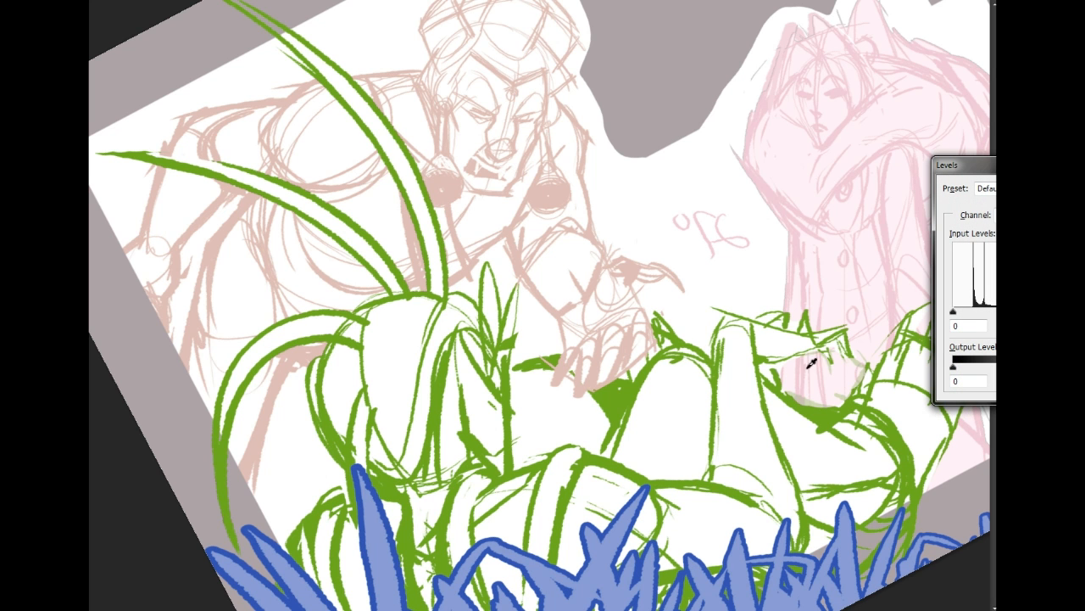
left_click(832, 410)
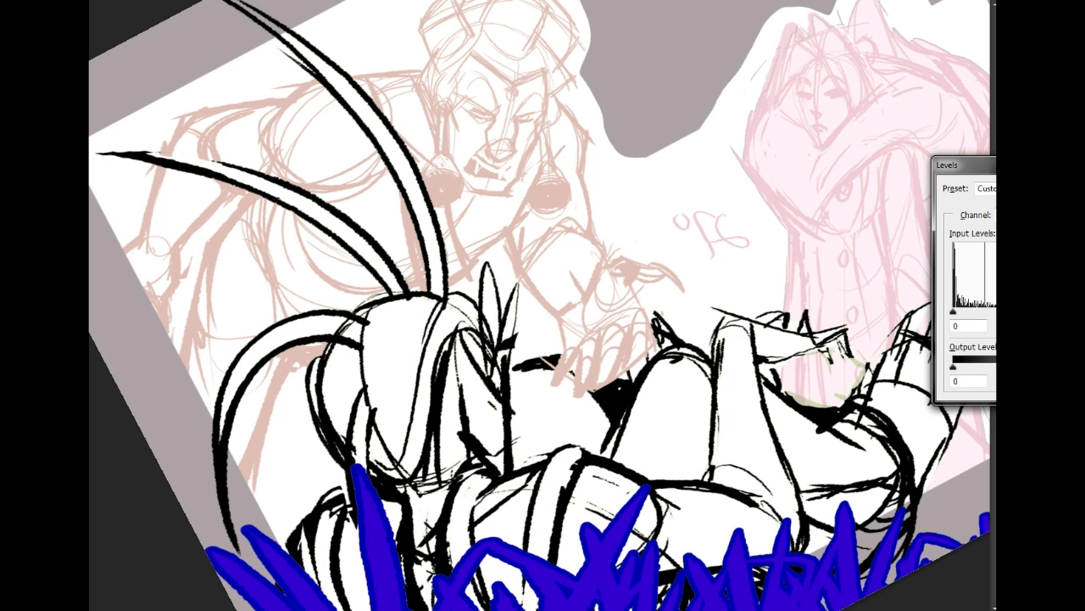
left_click(852, 558)
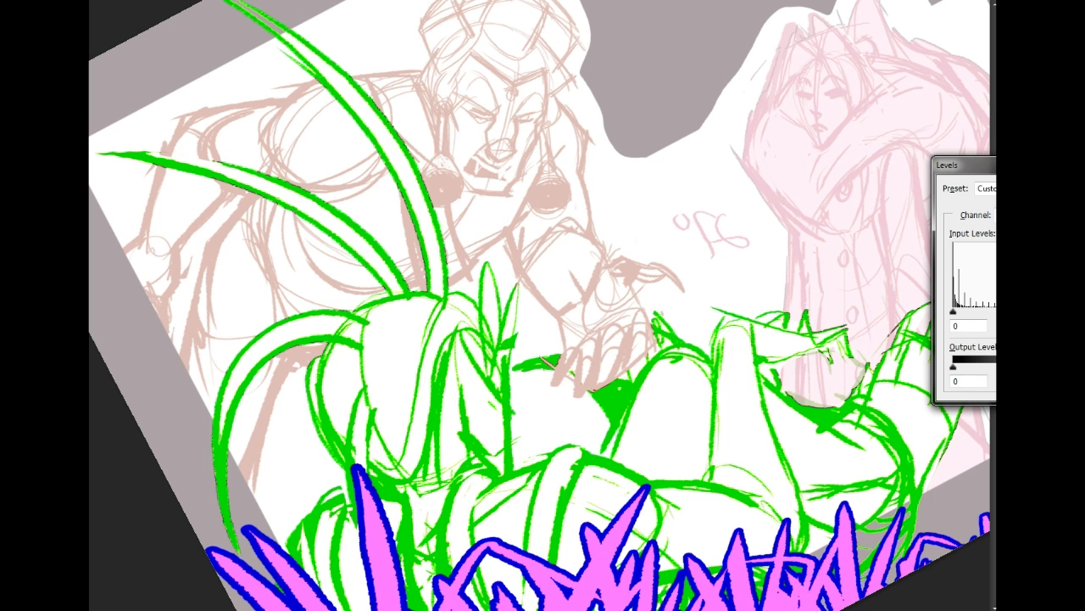
left_click(889, 370)
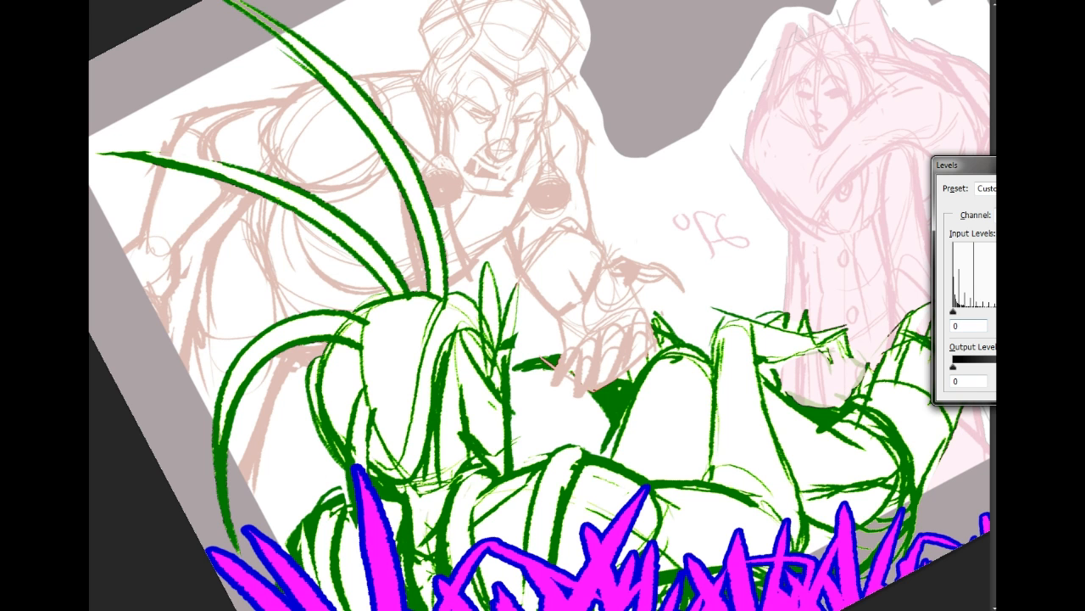
left_click(837, 411)
left_click(834, 414)
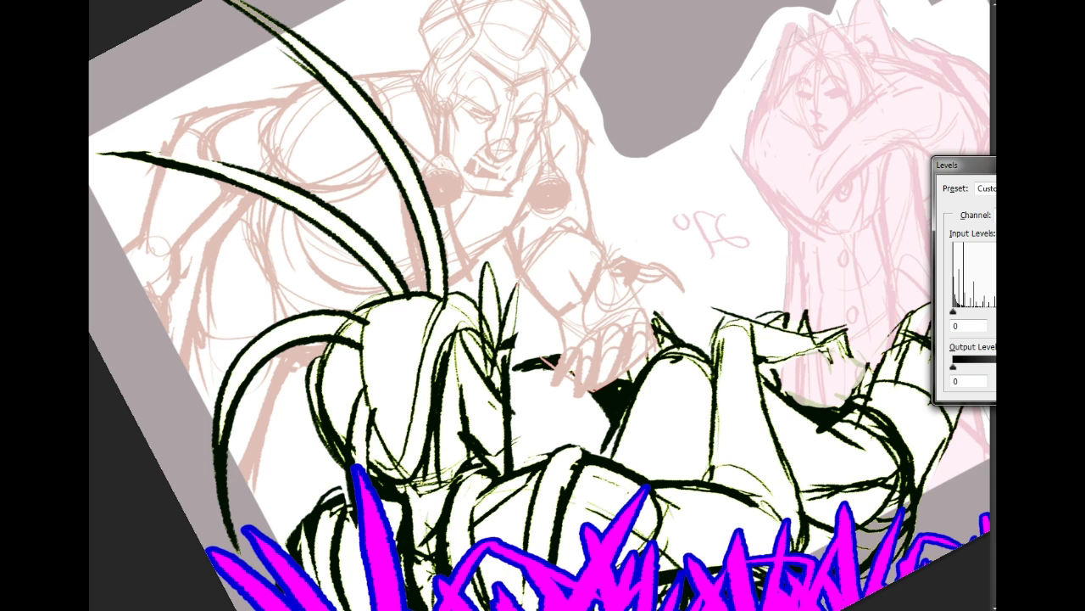
key("Escape")
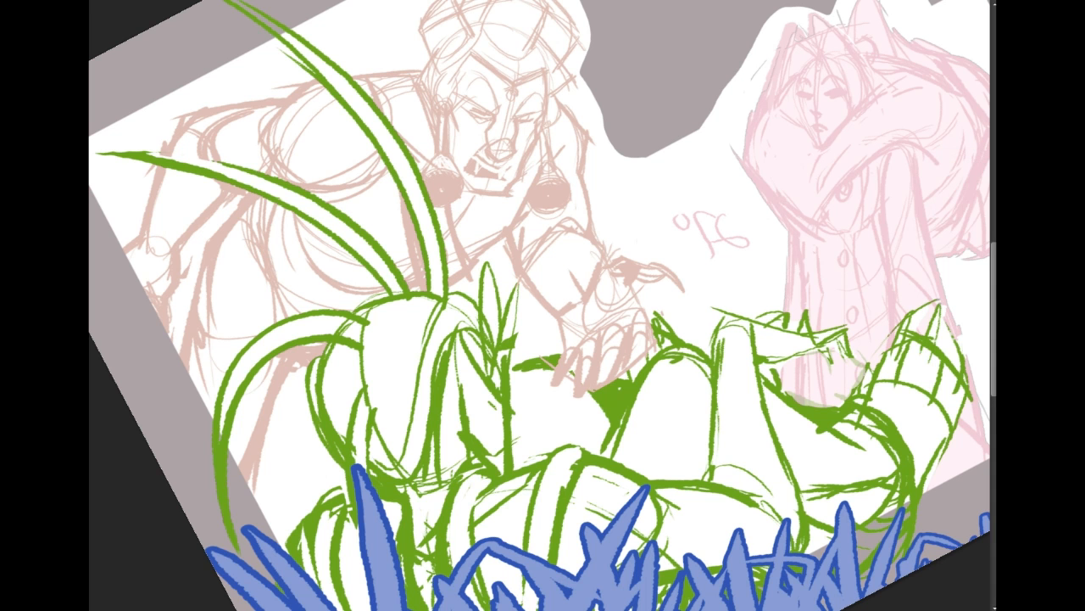
Turn the foreground figure's green lines black with Levels and desaturate the figure and grass with a saturation of -100.
key("ctrl+l")
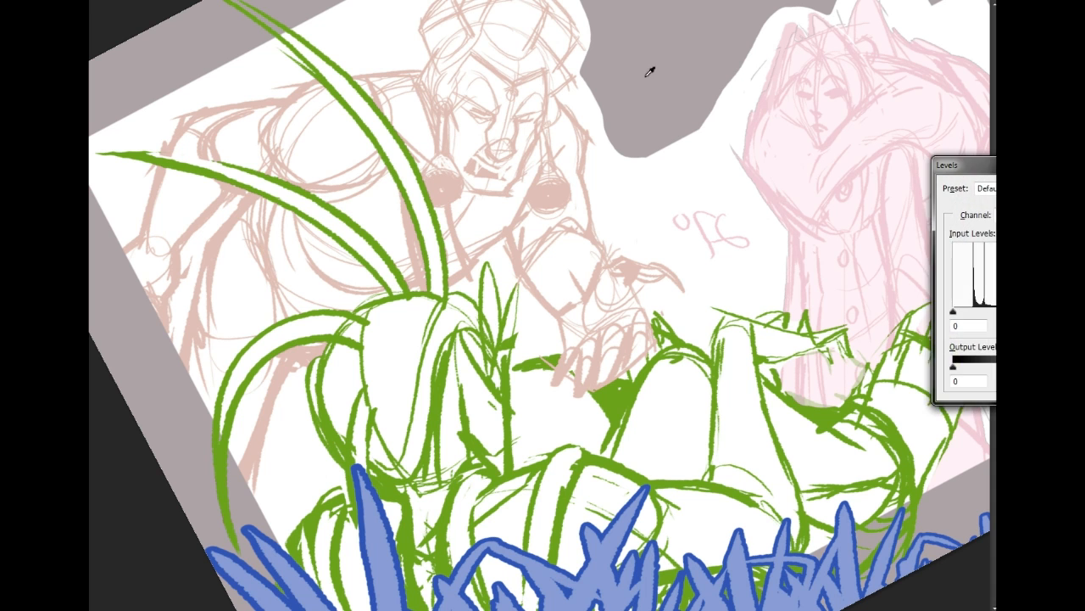
left_click(714, 372)
key("Return")
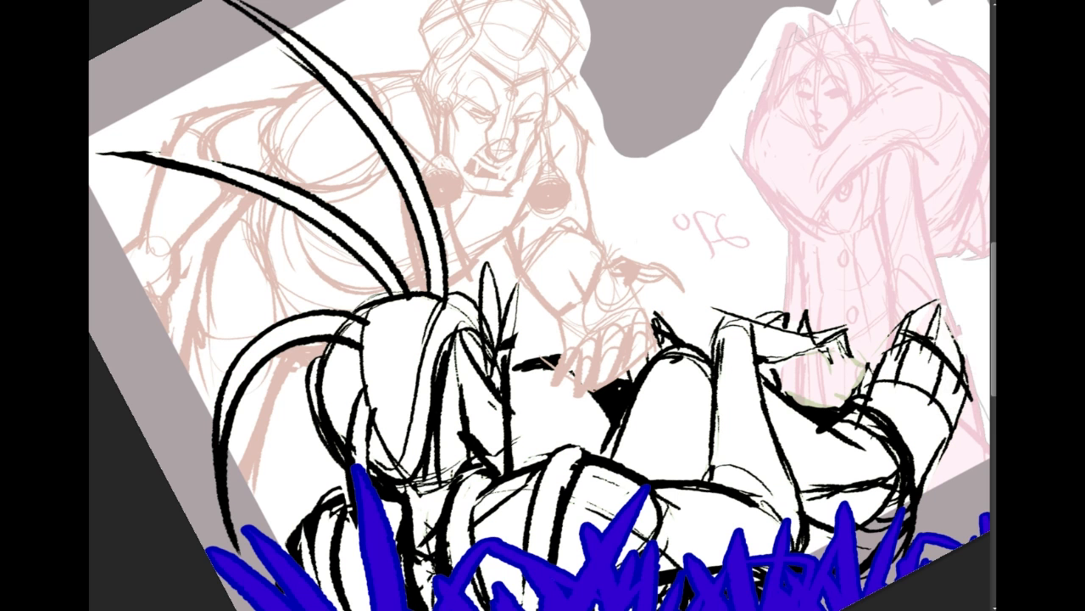
key("ctrl+u")
left_click_drag(929, 178, 877, 185)
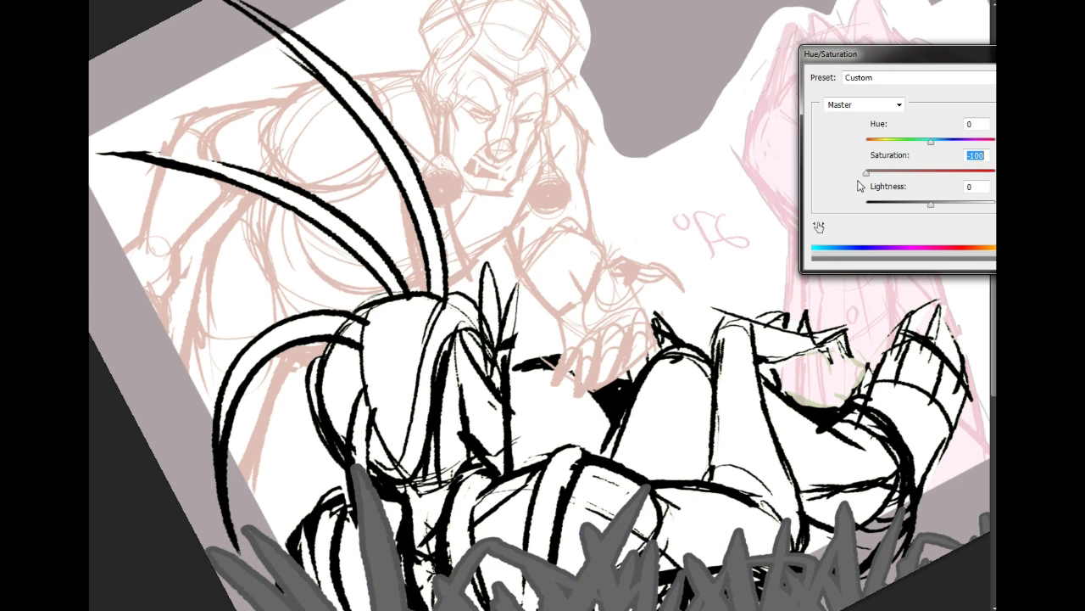
key("Return")
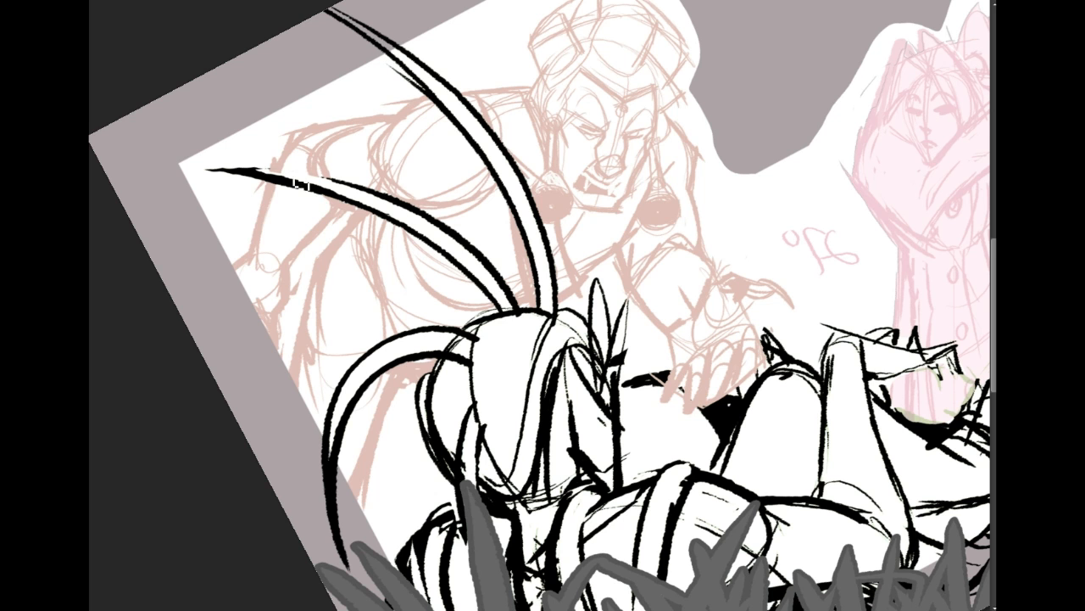
Touch up the foreground figure's long antennae, cross the tip of the upper one and add a pointed tuft behind the head.
mouse_move(314, 185)
left_mouse_down()
mouse_move(260, 174)
mouse_move(277, 173)
left_mouse_up()
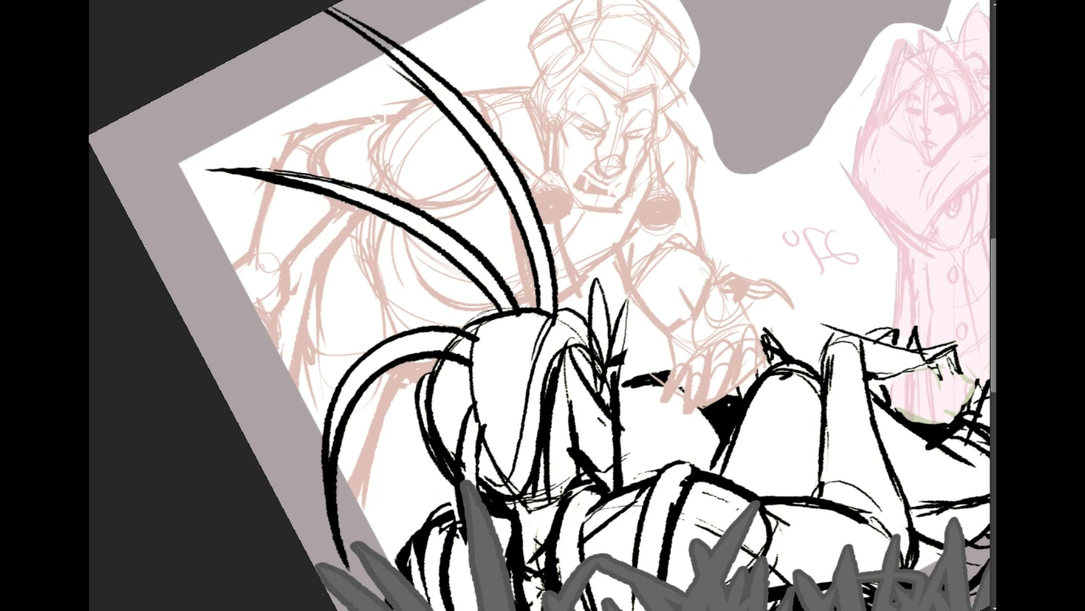
left_click_drag(352, 43, 403, 18)
left_click_drag(424, 320, 468, 336)
key("ctrl+z")
left_click_drag(443, 313, 477, 322)
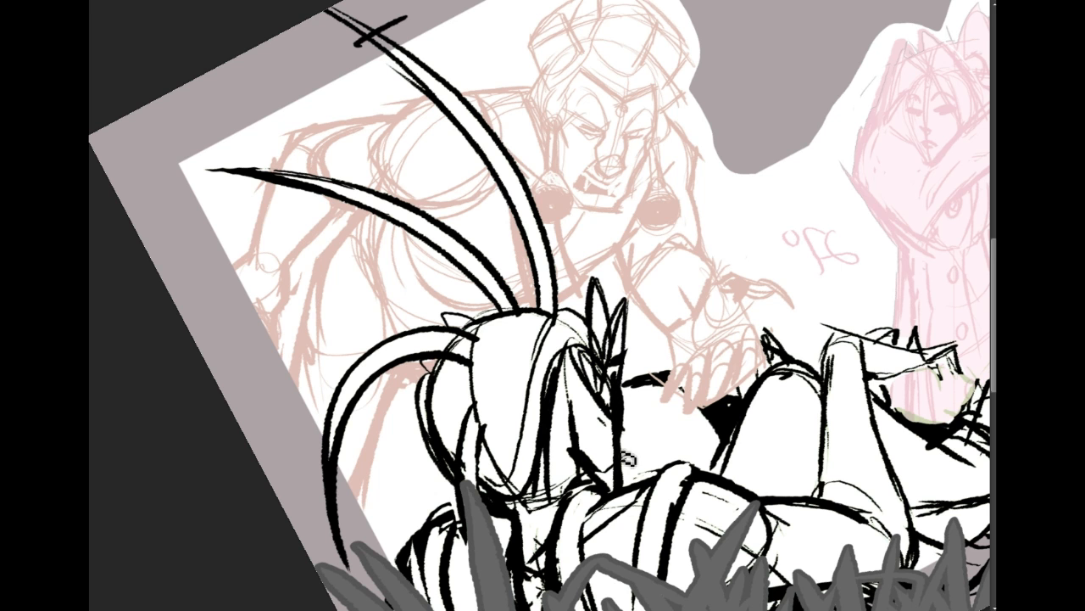
Redraw the fingers of the foreground figure's bent hand beyond the raised knee in black.
left_click_drag(796, 380, 771, 323)
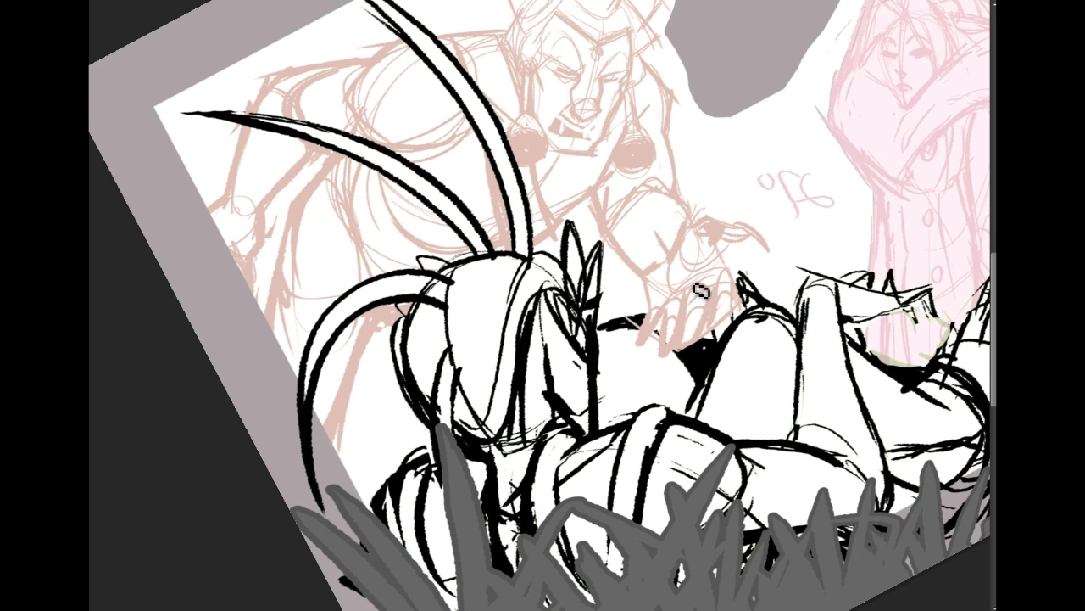
left_click_drag(713, 252, 613, 267)
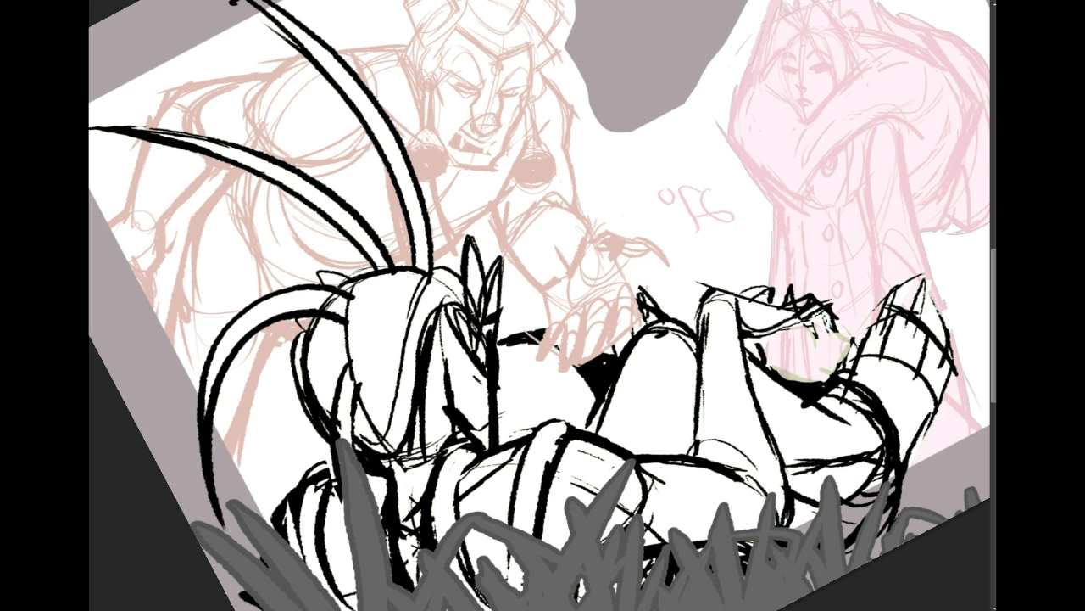
mouse_move(767, 307)
left_mouse_down()
mouse_move(779, 292)
mouse_move(795, 300)
left_mouse_up()
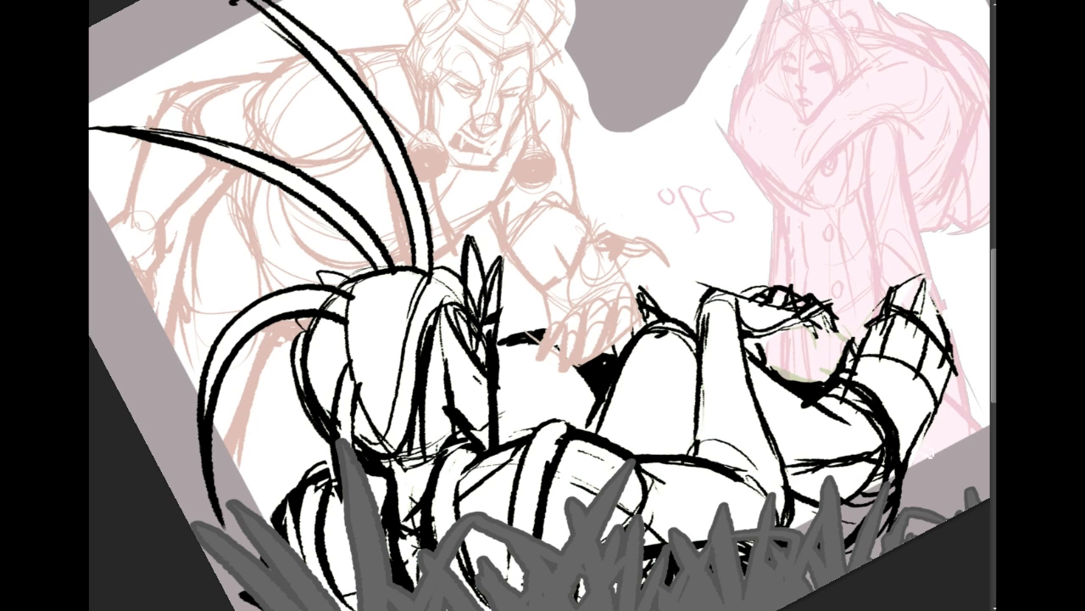
Fill the silhouette of the foreground figure and grass with white so it covers the line art behind, and deselect.
scroll(559, 235, "down", 3)
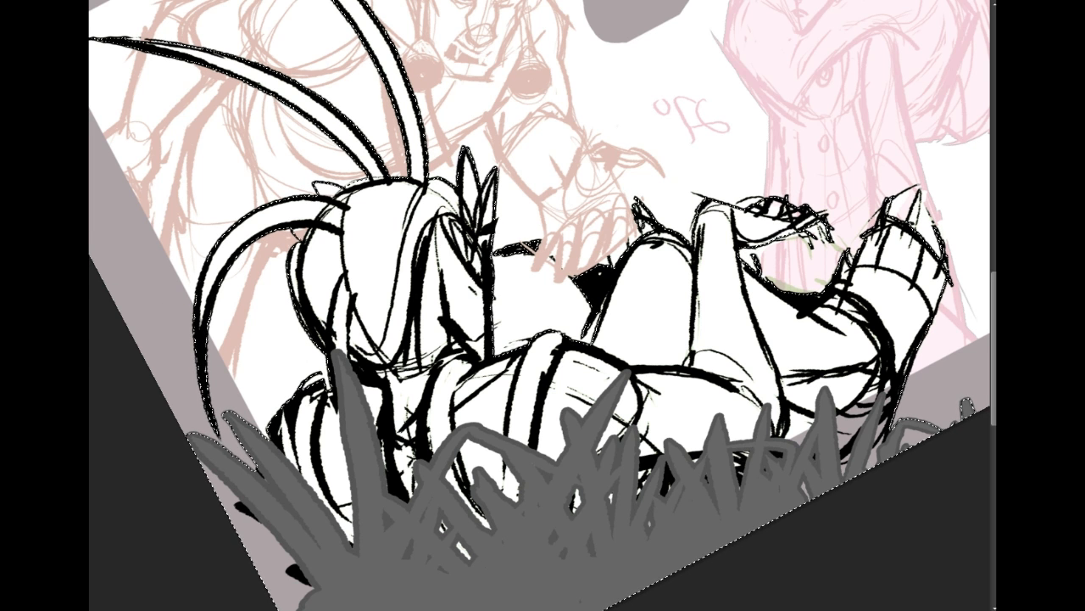
key("alt+BackSpace")
key("ctrl+d")
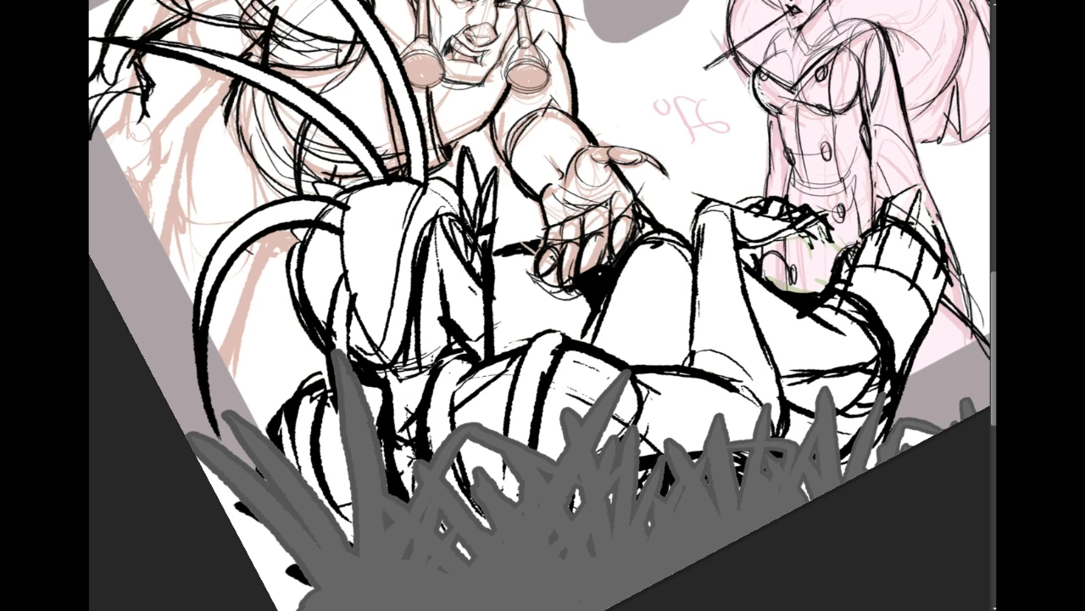
Tint the demon and coated woman behind the foreground figure with a translucent pale blue overlay.
left_click_drag(542, 305, 618, 462)
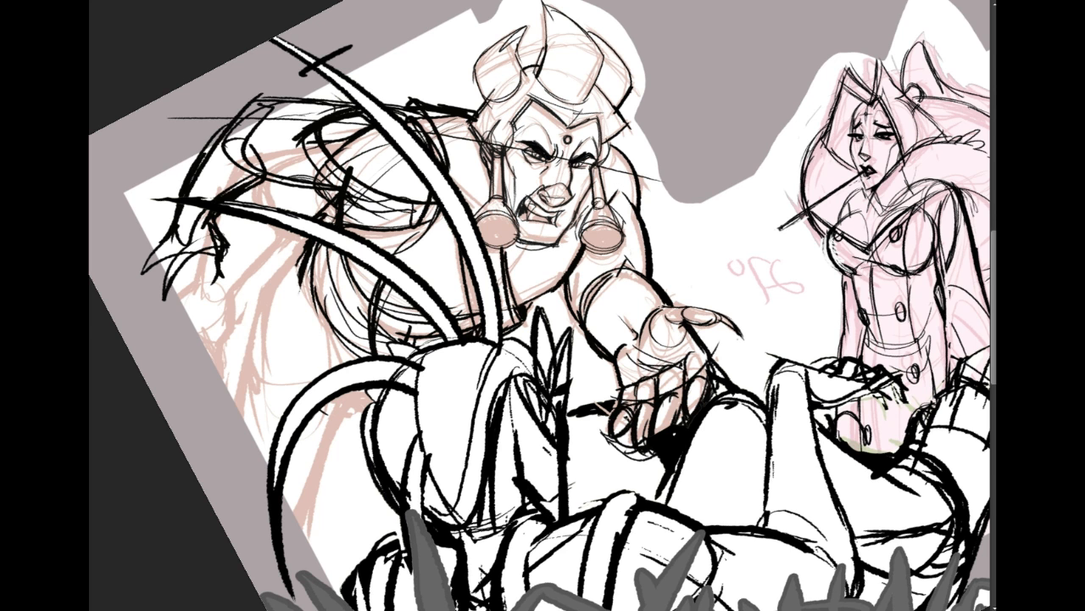
left_click_drag(543, 305, 399, 361)
left_click_drag(542, 305, 556, 298)
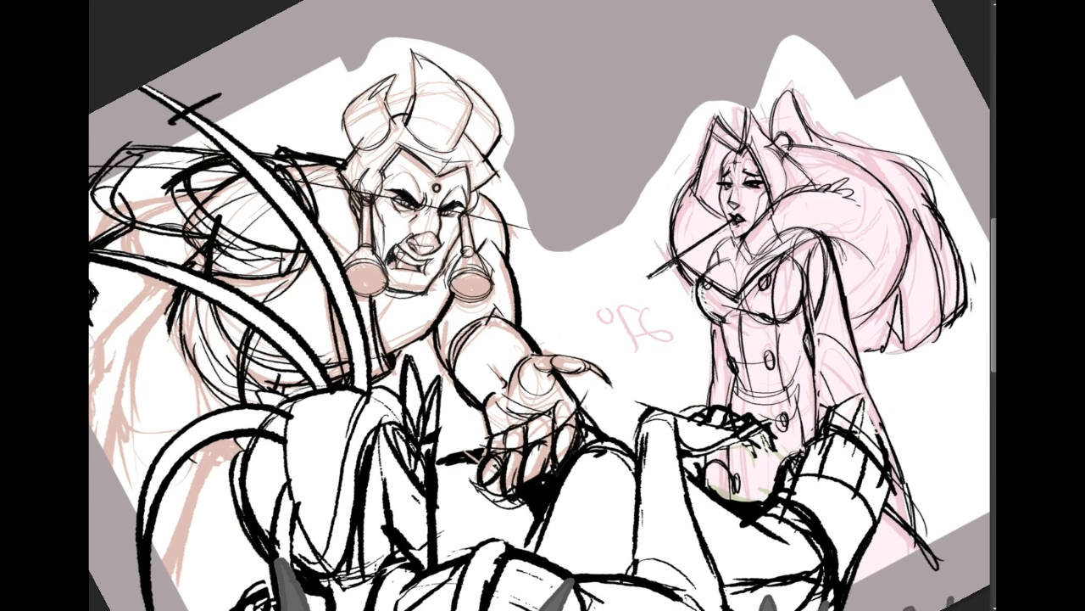
mouse_move(738, 254)
left_mouse_down()
mouse_move(787, 214)
mouse_move(729, 269)
mouse_move(787, 213)
mouse_move(738, 246)
left_mouse_up()
key("ctrl+z")
left_click_drag(858, 202, 916, 170)
left_click_drag(764, 259, 890, 178)
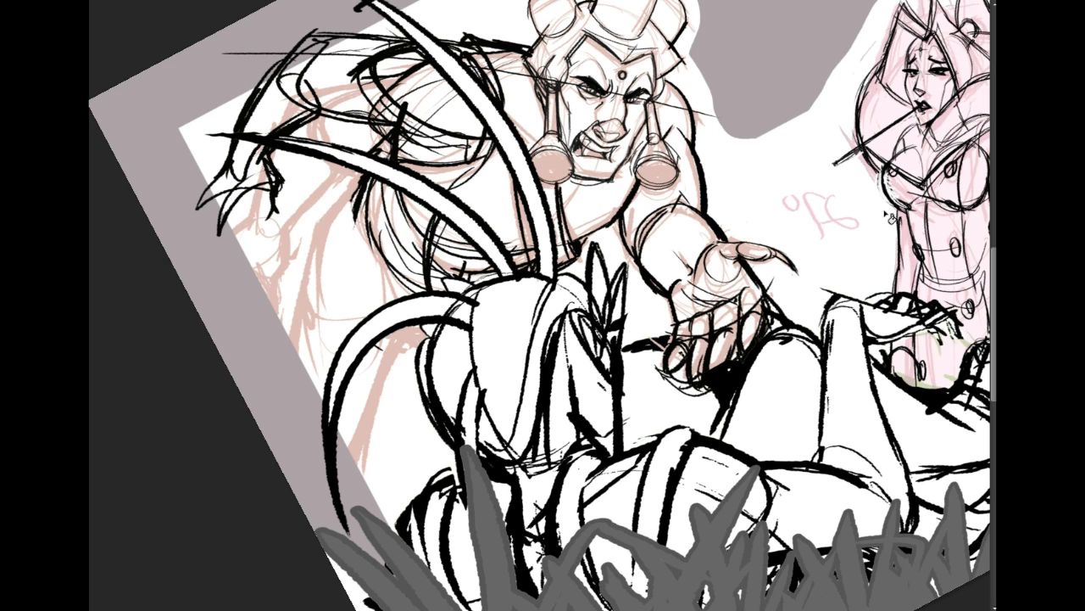
left_click(870, 242)
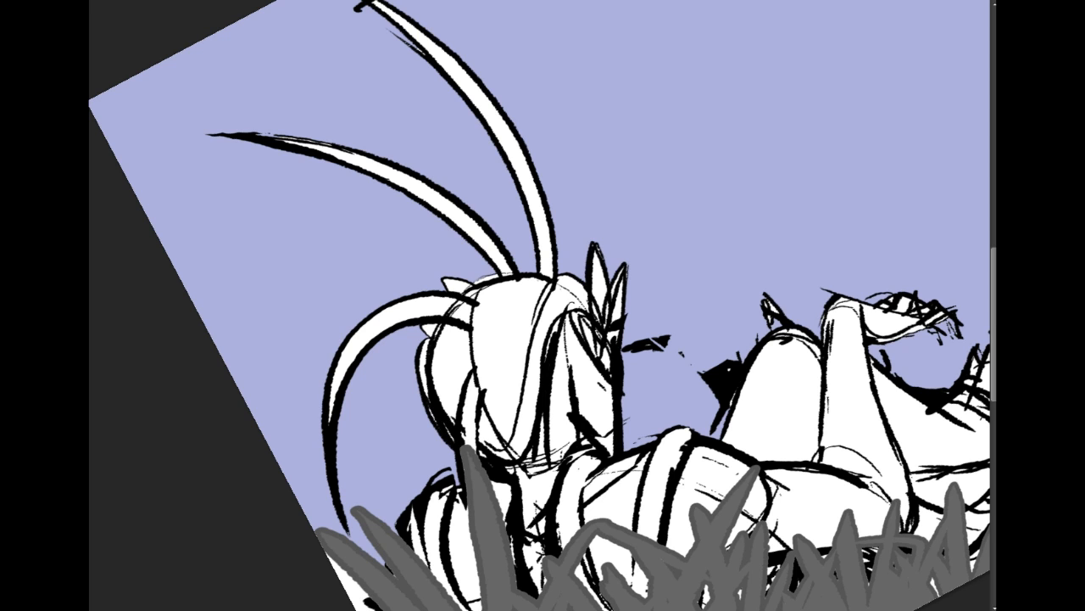
key("ctrl+z")
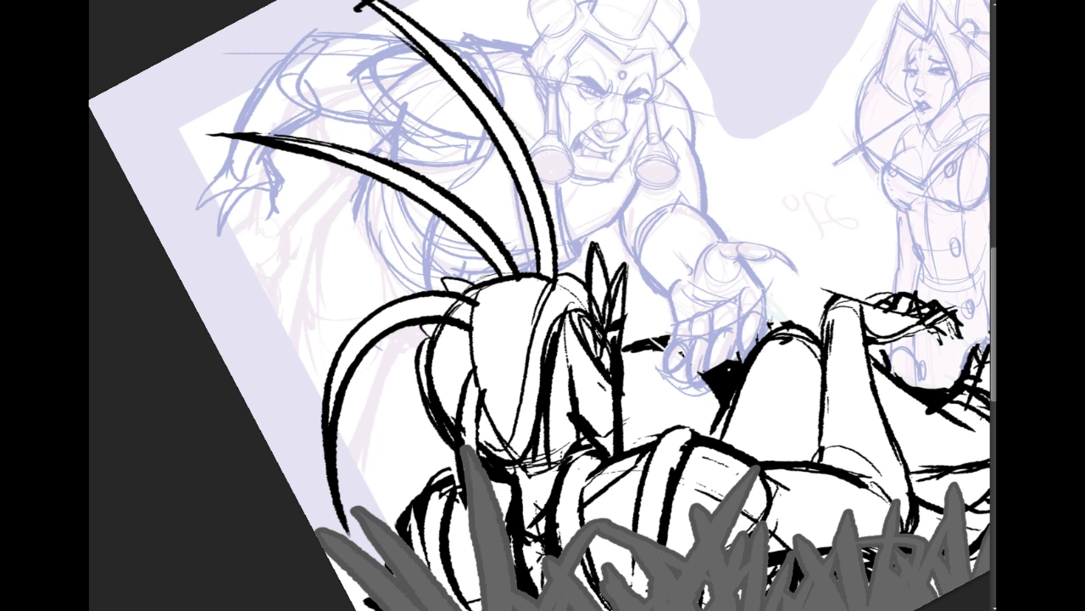
Erase the stray marks beside the raised knee, the extra lines inside the far thigh and the dark patches under the demon's hand.
left_click_drag(755, 344, 718, 394)
key("ctrl+z")
mouse_move(850, 297)
left_mouse_down()
mouse_move(709, 251)
mouse_move(722, 247)
left_mouse_up()
left_click_drag(638, 270, 644, 239)
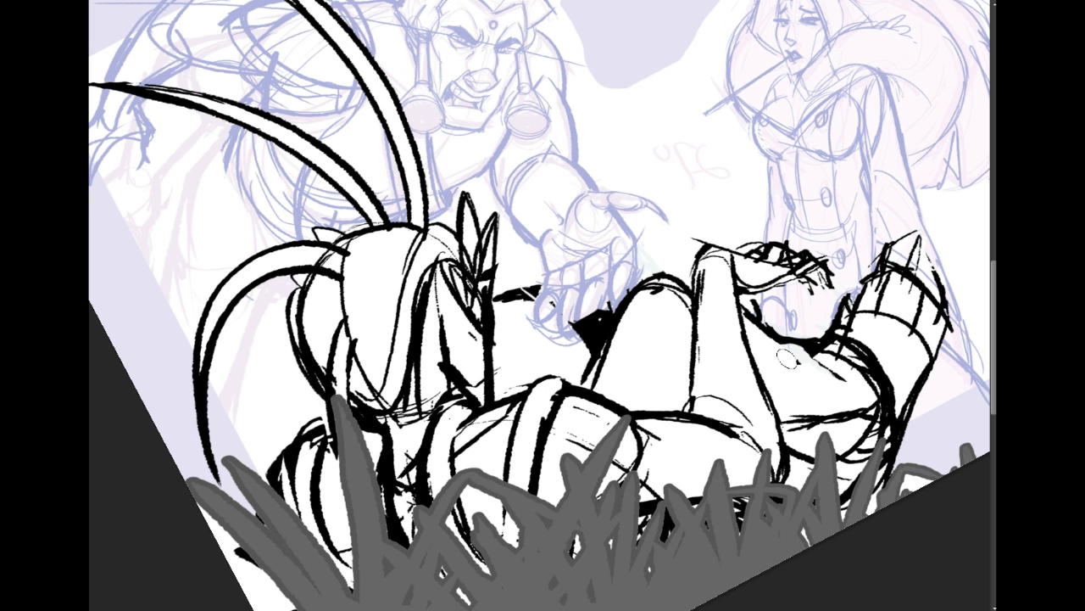
left_click_drag(837, 408, 874, 365)
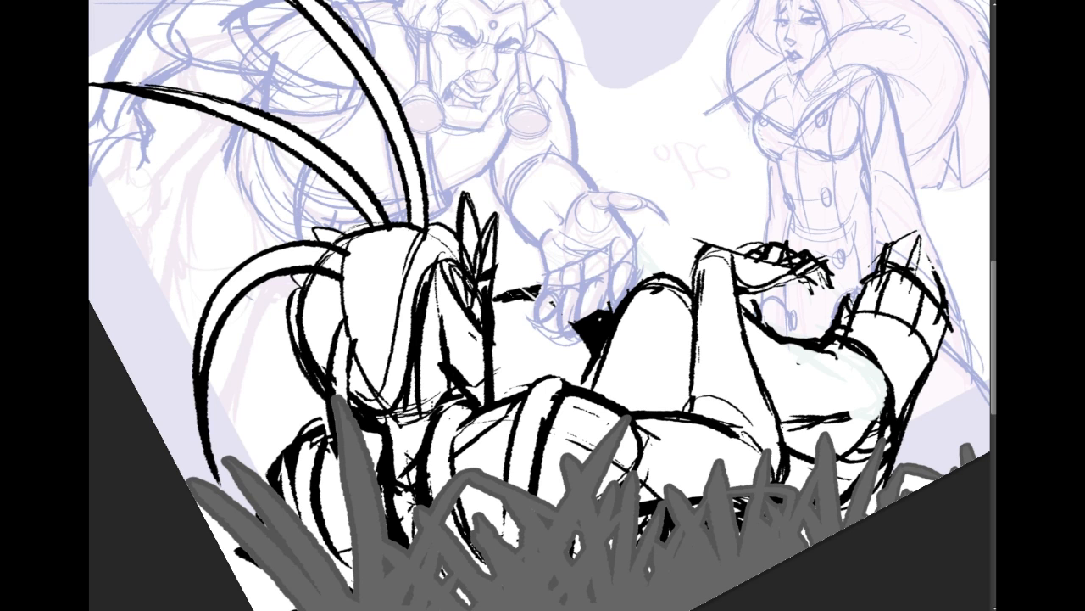
left_click_drag(536, 290, 495, 300)
left_click_drag(576, 327, 603, 335)
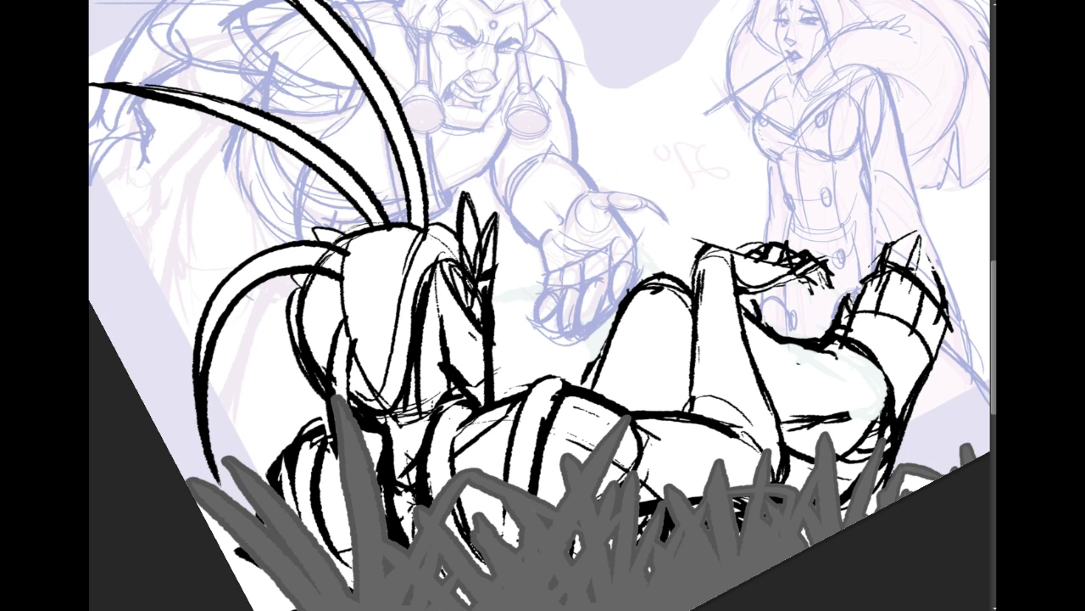
Draw the foreground figure's body contour in black, sloping from behind the head down to the raised knee.
mouse_move(496, 331)
left_mouse_down()
mouse_move(543, 353)
mouse_move(585, 390)
left_mouse_up()
mouse_move(501, 337)
left_mouse_down()
mouse_move(584, 379)
mouse_move(575, 358)
mouse_move(560, 360)
mouse_move(593, 368)
mouse_move(595, 394)
mouse_move(551, 357)
mouse_move(588, 377)
left_mouse_up()
key("ctrl+z")
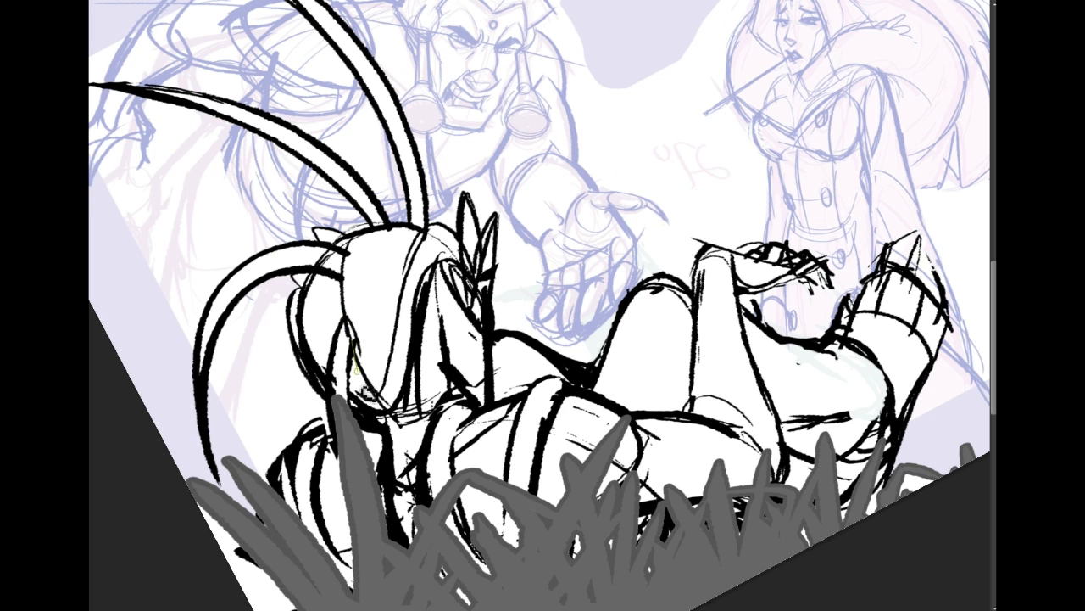
Hatch the body area beside the head and the raised knee with diagonal strokes, and thicken the contour of the upright limb.
mouse_move(506, 343)
left_mouse_down()
mouse_move(495, 359)
mouse_move(505, 389)
left_mouse_up()
left_click_drag(541, 360, 516, 390)
mouse_move(660, 293)
left_mouse_down()
mouse_move(626, 329)
mouse_move(604, 343)
left_mouse_up()
mouse_move(673, 293)
left_mouse_down()
mouse_move(602, 373)
mouse_move(612, 383)
left_mouse_up()
left_click_drag(687, 316, 632, 382)
mouse_move(697, 337)
left_mouse_down()
mouse_move(642, 388)
mouse_move(653, 395)
left_mouse_up()
left_click_drag(704, 368, 674, 398)
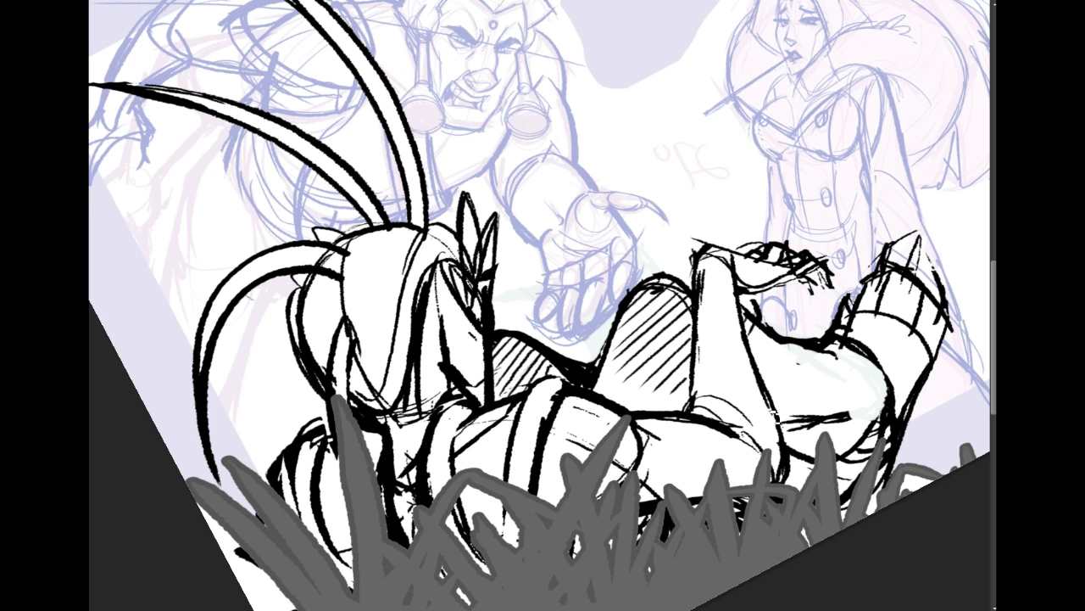
left_click_drag(769, 399, 780, 497)
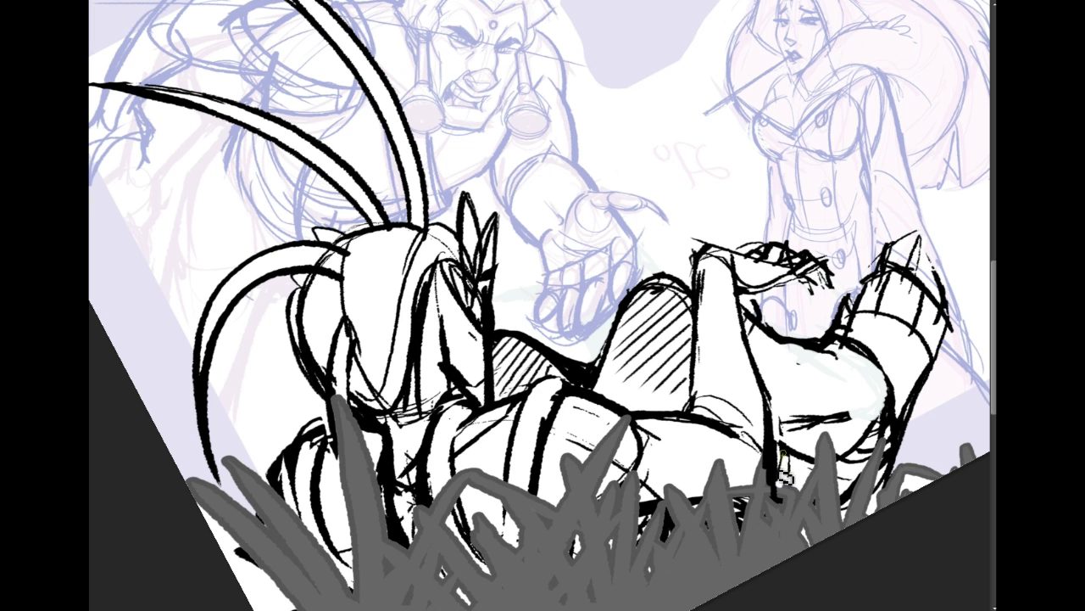
Sketch the demon's hip and bent rear leg in blue behind the foreground figure's antennae.
mouse_move(543, 339)
left_mouse_down()
mouse_move(582, 271)
mouse_move(674, 277)
mouse_move(672, 352)
left_mouse_up()
left_click_drag(993, 388, 993, 360)
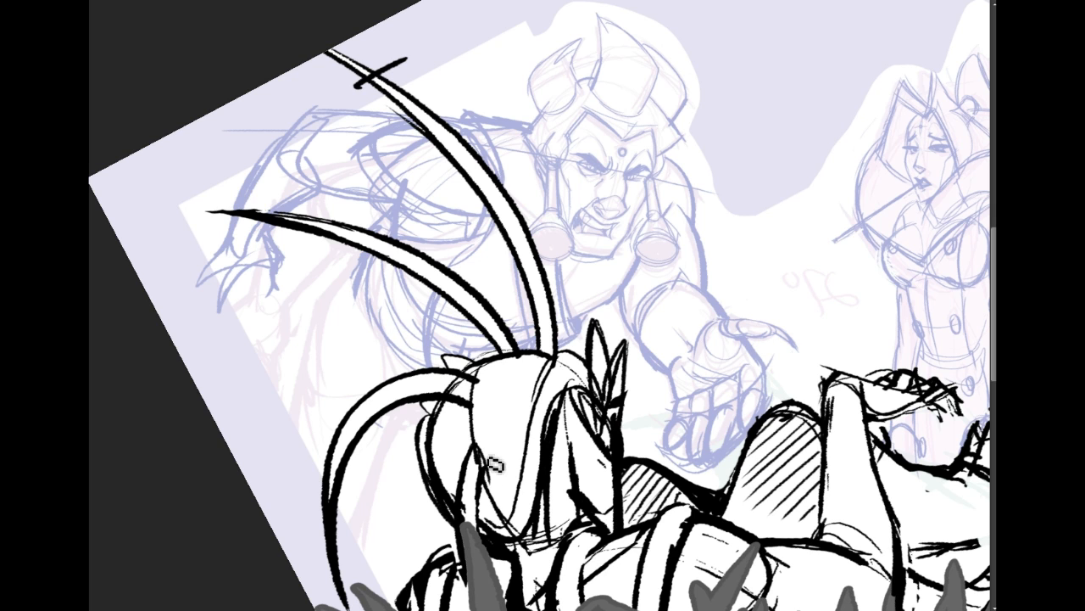
left_click_drag(367, 268, 305, 373)
left_click_drag(317, 327, 322, 466)
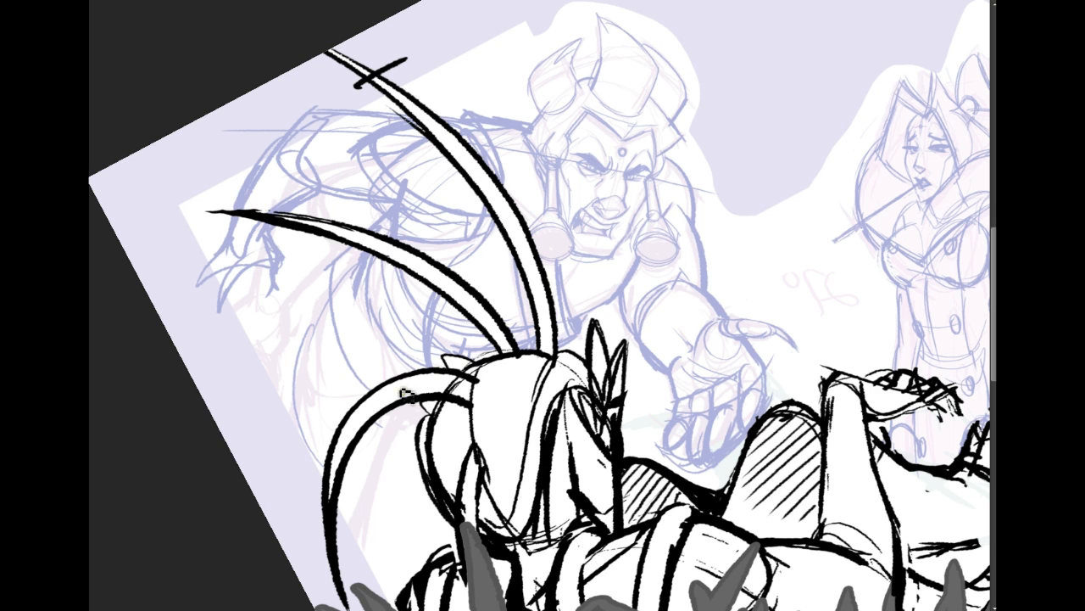
left_click_drag(361, 248, 361, 348)
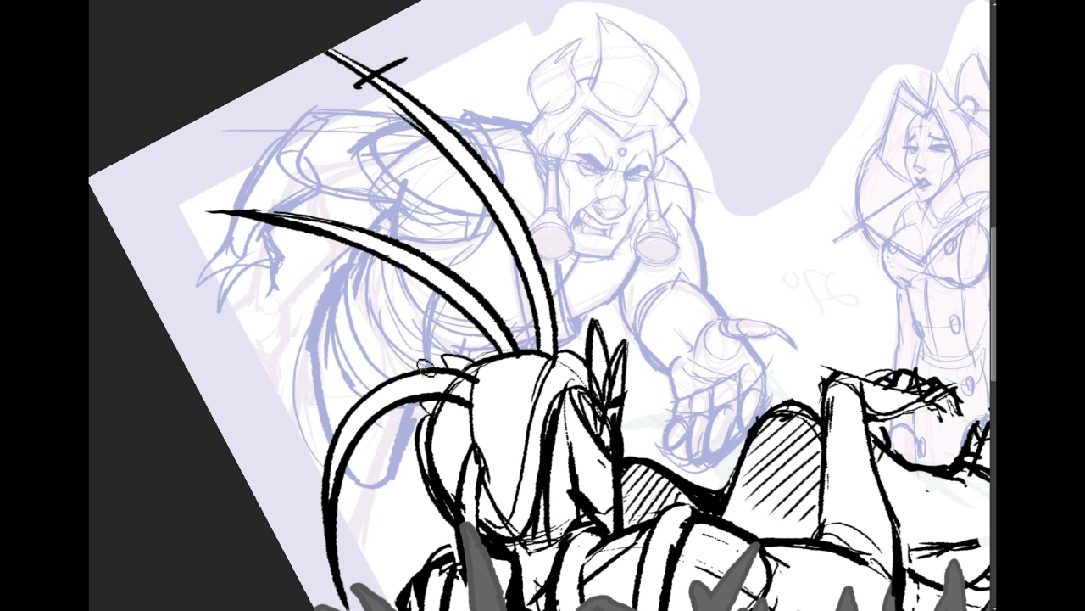
Rework the demon's rear leg by reinforcing the hip contour and clearing the rough lines along its outer side.
scroll(452, 358, "down", 3)
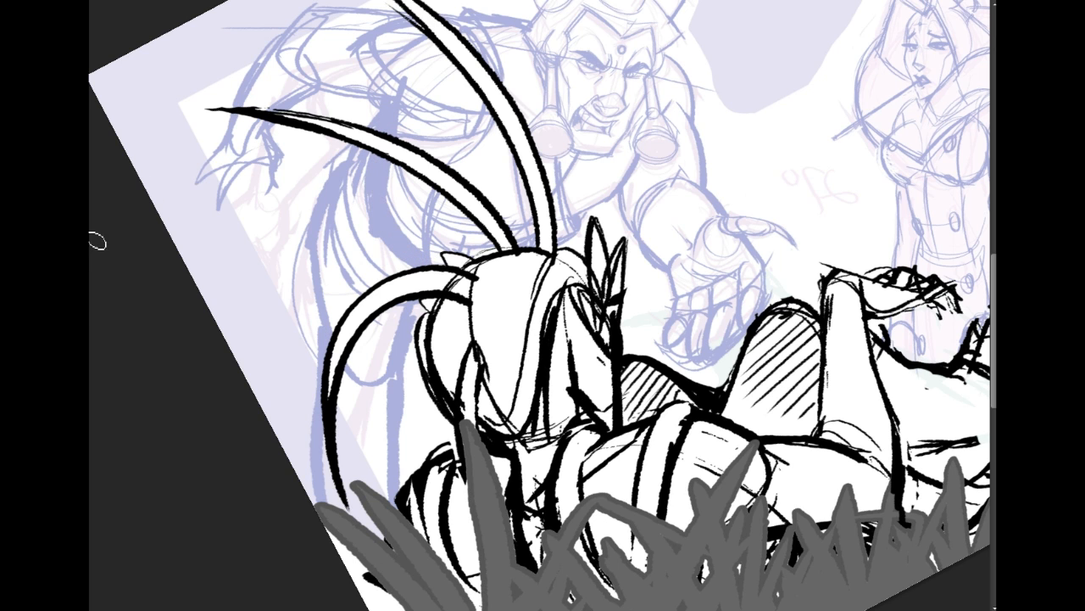
mouse_move(364, 146)
left_mouse_down()
mouse_move(352, 247)
mouse_move(394, 264)
left_mouse_up()
mouse_move(353, 165)
left_mouse_down()
mouse_move(280, 264)
mouse_move(292, 331)
left_mouse_up()
mouse_move(347, 213)
left_mouse_down()
mouse_move(311, 336)
mouse_move(366, 262)
mouse_move(379, 331)
mouse_move(407, 311)
mouse_move(374, 271)
mouse_move(403, 321)
mouse_move(386, 336)
mouse_move(408, 375)
mouse_move(387, 498)
mouse_move(370, 417)
mouse_move(313, 515)
mouse_move(283, 493)
left_mouse_up()
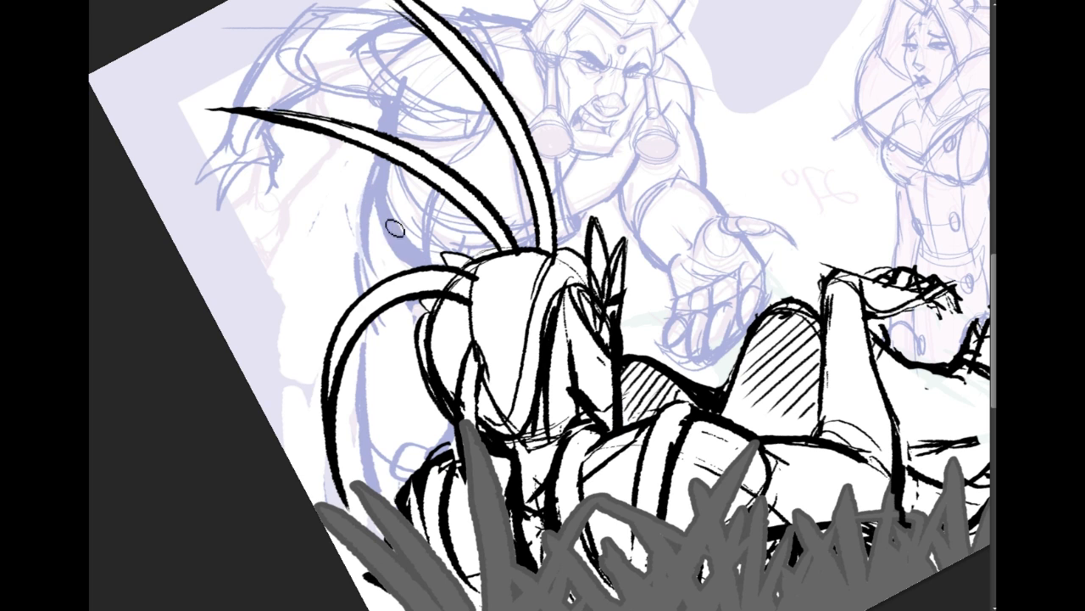
Thicken the demon's rear forearm and hanging clawed fingers with bold blue strokes.
scroll(543, 305, "up", 2)
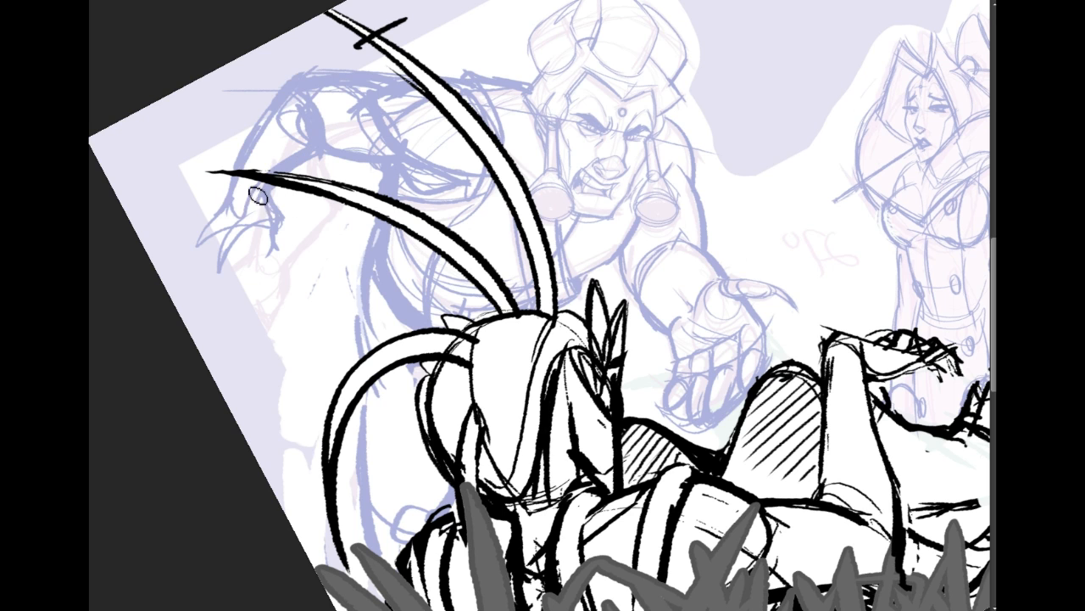
left_click_drag(292, 83, 217, 185)
key("ctrl+z")
mouse_move(304, 75)
left_mouse_down()
mouse_move(213, 223)
mouse_move(194, 228)
mouse_move(214, 261)
left_mouse_up()
left_click_drag(271, 225, 268, 255)
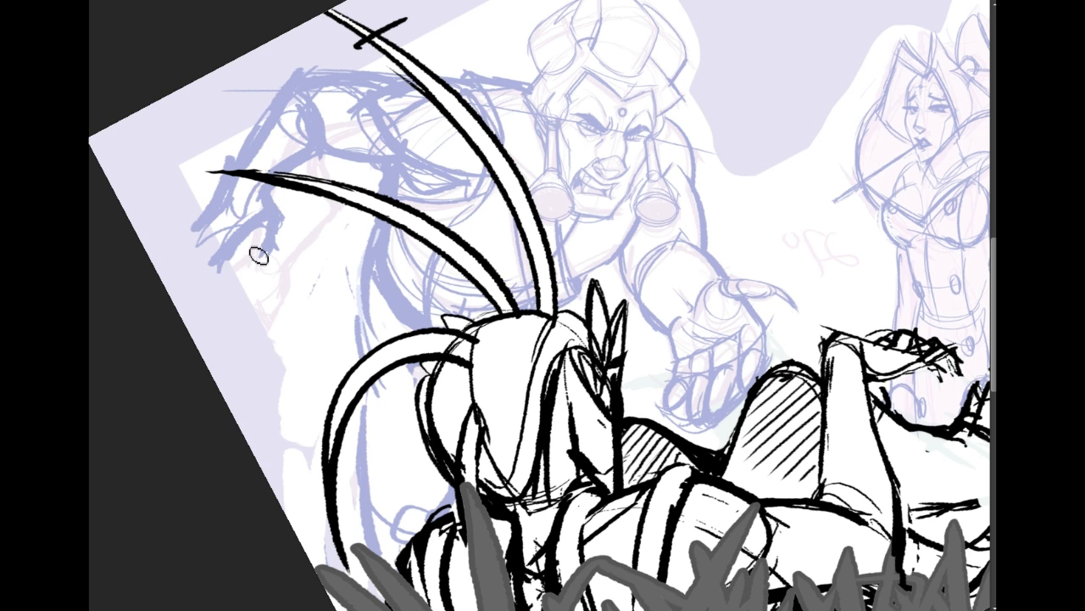
Draw the outer contour of the demon's rear hand and clean up the lines of its fingers, forearm and shoulder.
left_click_drag(189, 245, 223, 280)
key("ctrl+z")
left_click_drag(203, 227, 217, 267)
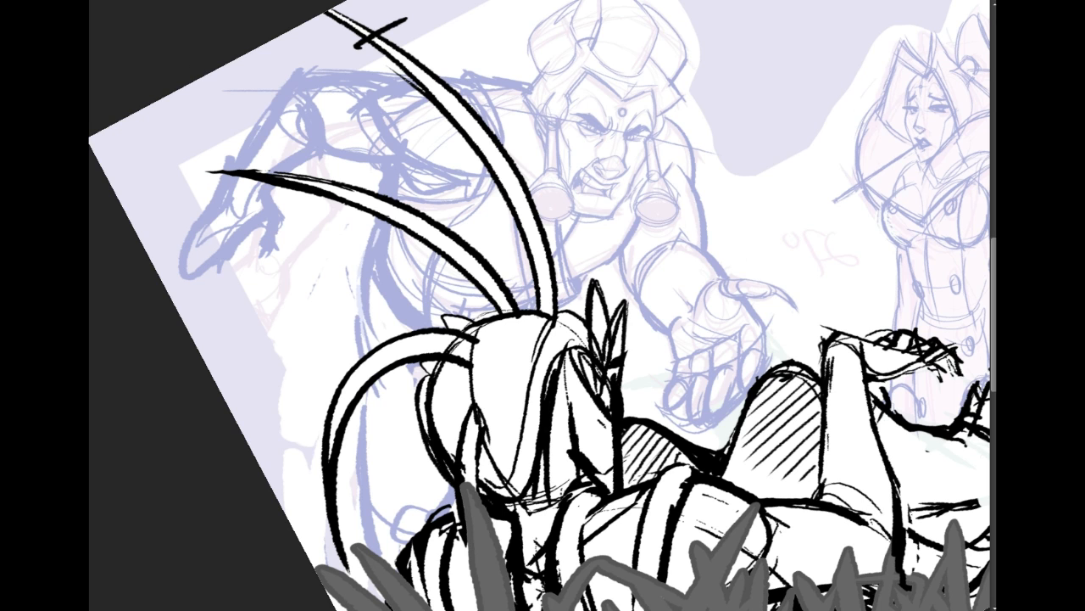
mouse_move(299, 69)
left_mouse_down()
mouse_move(323, 76)
mouse_move(299, 77)
mouse_move(376, 62)
left_mouse_up()
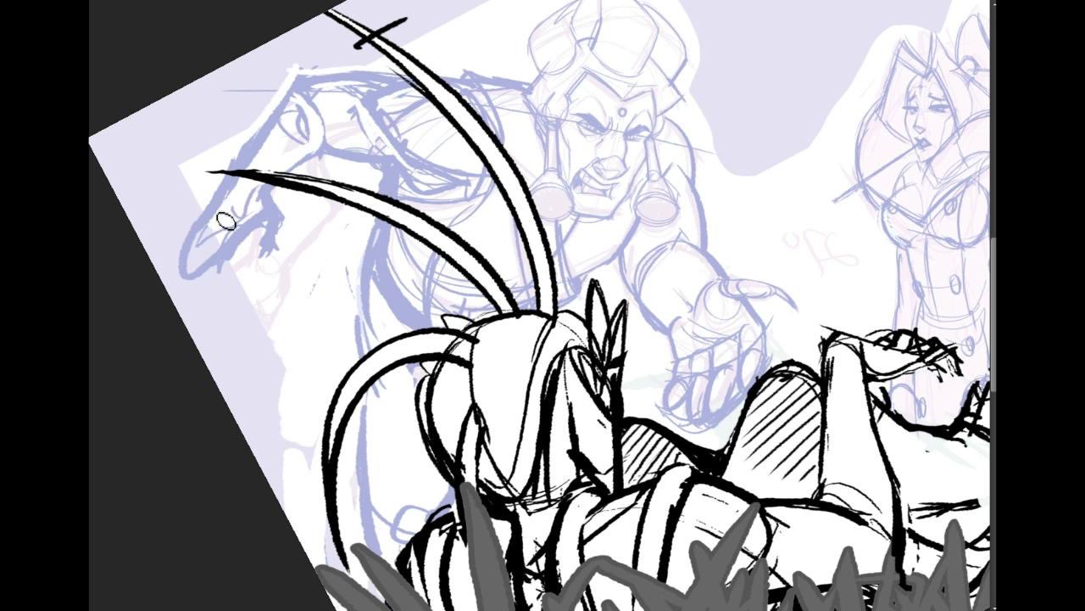
mouse_move(257, 219)
left_mouse_down()
mouse_move(266, 194)
mouse_move(283, 230)
mouse_move(274, 244)
mouse_move(273, 209)
left_mouse_up()
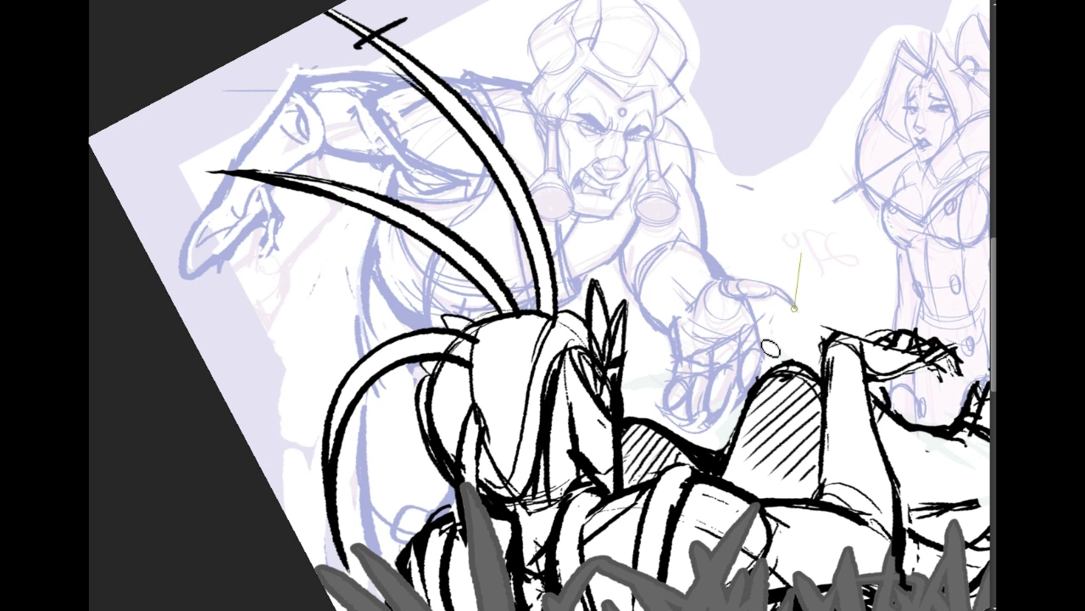
Draw two curved blue motion lines arcing from the woman's shoulder down toward the reclining figure's raised hand.
left_click_drag(767, 218, 803, 338)
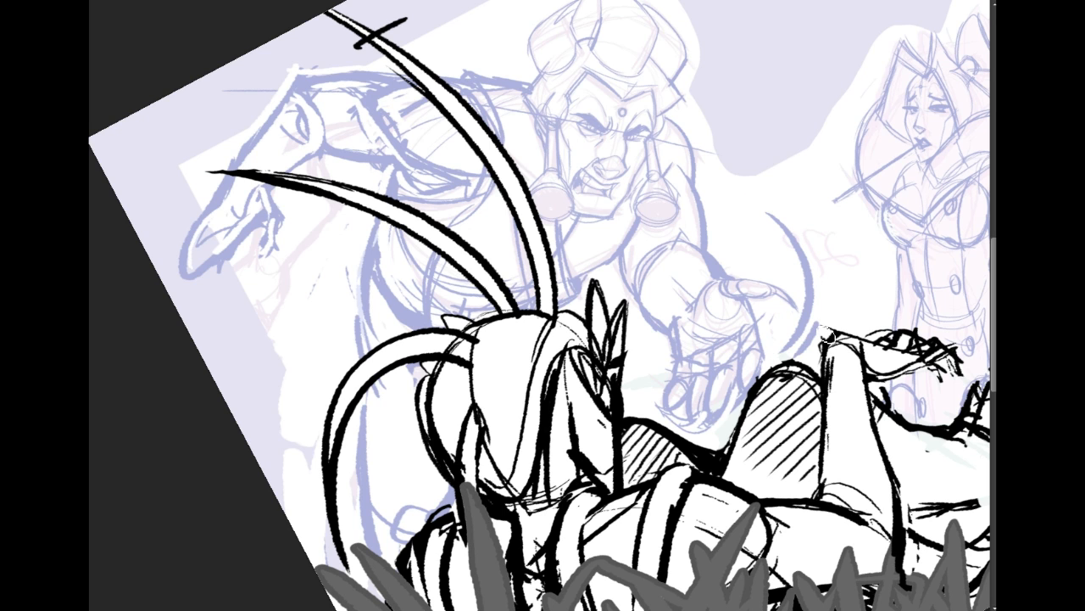
key("h")
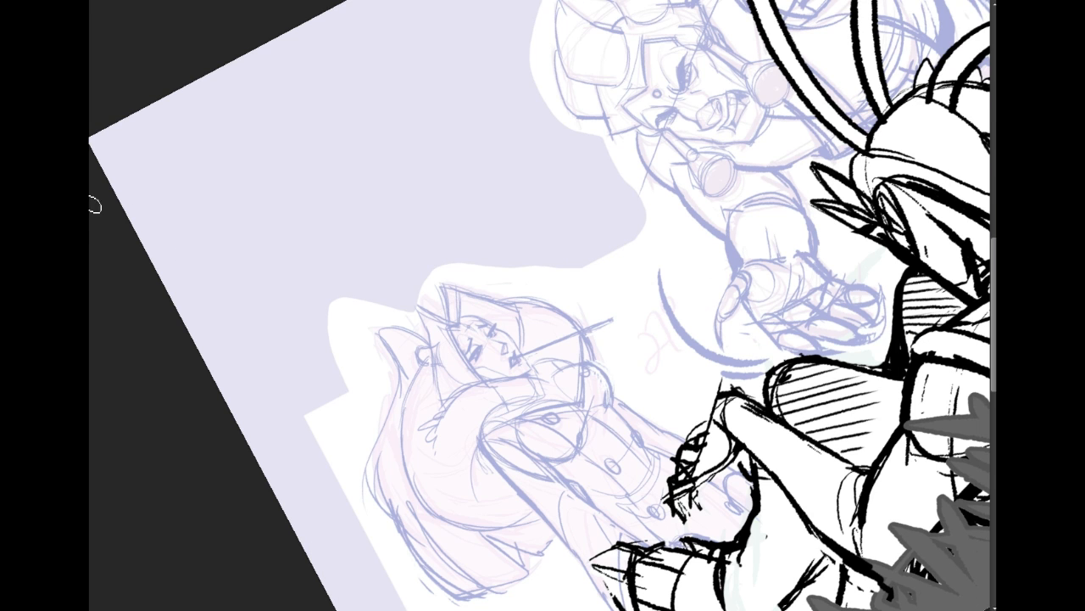
left_click(78, 200)
left_click(113, 213)
mouse_move(807, 191)
left_mouse_down()
mouse_move(840, 253)
mouse_move(856, 322)
mouse_move(904, 314)
mouse_move(772, 273)
mouse_move(683, 202)
left_mouse_up()
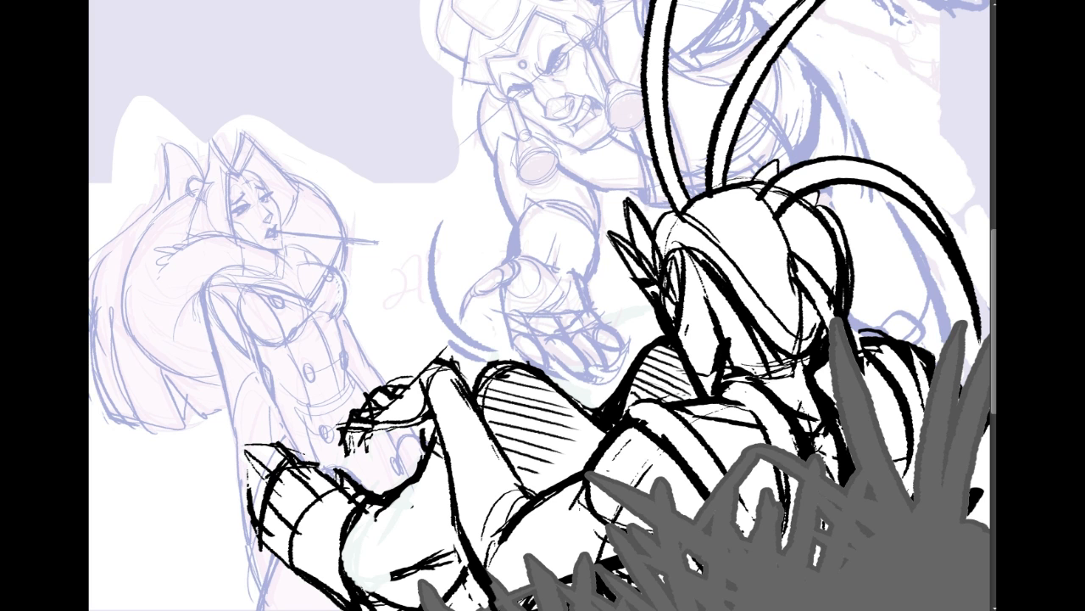
left_click_drag(542, 254, 524, 392)
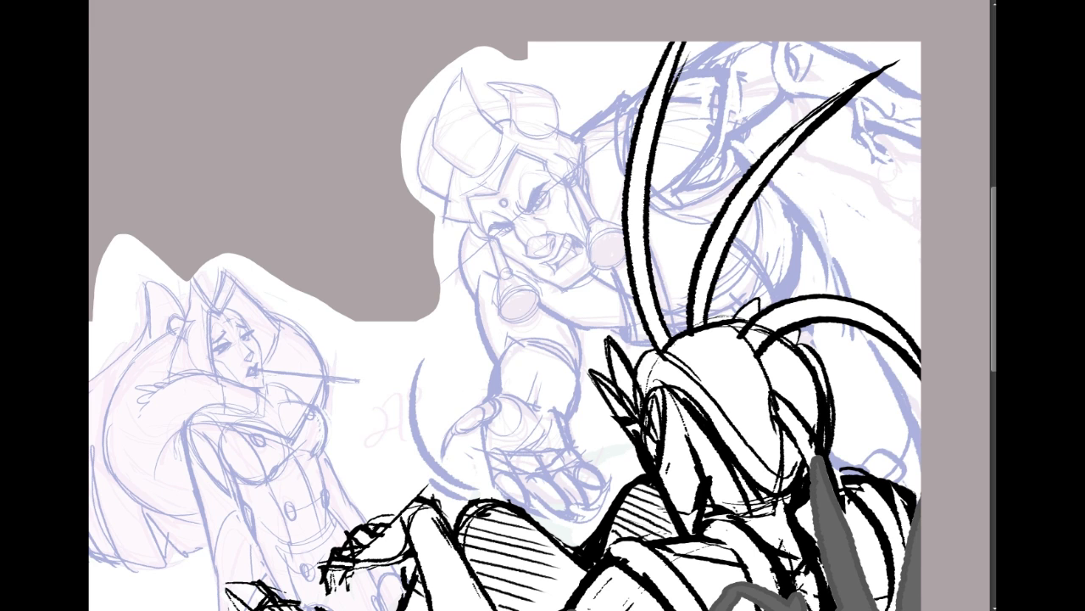
mouse_move(404, 368)
left_mouse_down()
mouse_move(392, 449)
mouse_move(434, 482)
left_mouse_up()
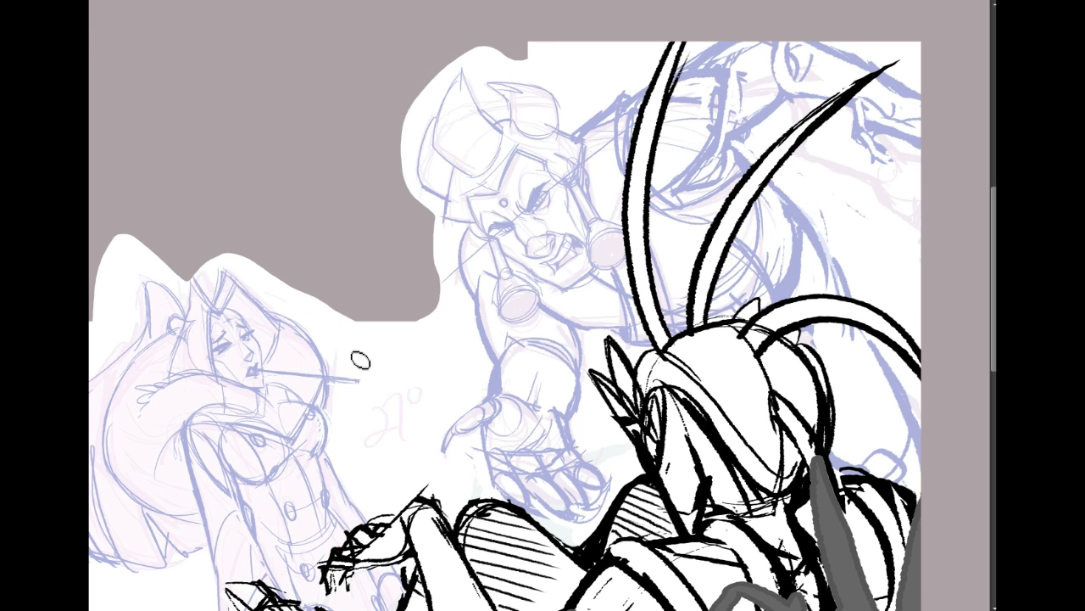
key("ctrl+z")
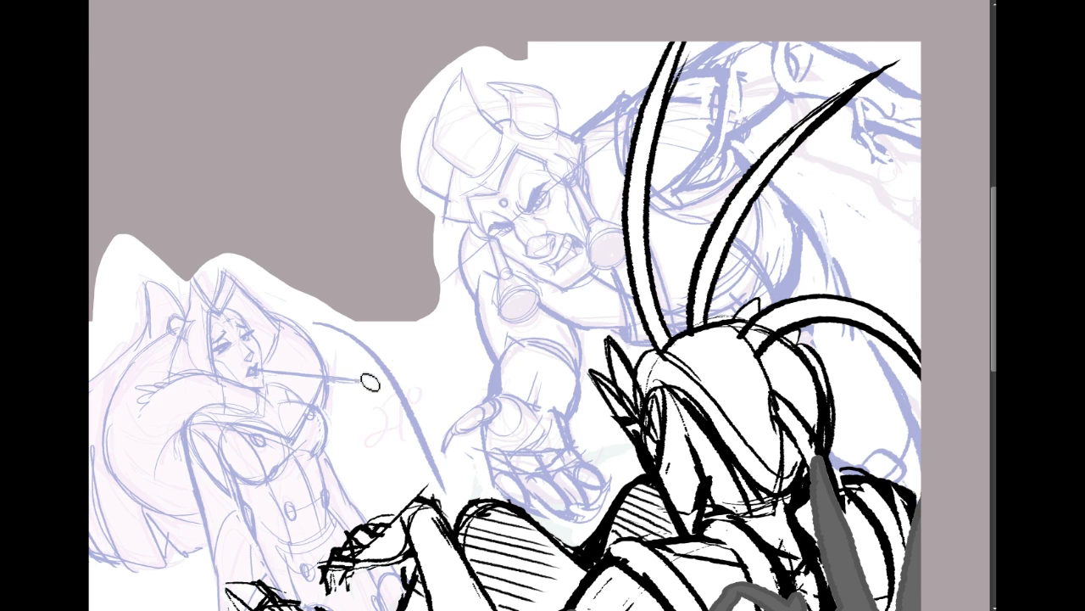
mouse_move(347, 348)
left_mouse_down()
mouse_move(398, 415)
mouse_move(422, 486)
left_mouse_up()
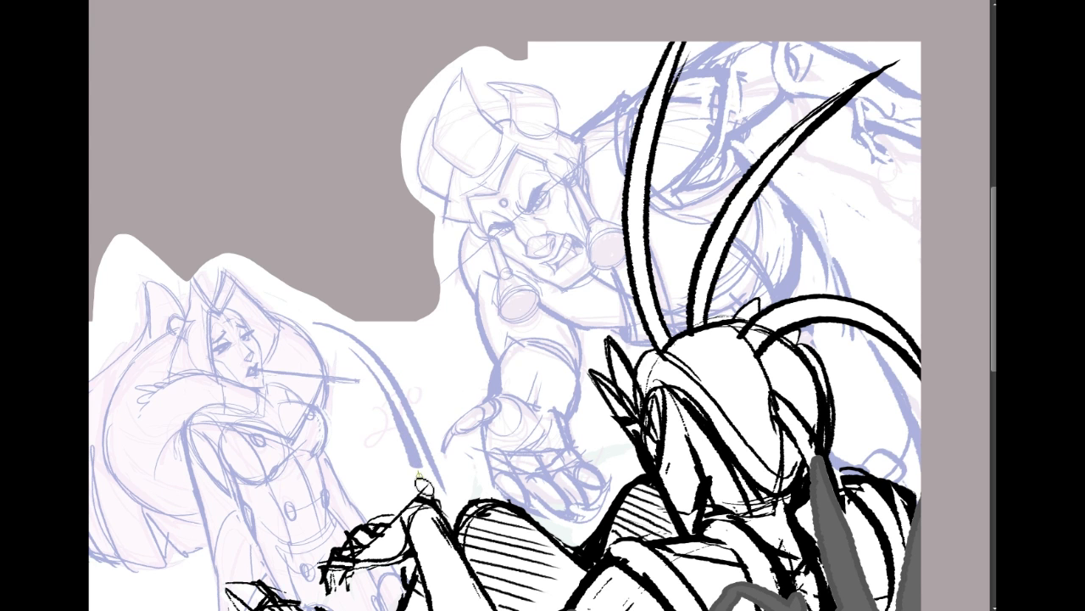
Draw two sweeping blue motion lines below the woman's hair, curving down toward the base of her coat.
mouse_move(439, 541)
left_mouse_down()
mouse_move(439, 498)
mouse_move(526, 361)
left_mouse_up()
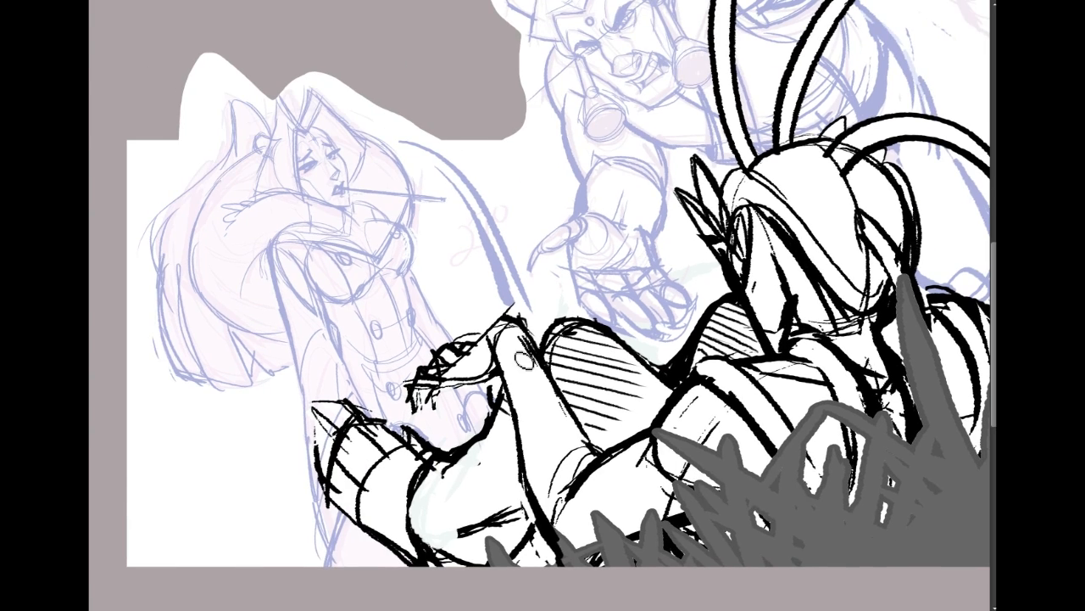
left_click_drag(183, 410, 239, 461)
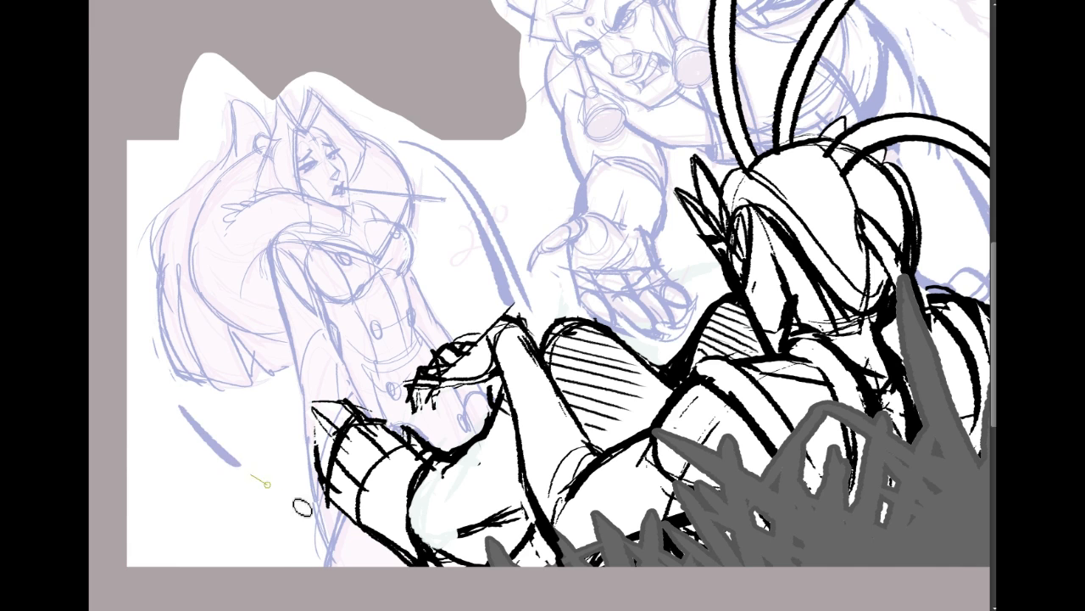
key("ctrl+z")
mouse_move(174, 404)
left_mouse_down()
mouse_move(267, 491)
mouse_move(339, 524)
left_mouse_up()
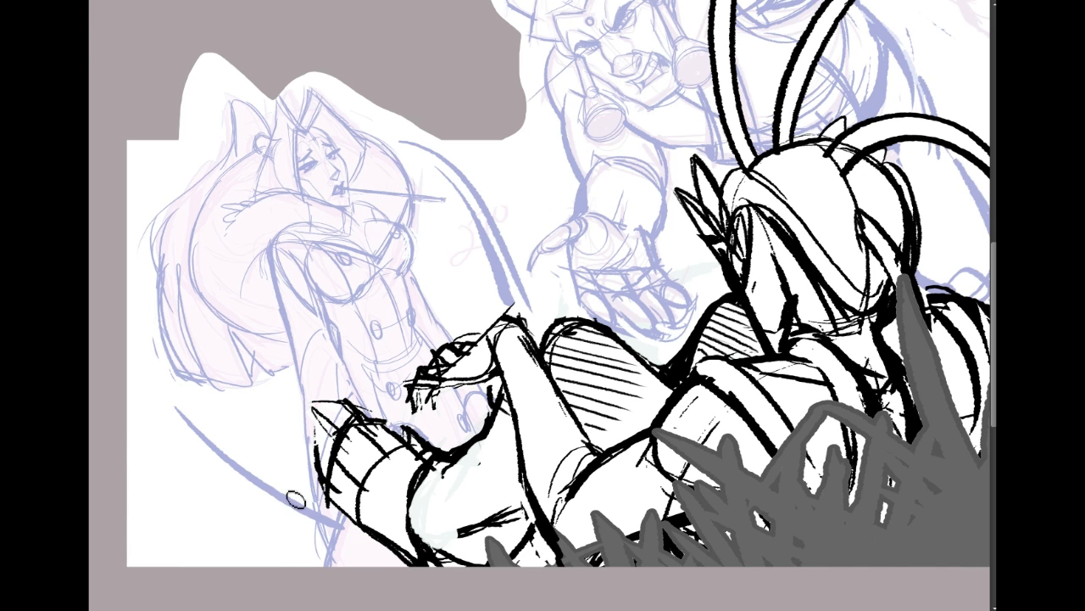
mouse_move(177, 431)
left_mouse_down()
mouse_move(268, 517)
mouse_move(371, 558)
left_mouse_up()
left_click_drag(208, 443, 338, 523)
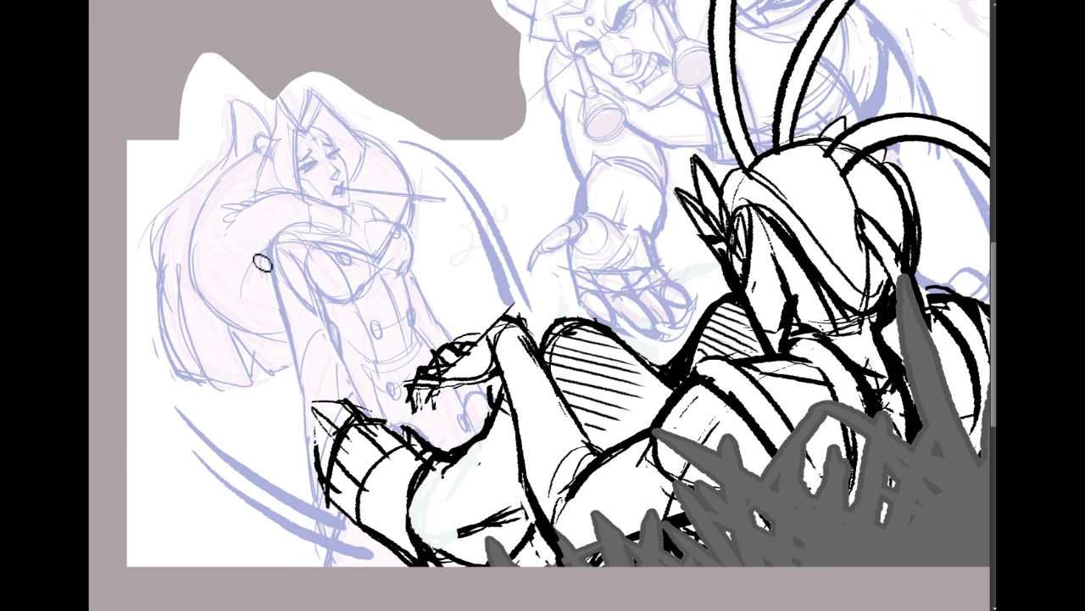
Thicken the lower end of the curved motion lines beside the woman and add a thin straight line leading to the demon's thumb.
left_click_drag(460, 172, 532, 326)
key("ctrl+z")
left_click_drag(481, 198, 543, 308)
key("ctrl+z")
left_click_drag(472, 178, 534, 296)
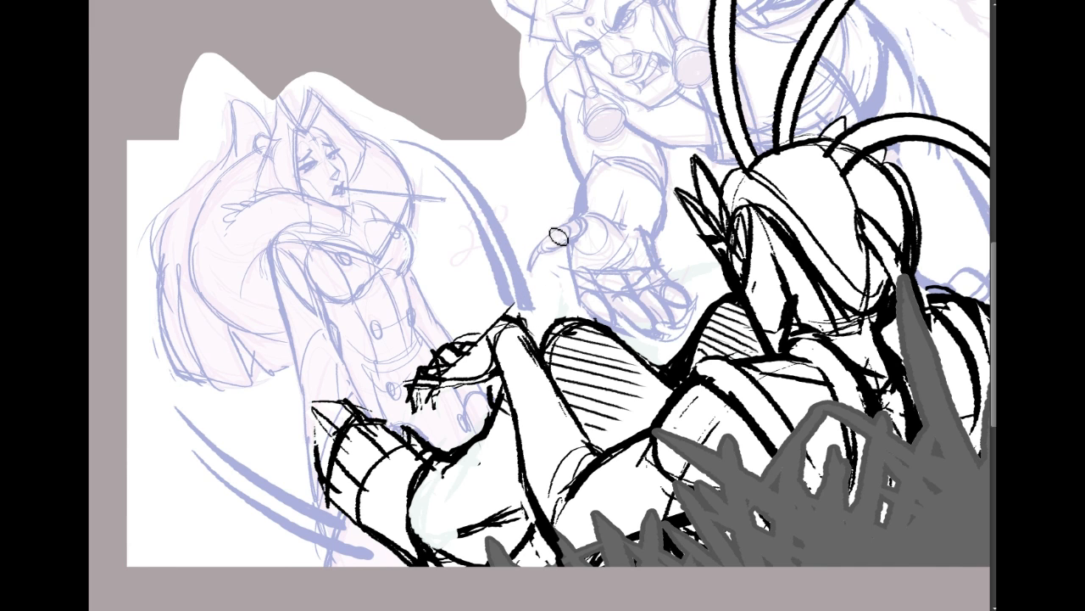
left_click_drag(542, 204, 472, 145)
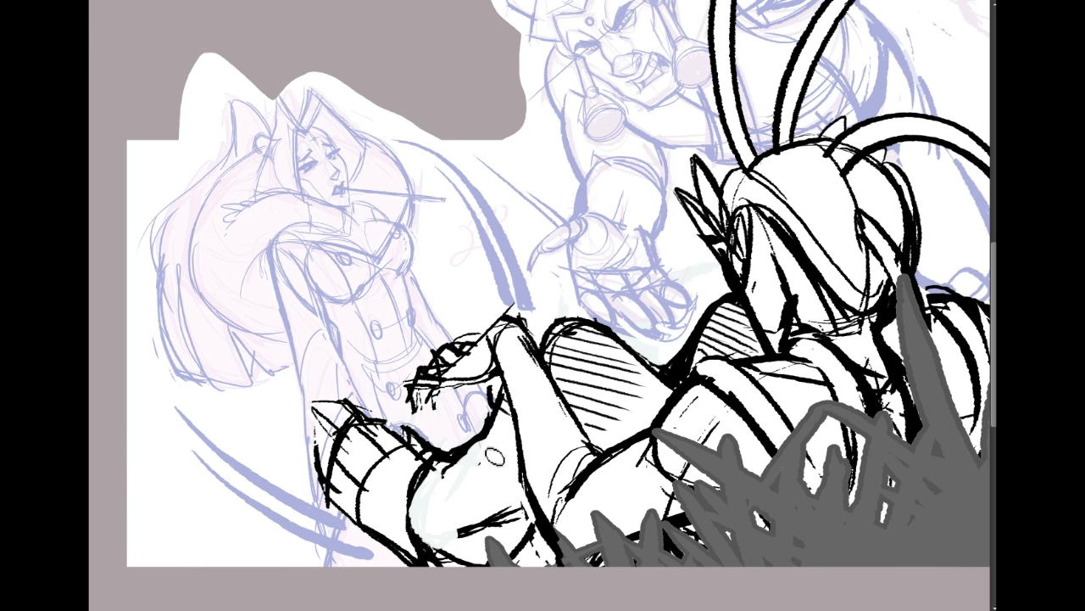
Draw thin green grass blades in pairs across the reclining figure's body and beside its pointed head tufts.
left_click_drag(436, 416, 566, 521)
left_click_drag(456, 423, 589, 519)
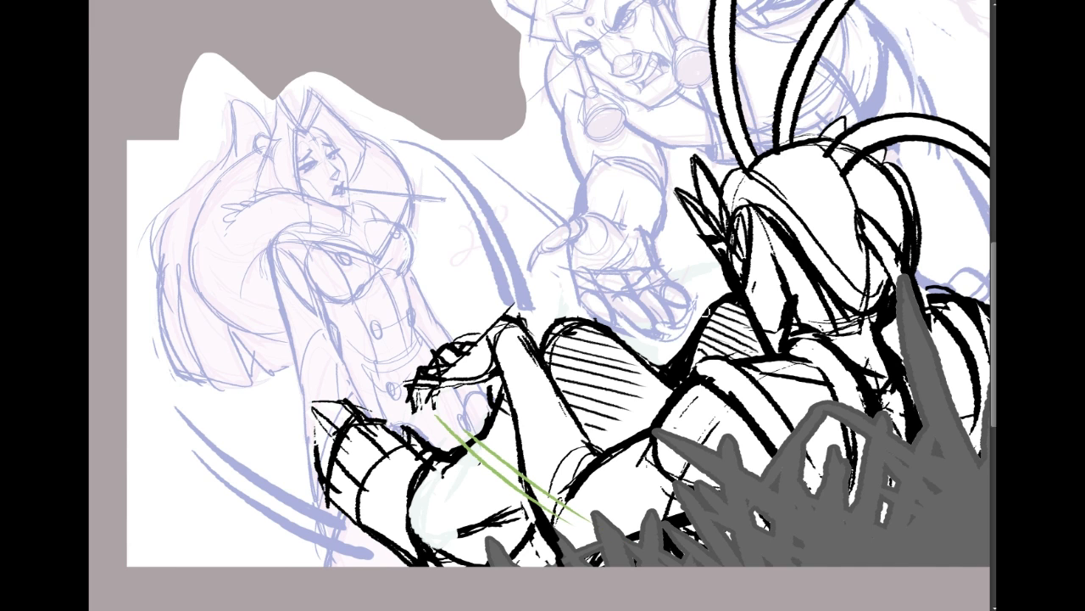
left_click_drag(685, 268, 740, 330)
left_click_drag(838, 291, 754, 281)
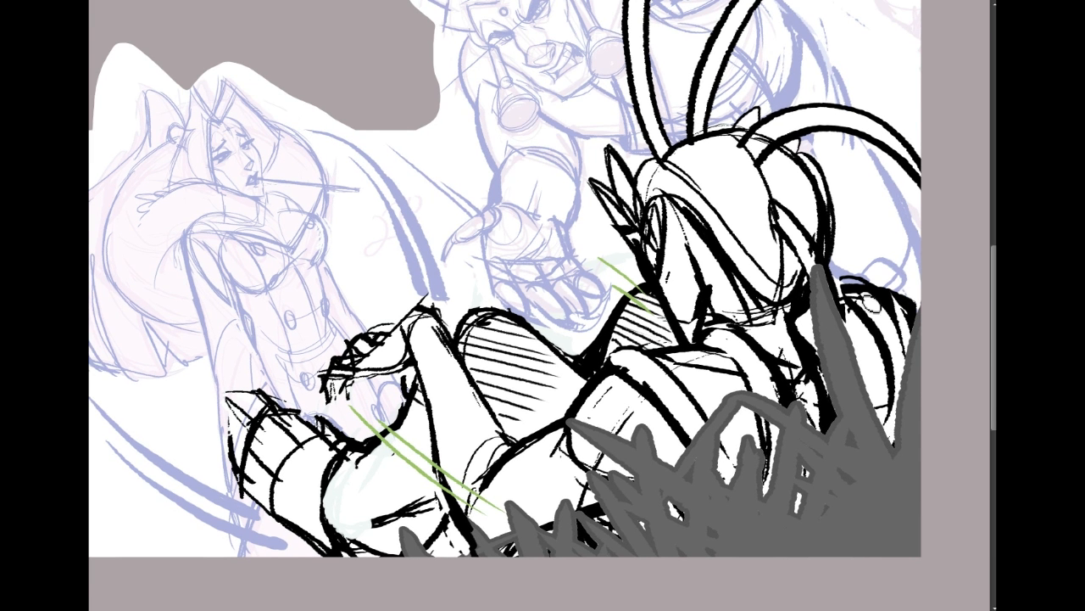
left_click_drag(866, 335, 897, 229)
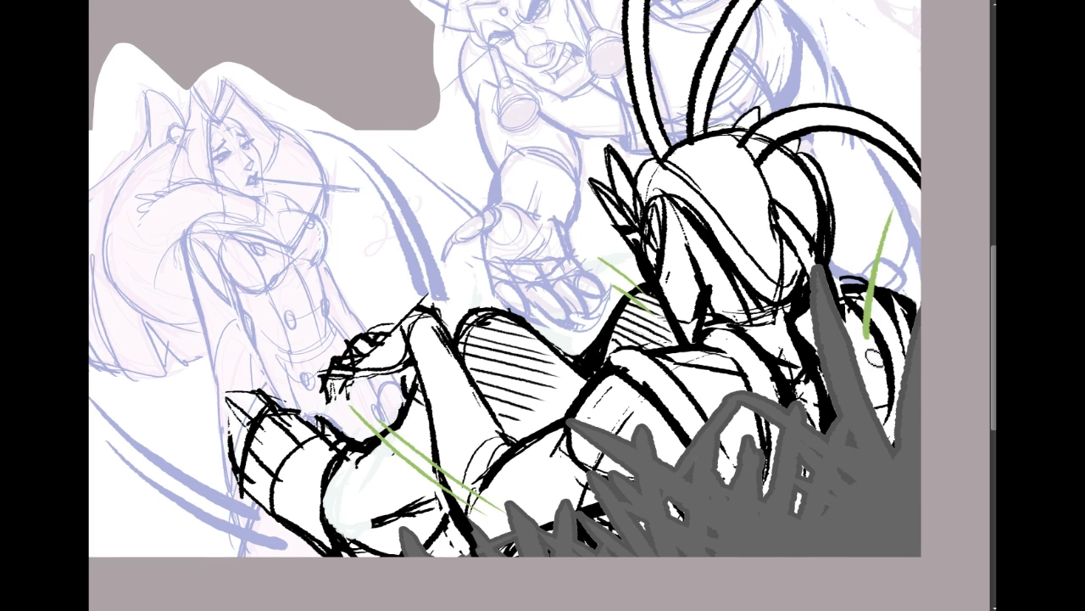
key("ctrl+z")
mouse_move(862, 309)
left_mouse_down()
mouse_move(871, 348)
mouse_move(855, 273)
mouse_move(882, 192)
left_mouse_up()
key("ctrl+z")
left_click_drag(886, 279, 878, 376)
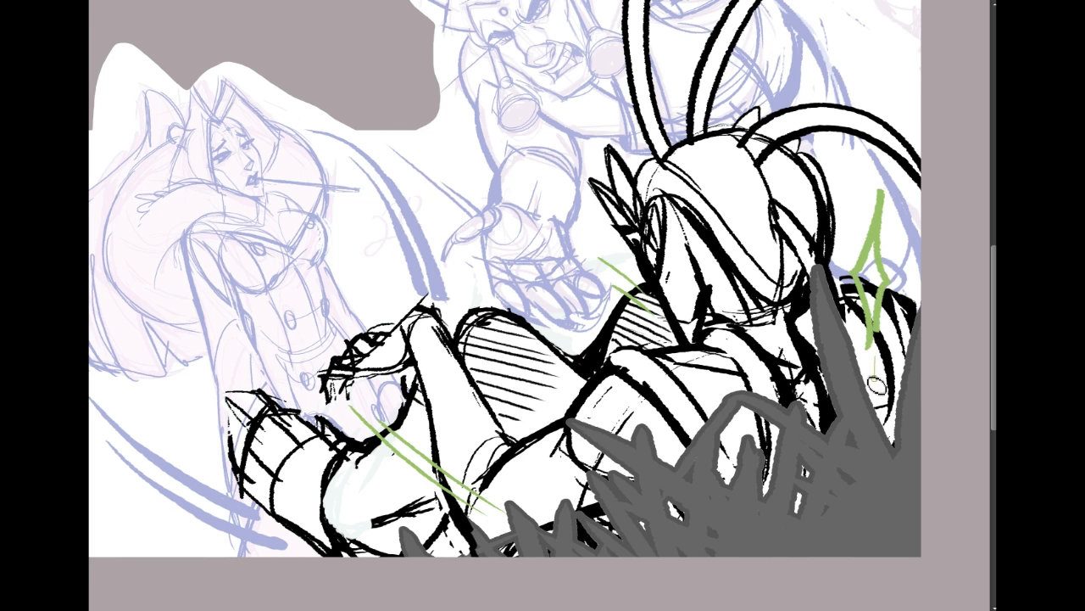
key("ctrl+z")
key("ctrl+z")
key("ctrl+z")
left_click_drag(846, 257, 869, 186)
mouse_move(869, 186)
left_mouse_down()
mouse_move(887, 277)
mouse_move(873, 296)
mouse_move(876, 361)
mouse_move(855, 251)
left_mouse_up()
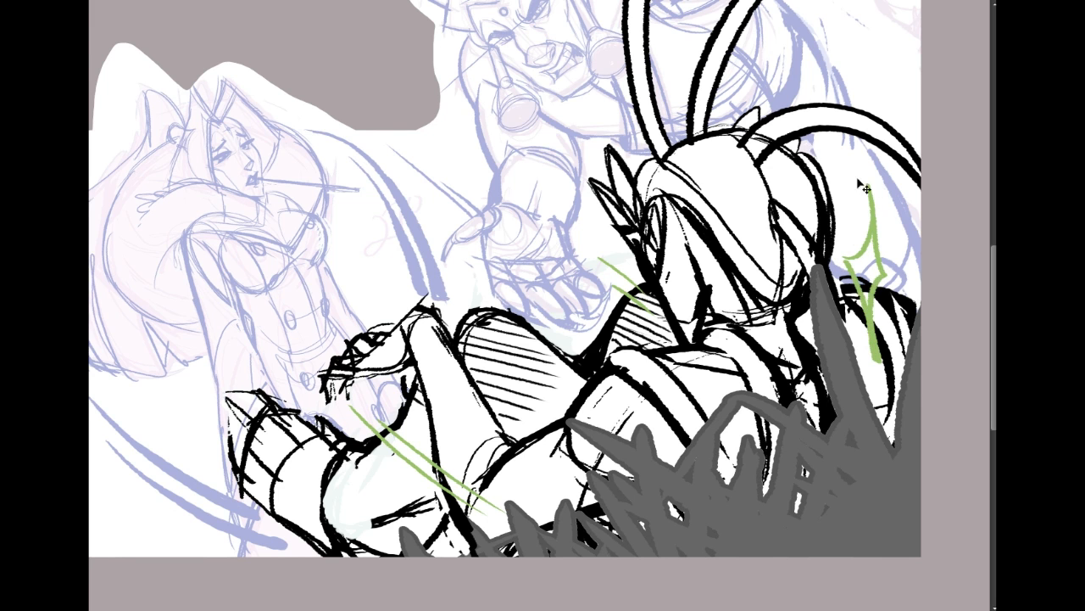
key("ctrl+z")
Draw a slanted green blade behind the reclining figure's back and scatter small green leaves below the woman's hair and beside her waist.
mouse_move(862, 318)
left_mouse_down()
mouse_move(903, 224)
mouse_move(903, 251)
mouse_move(886, 249)
mouse_move(912, 193)
mouse_move(901, 262)
left_mouse_up()
key("ctrl+z")
key("ctrl+z")
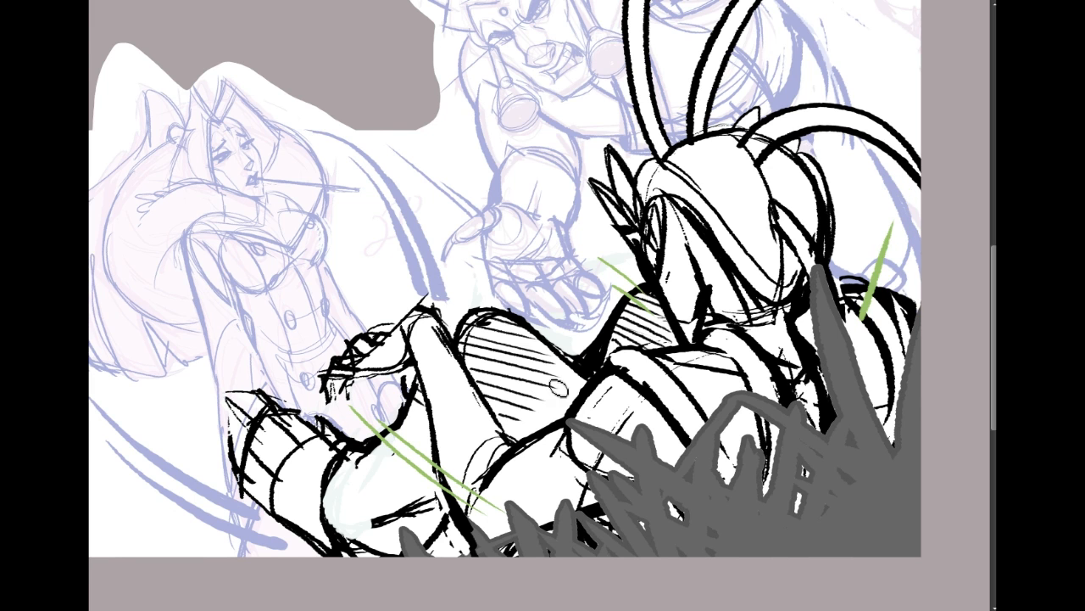
mouse_move(208, 534)
left_mouse_down()
mouse_move(137, 517)
mouse_move(205, 525)
left_mouse_up()
left_click_drag(174, 417, 183, 448)
left_click(130, 491)
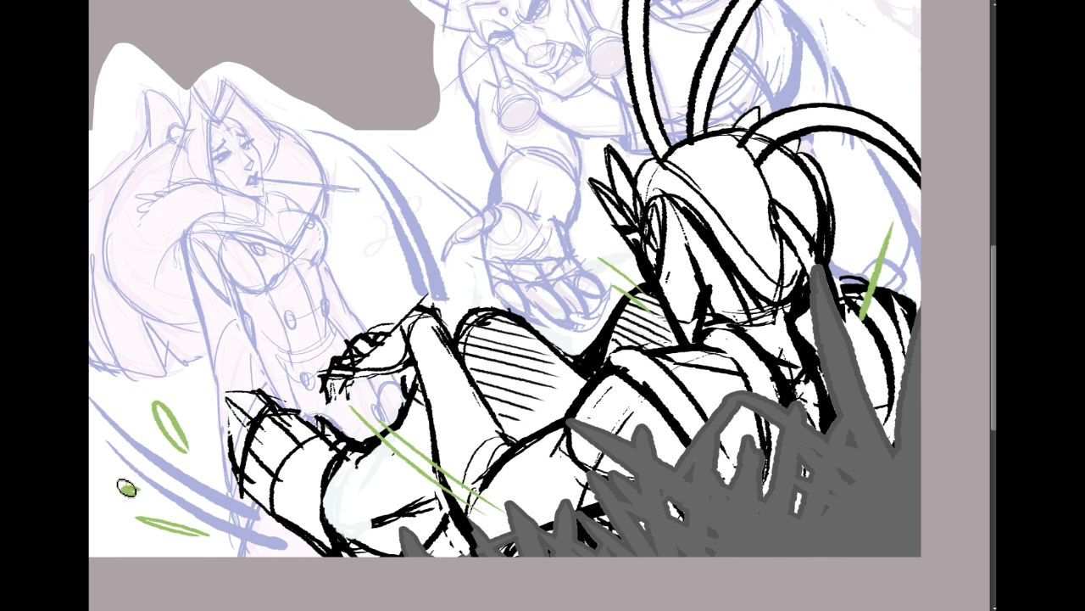
left_click_drag(375, 254, 371, 296)
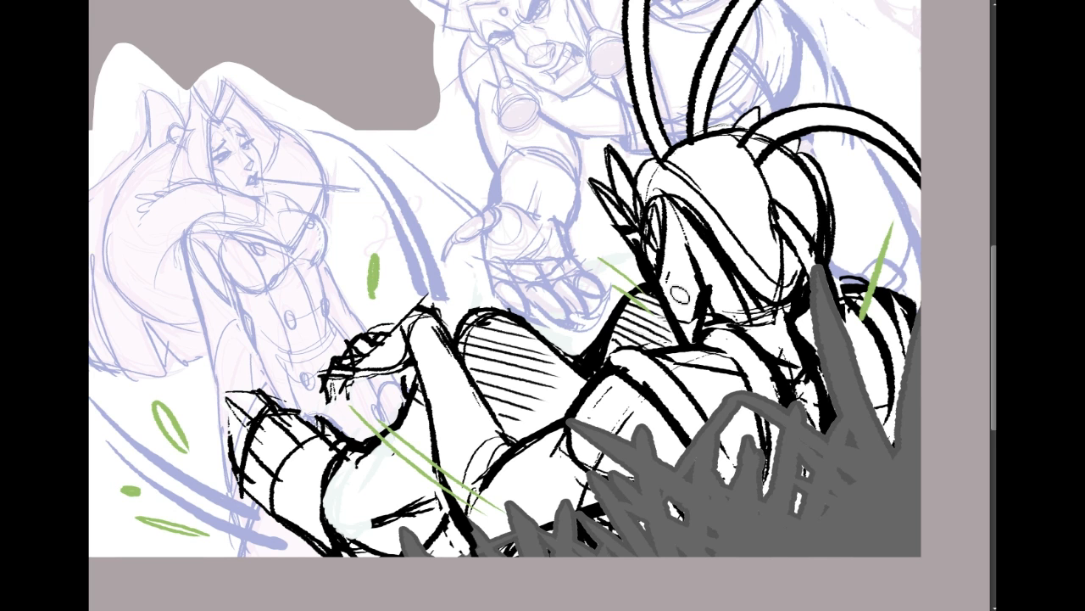
Add more flying green grass in the panel's lower corner below the woman and over the reclining figure's near leg.
left_click_drag(539, 305, 647, 297)
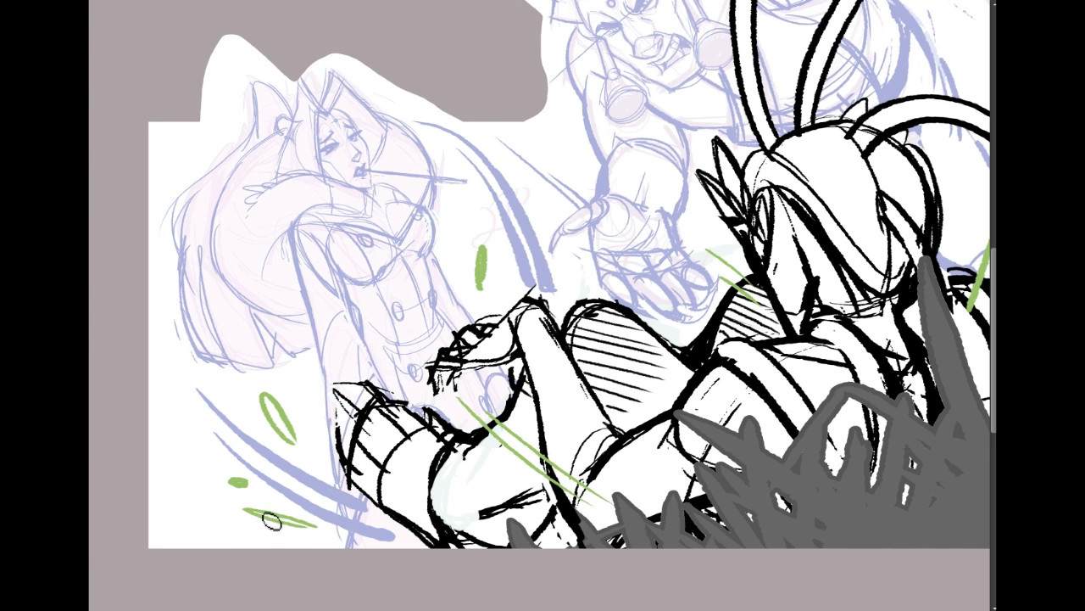
left_click_drag(152, 509, 287, 555)
left_click_drag(180, 543, 234, 550)
mouse_move(172, 461)
left_mouse_down()
mouse_move(182, 480)
mouse_move(179, 472)
left_mouse_up()
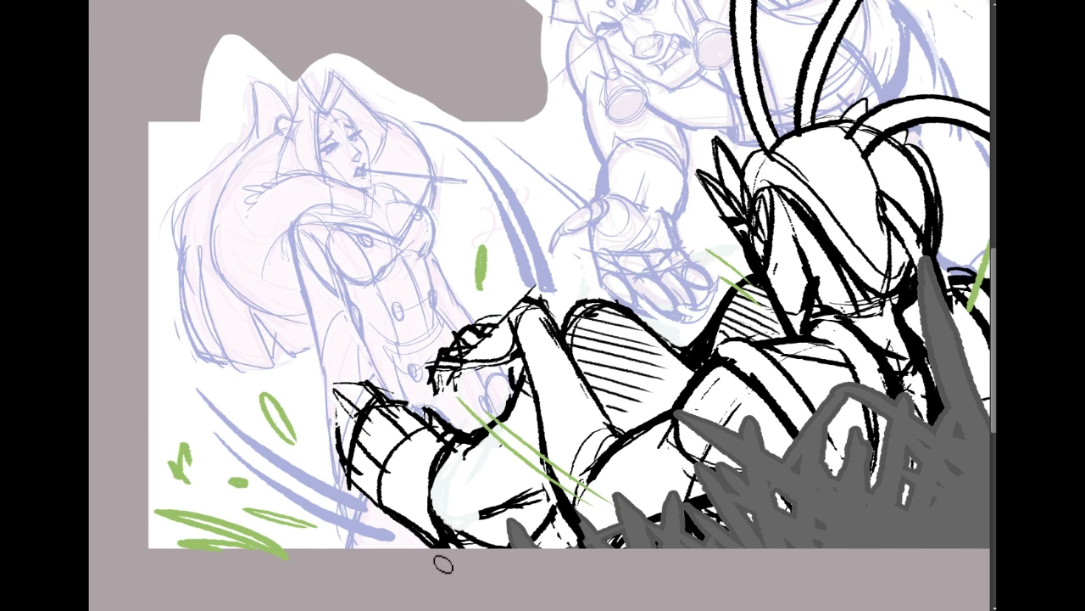
left_click_drag(438, 562, 448, 492)
left_click_drag(431, 454, 448, 468)
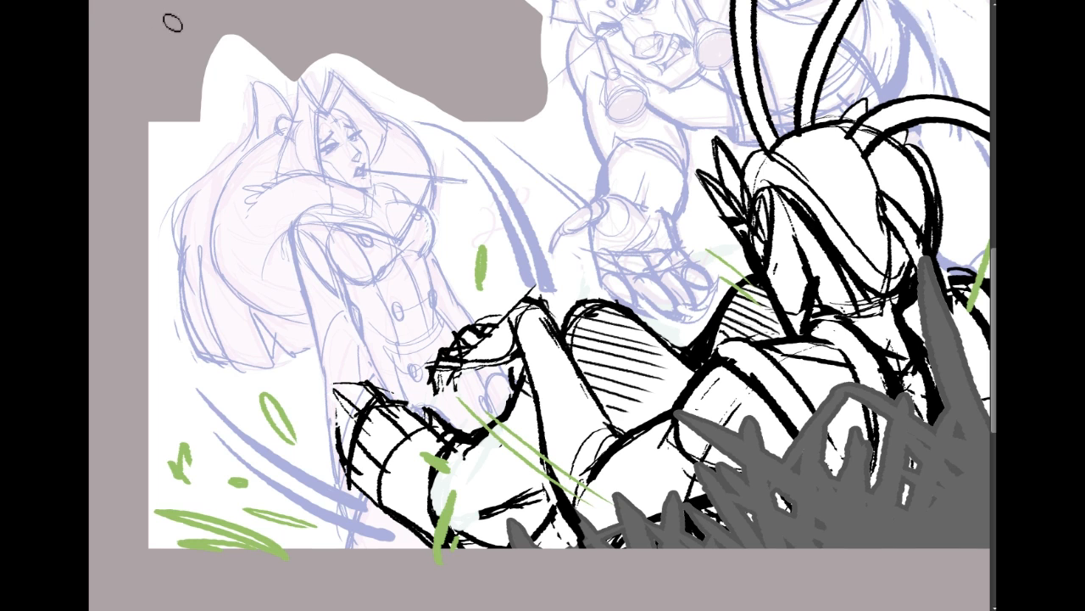
Select the two curved motion lines beside the woman and free-transform them into a slightly shifted, skewed arc.
mouse_move(512, 277)
left_mouse_down()
mouse_move(479, 180)
mouse_move(425, 122)
mouse_move(506, 168)
mouse_move(538, 217)
mouse_move(552, 296)
left_mouse_up()
key("ctrl+t")
left_click_drag(485, 297, 476, 285)
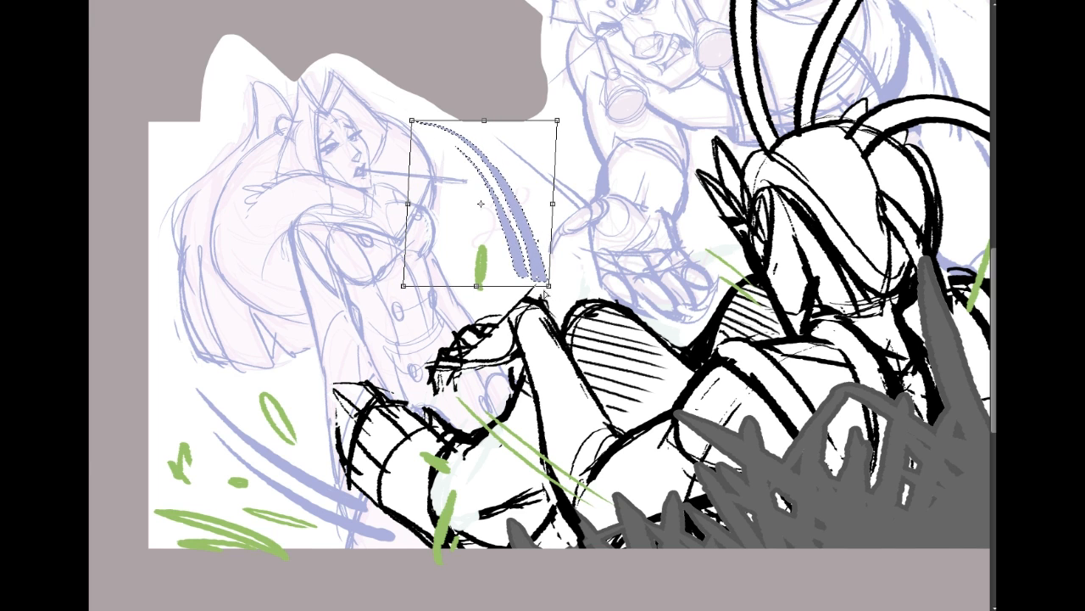
left_click_drag(404, 286, 354, 324)
left_click_drag(548, 285, 538, 276)
key("Return")
key("ctrl+d")
left_click_drag(979, 299, 903, 299)
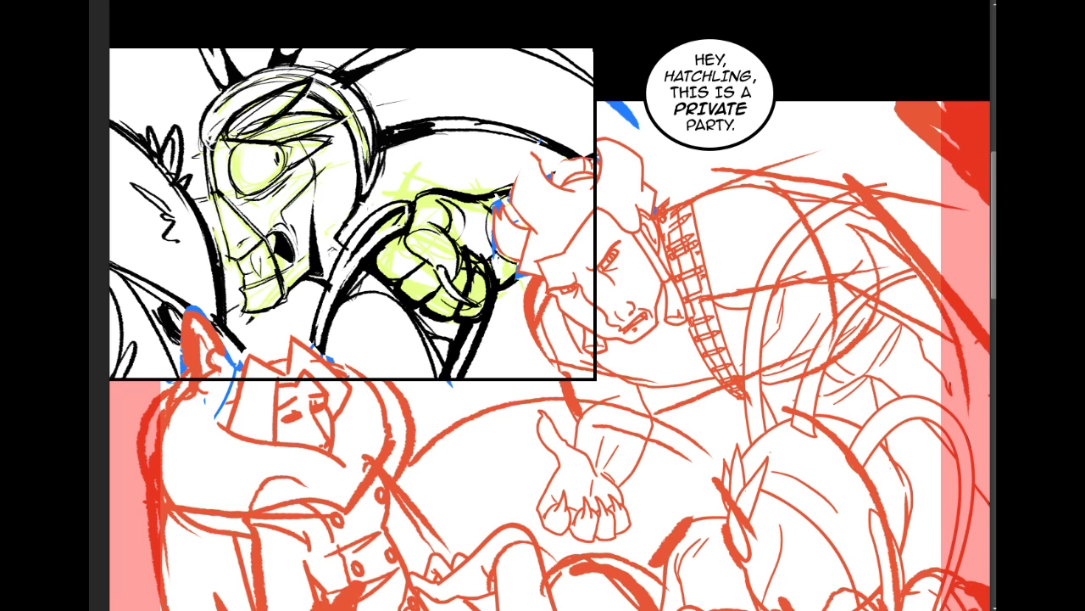
scroll(619, 316, "down", 5)
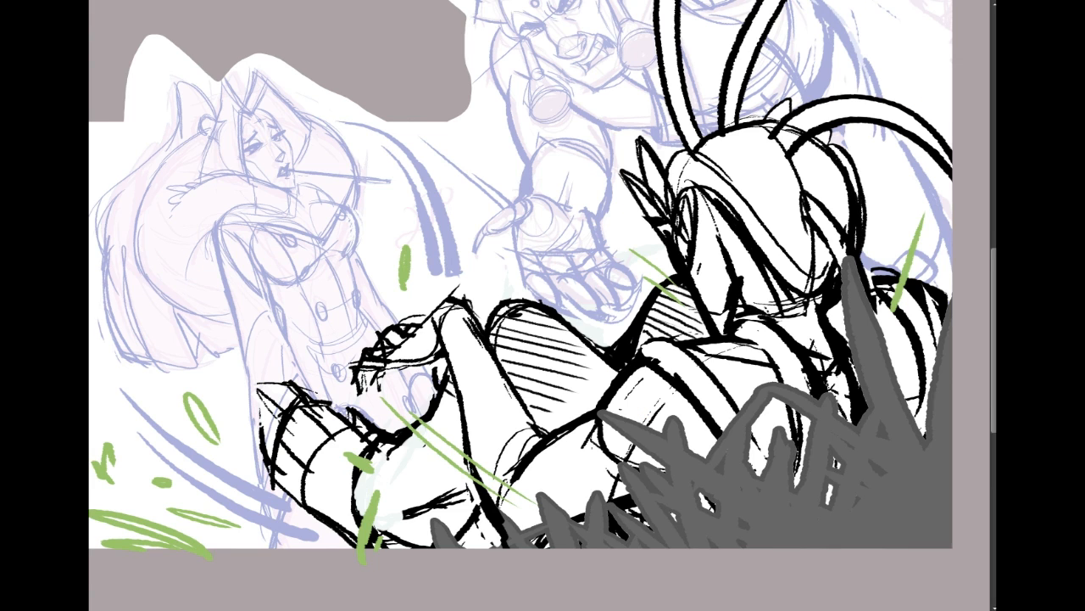
scroll(539, 305, "up", 3)
scroll(540, 305, "up", 2)
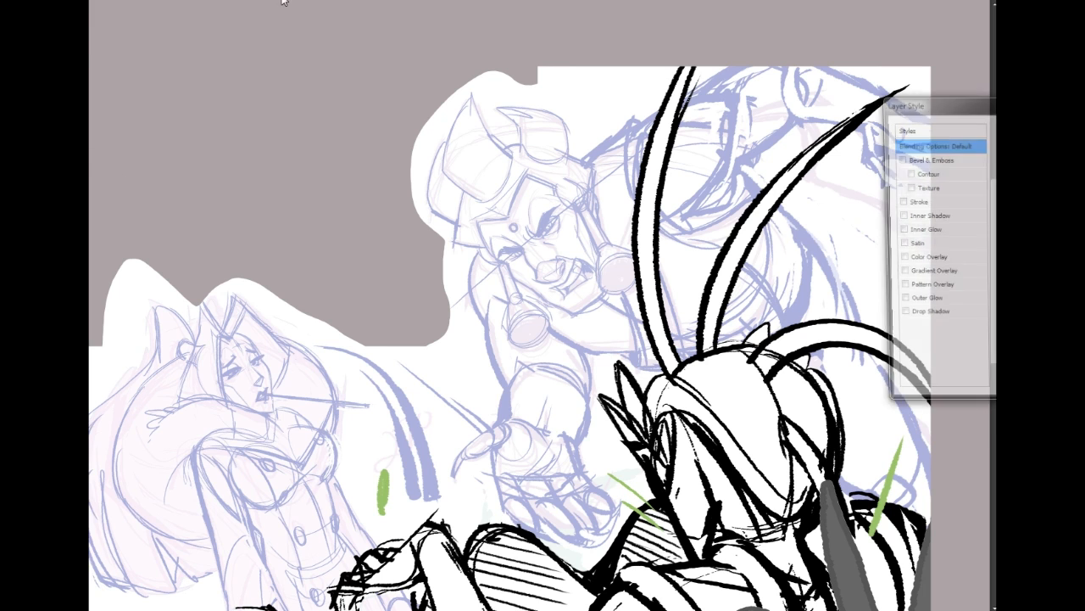
key("Escape")
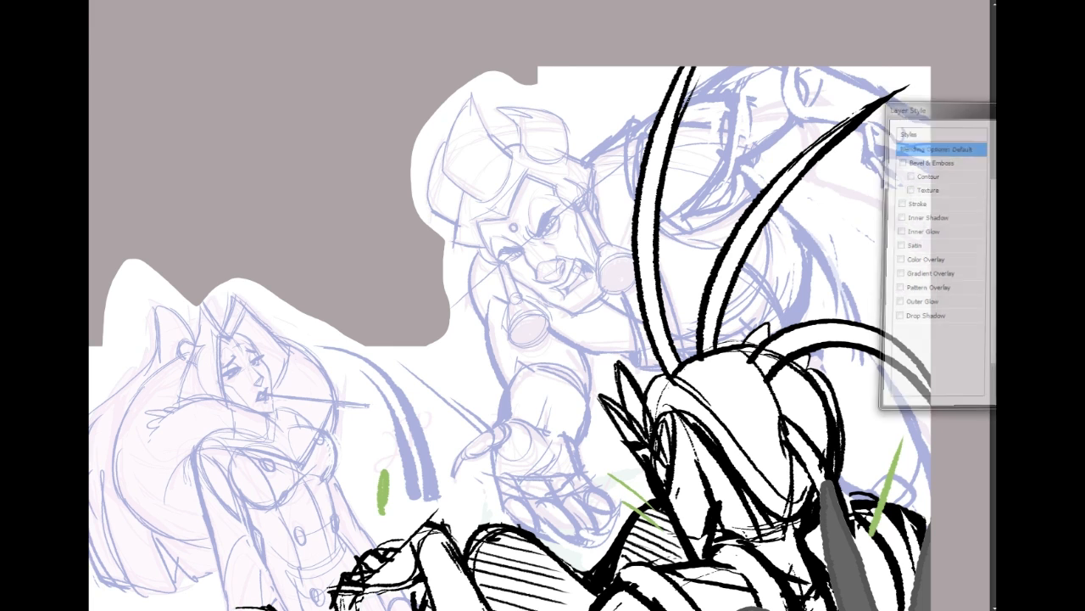
left_click(407, 265)
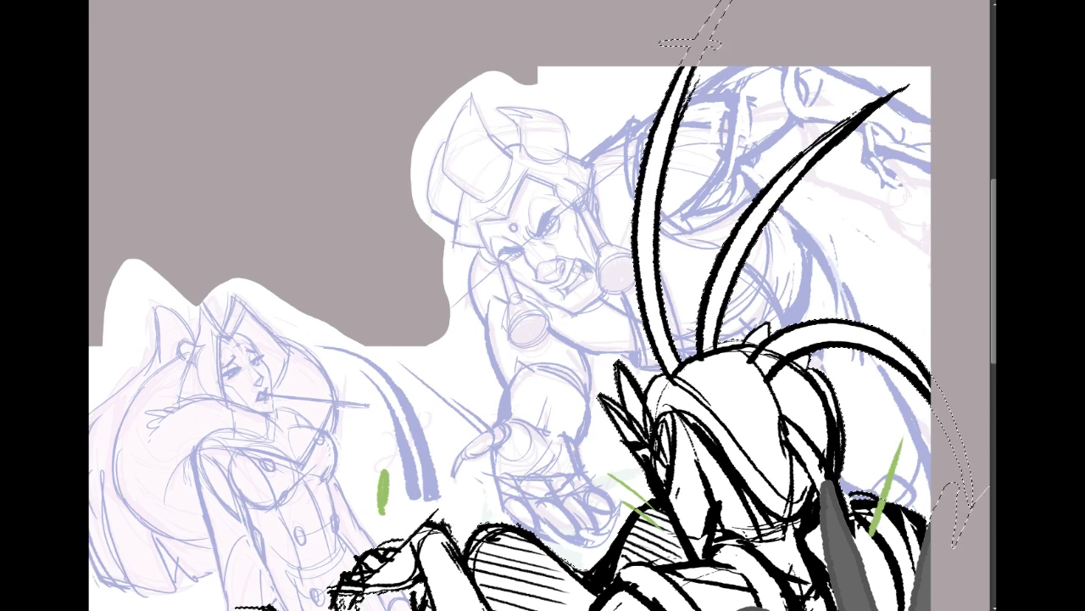
left_click_drag(864, 374, 962, 150)
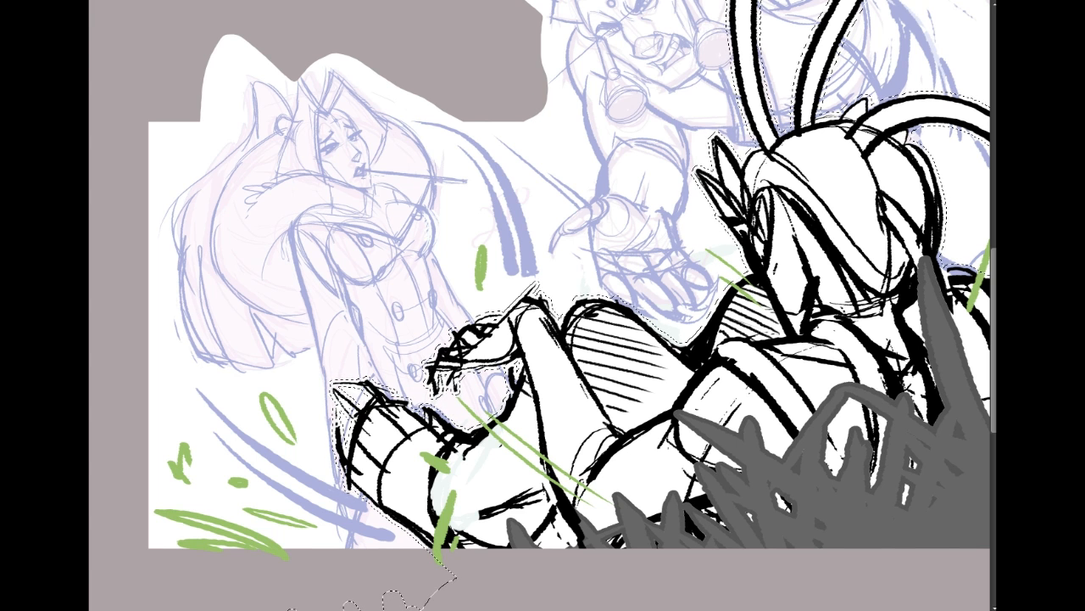
key("ctrl+z")
key("ctrl+d")
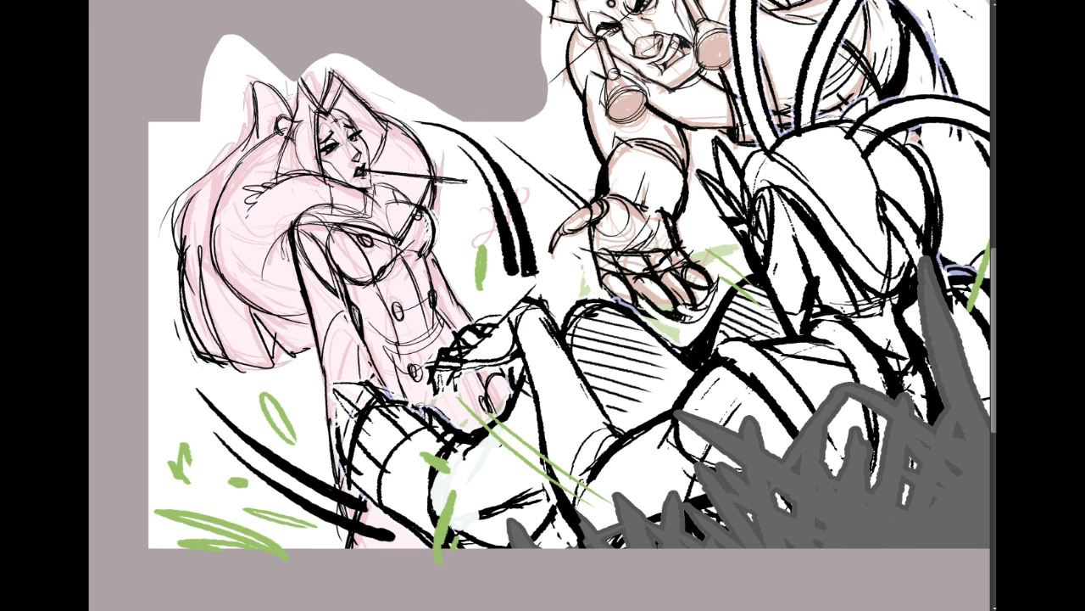
Add a white Stroke layer style to the foreground figure's line art to separate it from the characters behind.
scroll(542, 305, "right", 2)
scroll(543, 306, "up", 4)
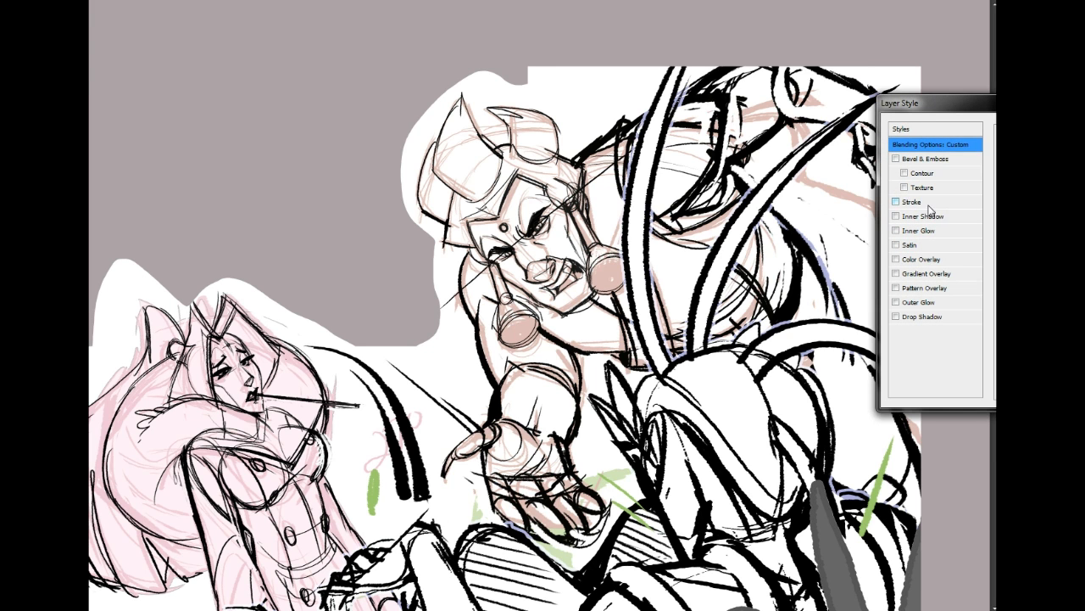
left_click(929, 204)
left_click(1043, 261)
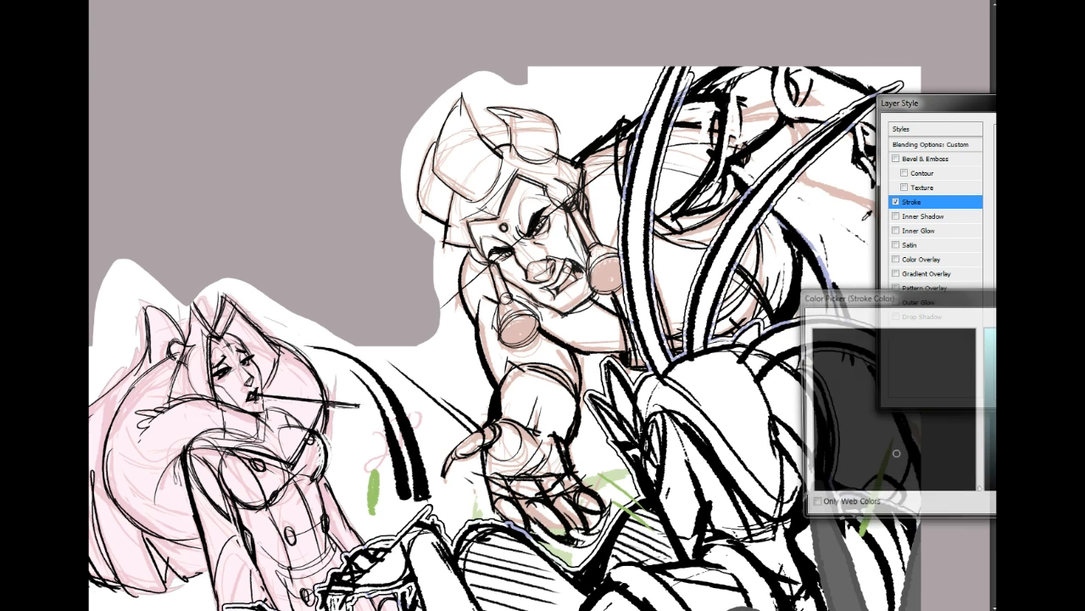
left_click(851, 214)
key("Return")
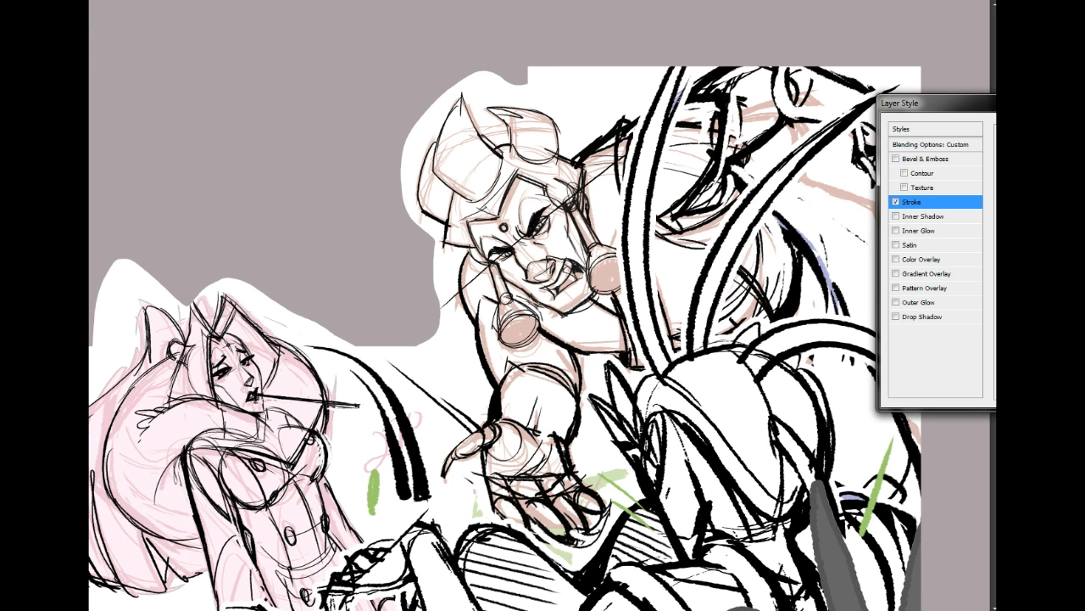
key("Return")
left_click_drag(543, 398, 651, 212)
scroll(569, 300, "down", 2)
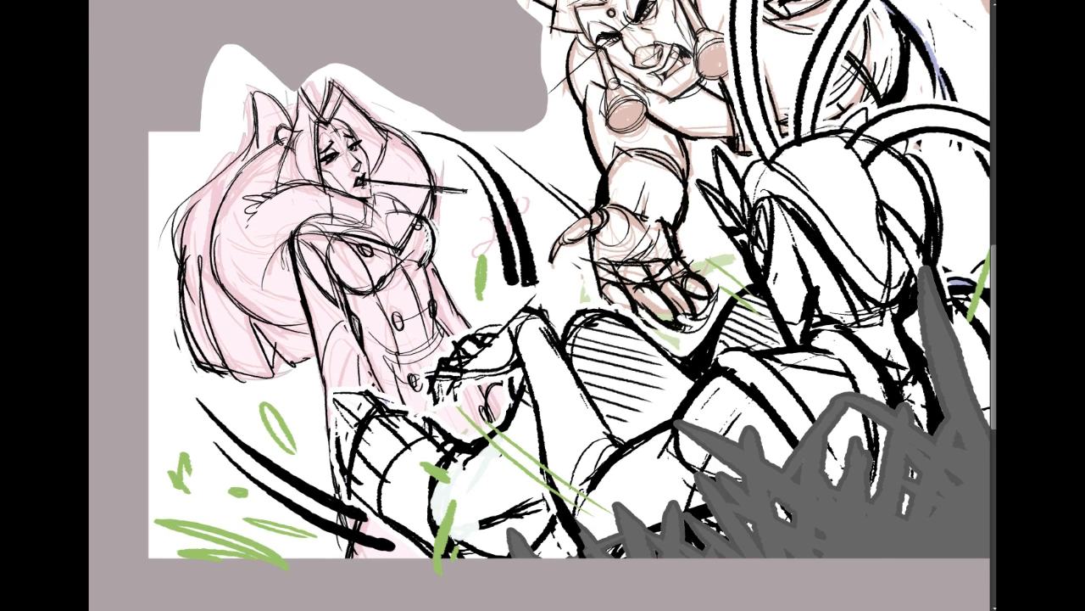